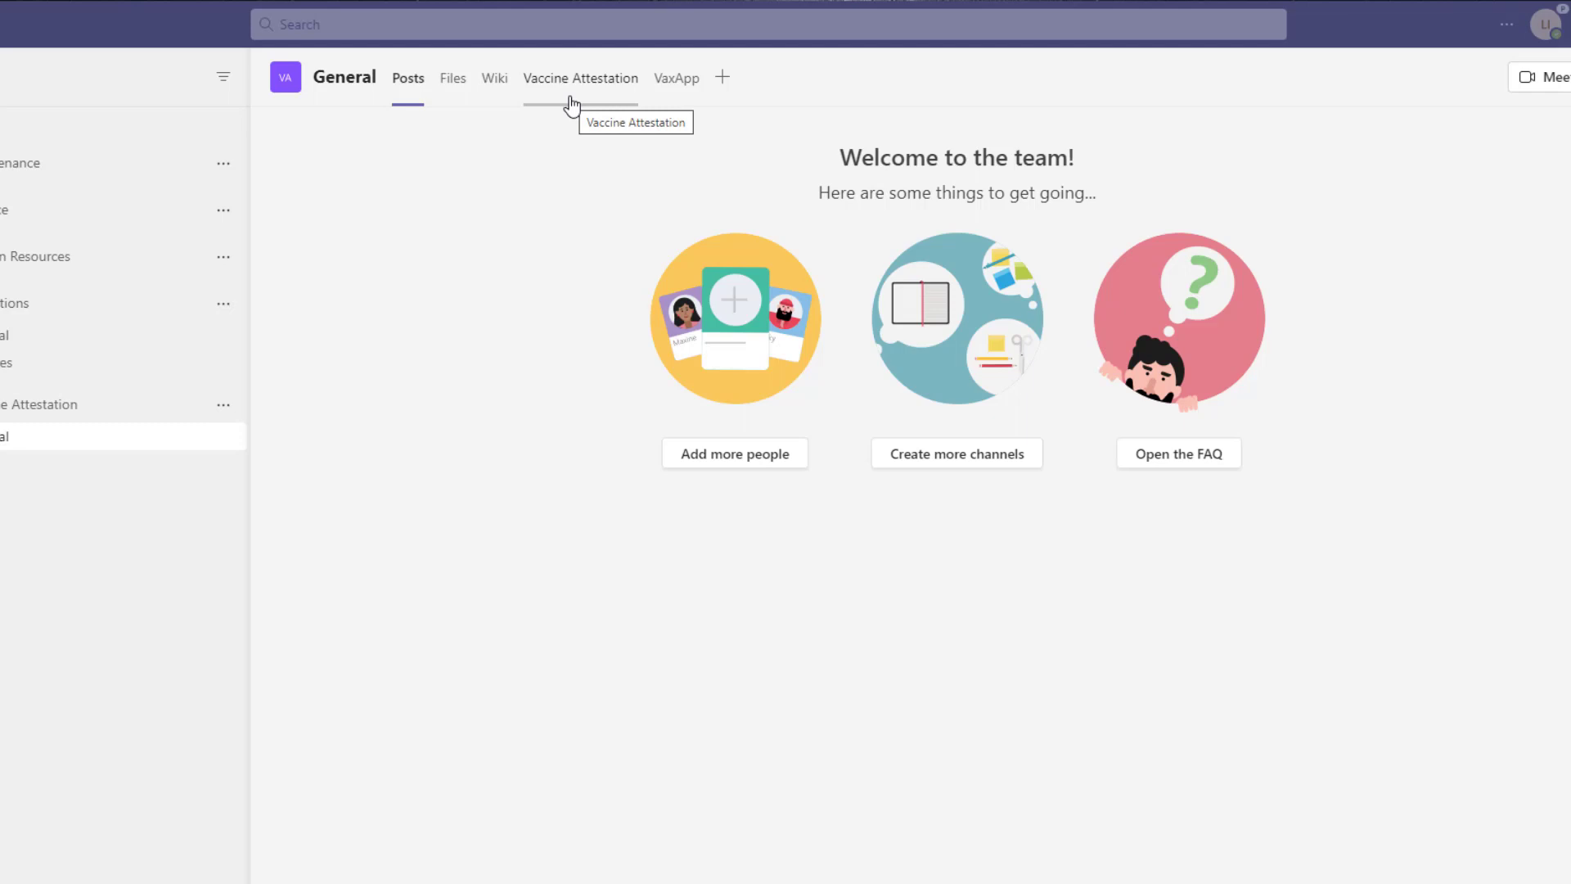
Remove the Vaccine Attestation tab from the General channel of the Vaccine Attestation team
right_click(581, 98)
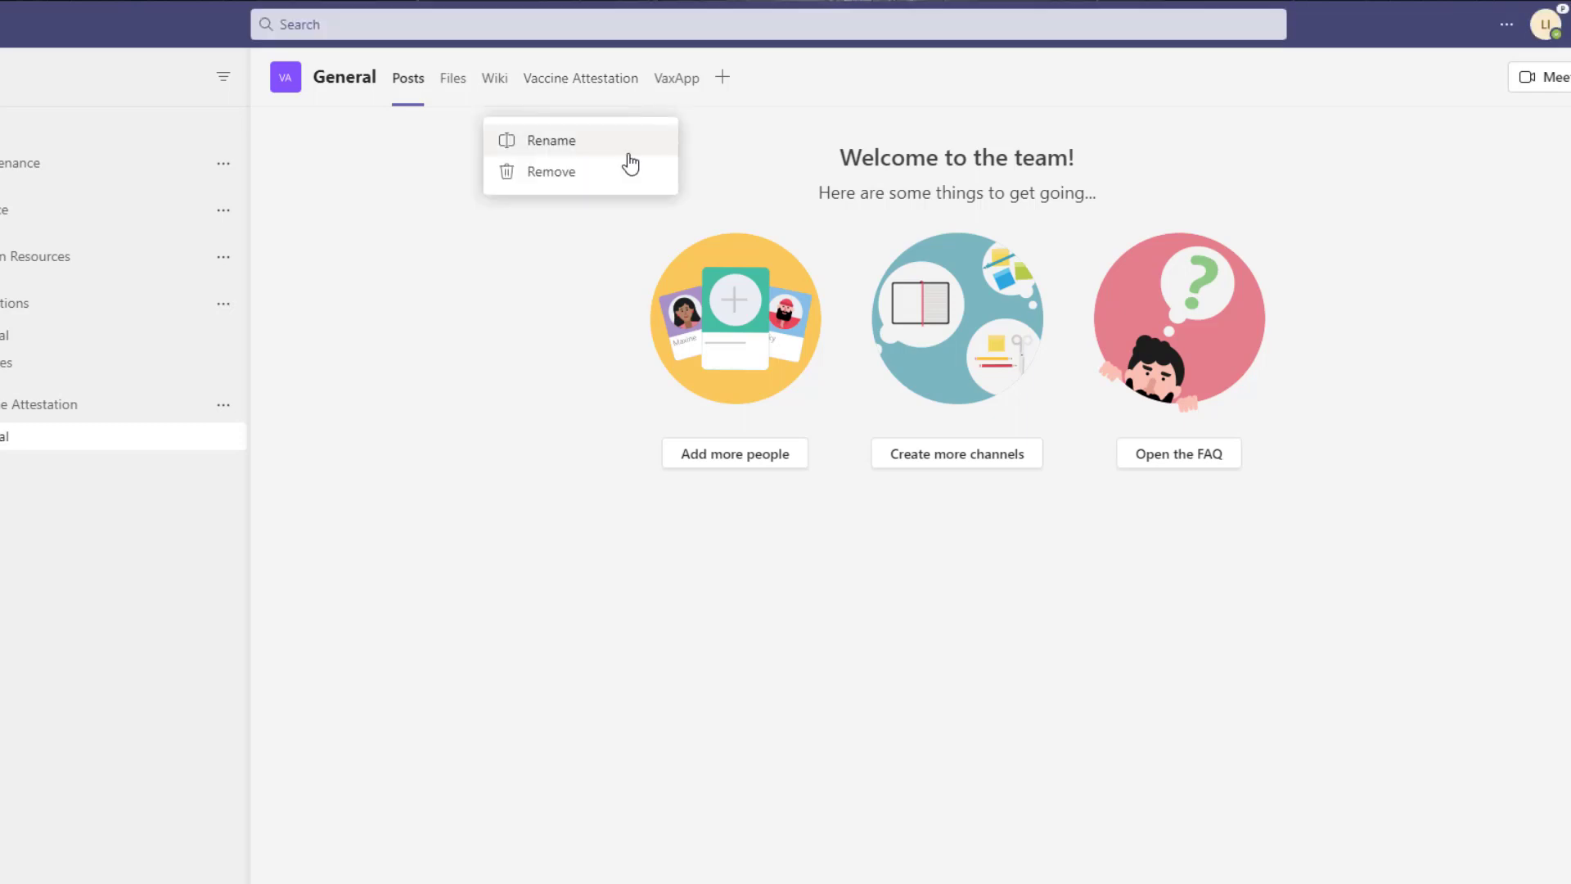
click(583, 173)
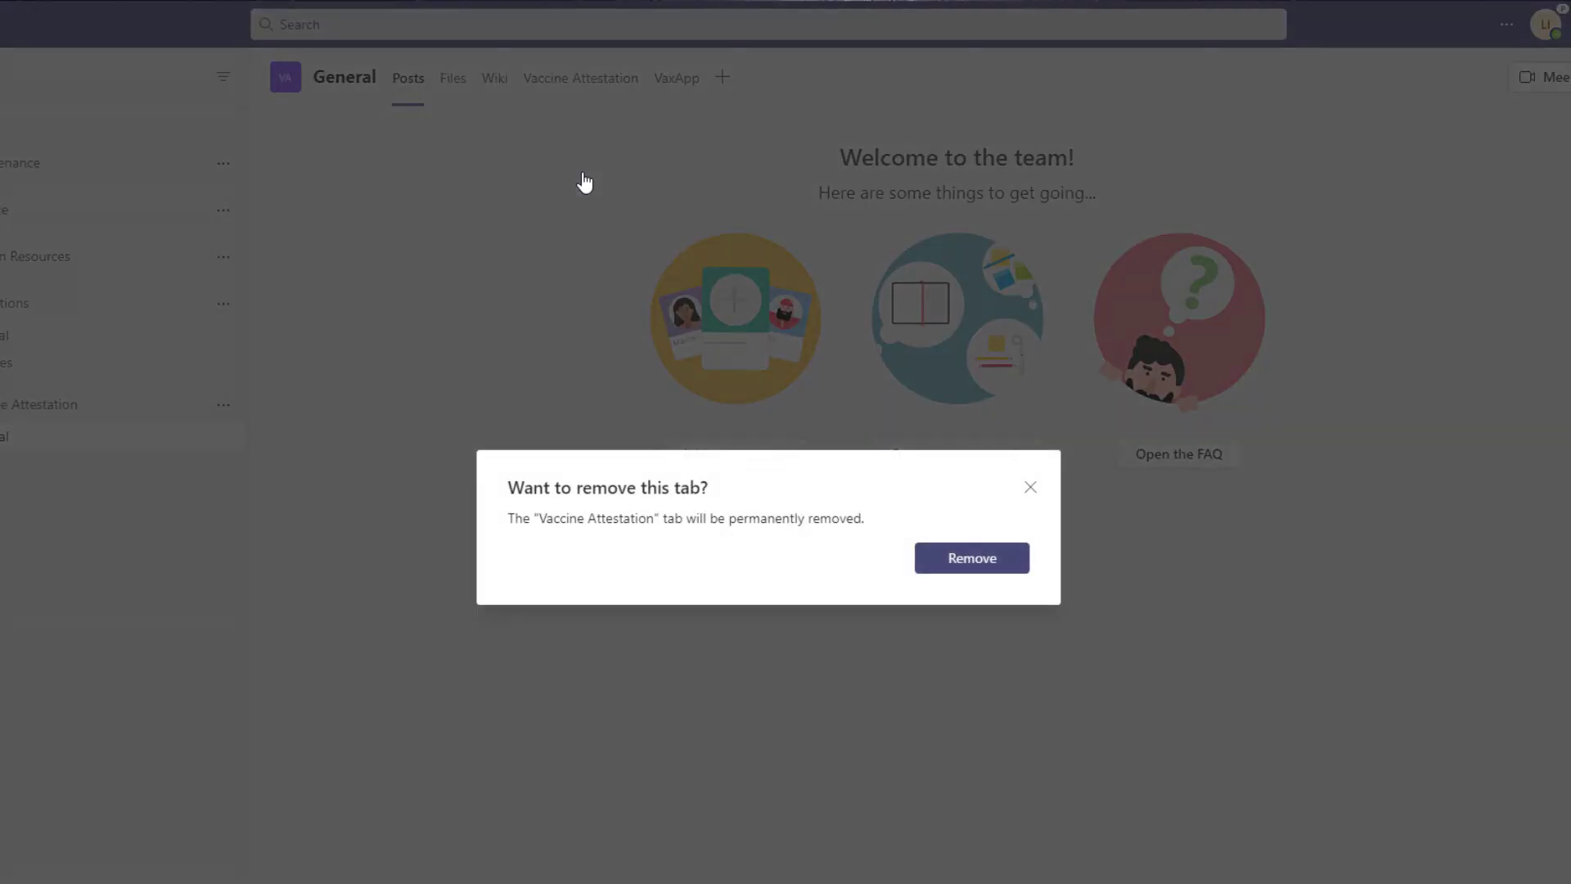
click(1005, 561)
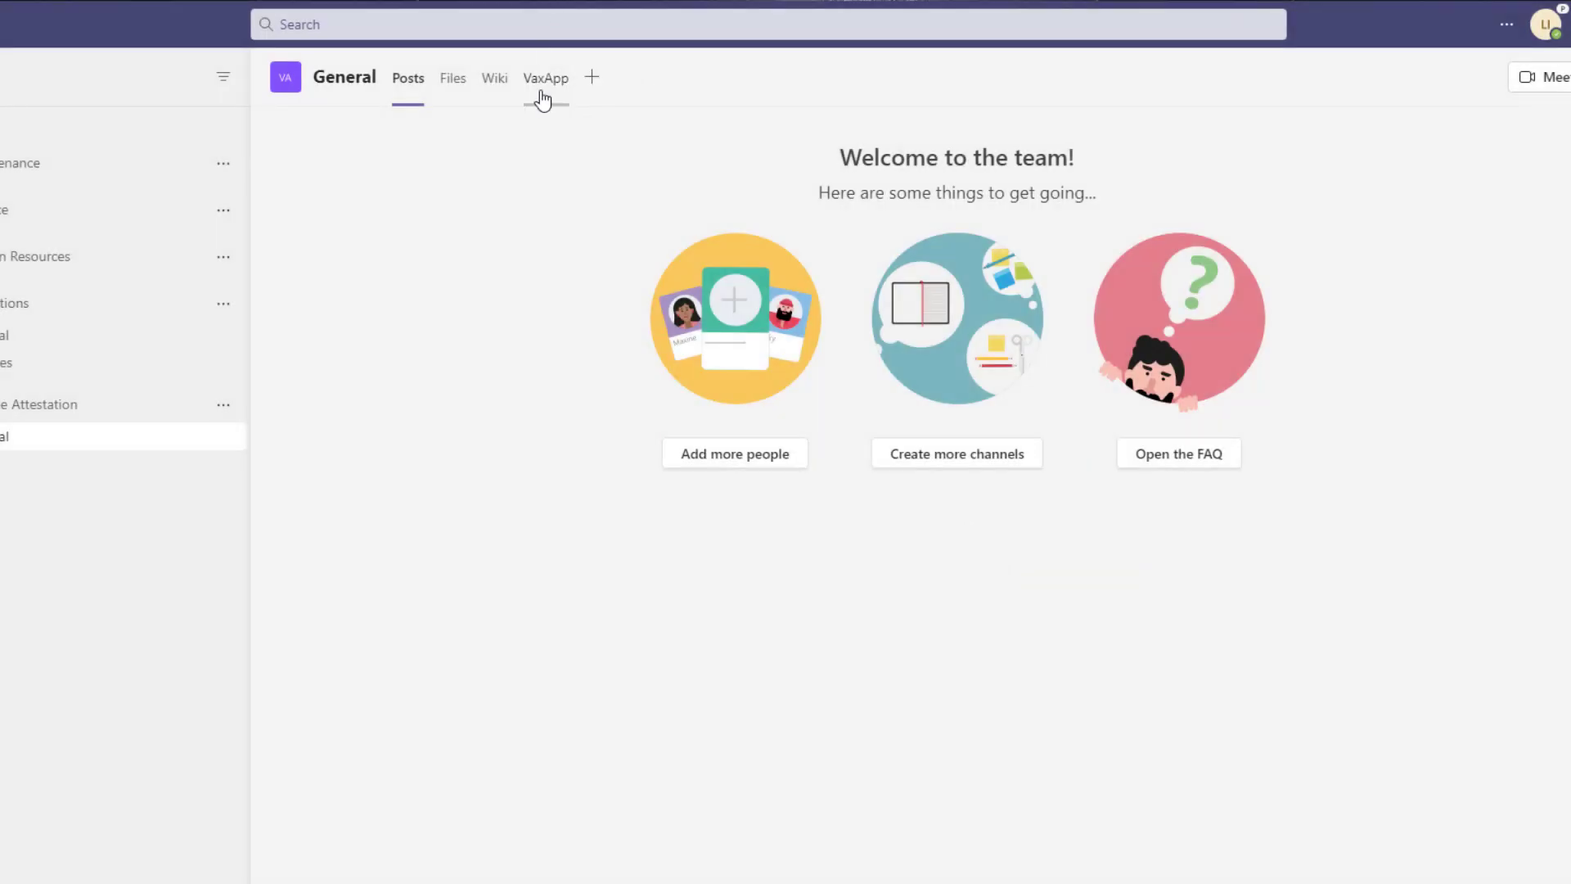
Acknowledge the privacy statement in the channel's VaxApp and start submitting an attestation
click(552, 102)
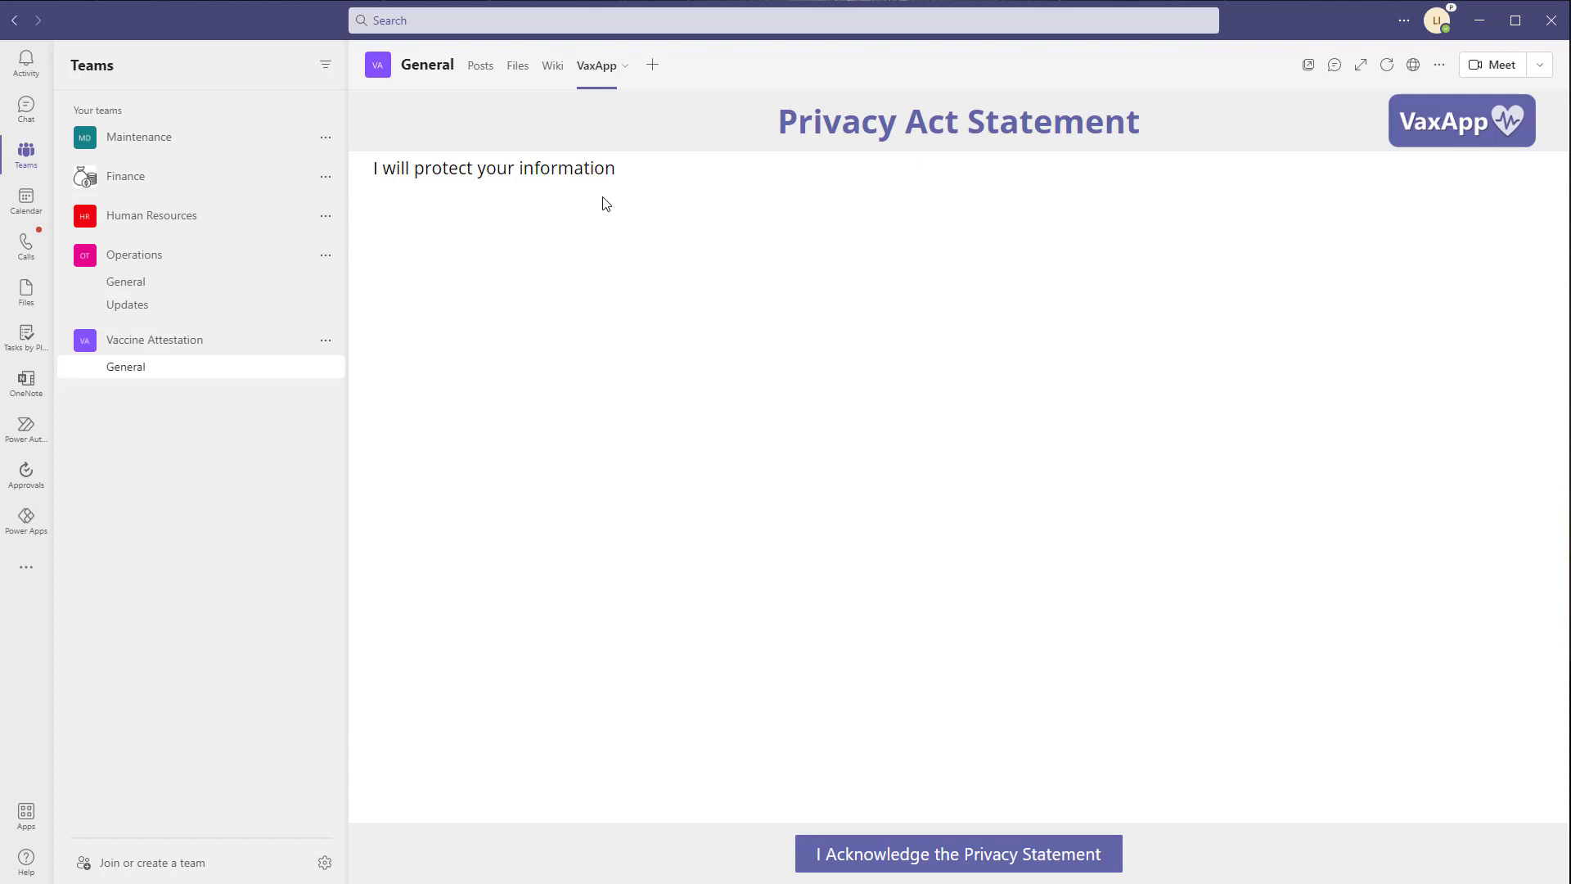
click(966, 856)
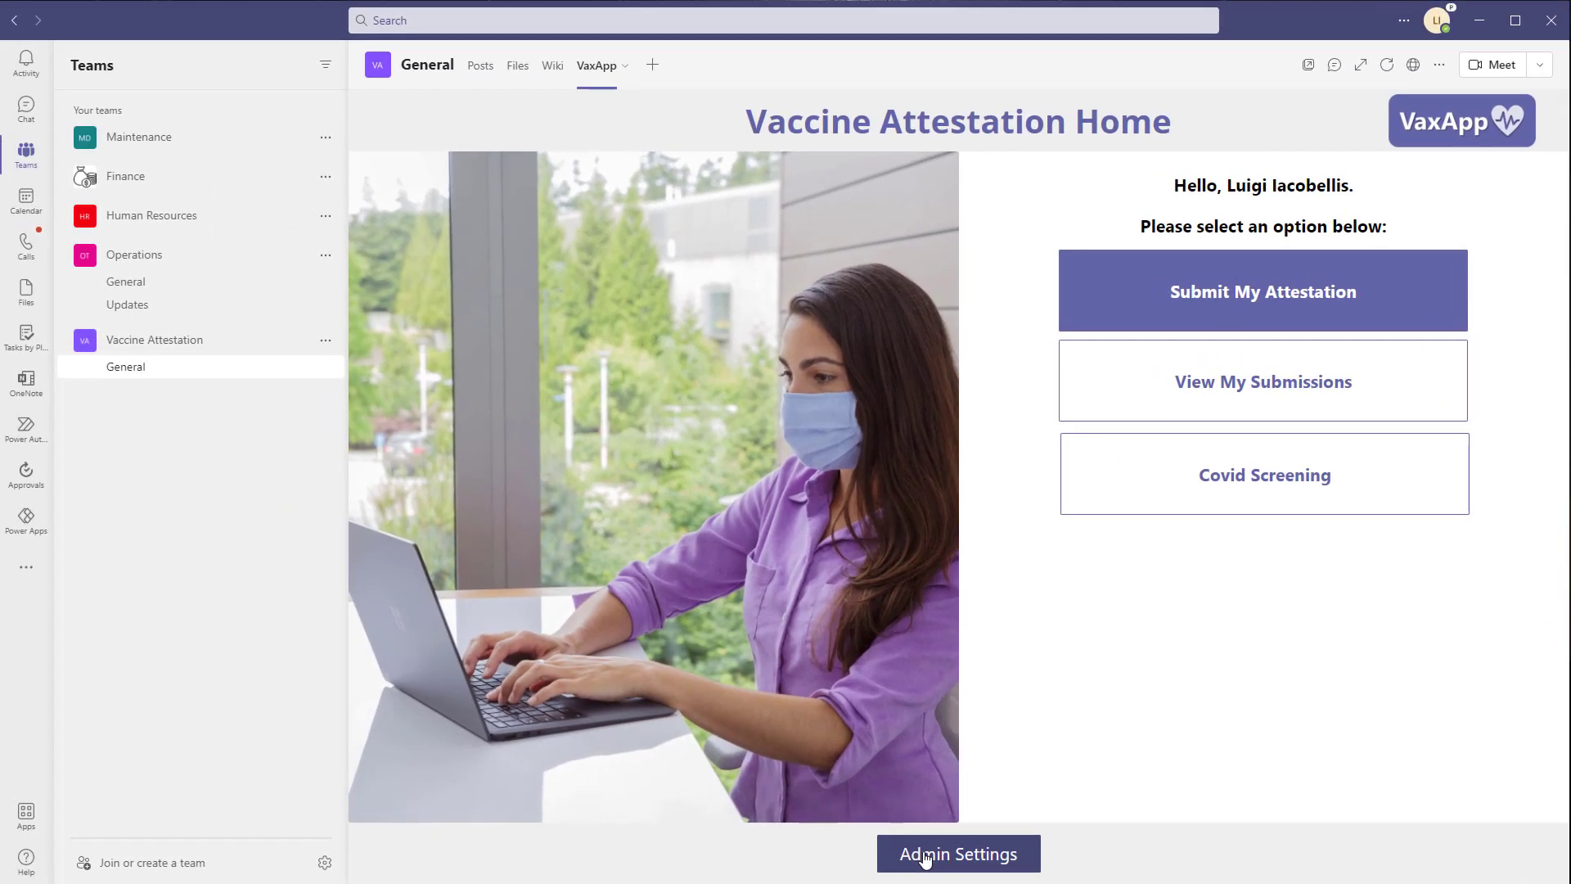
click(1128, 312)
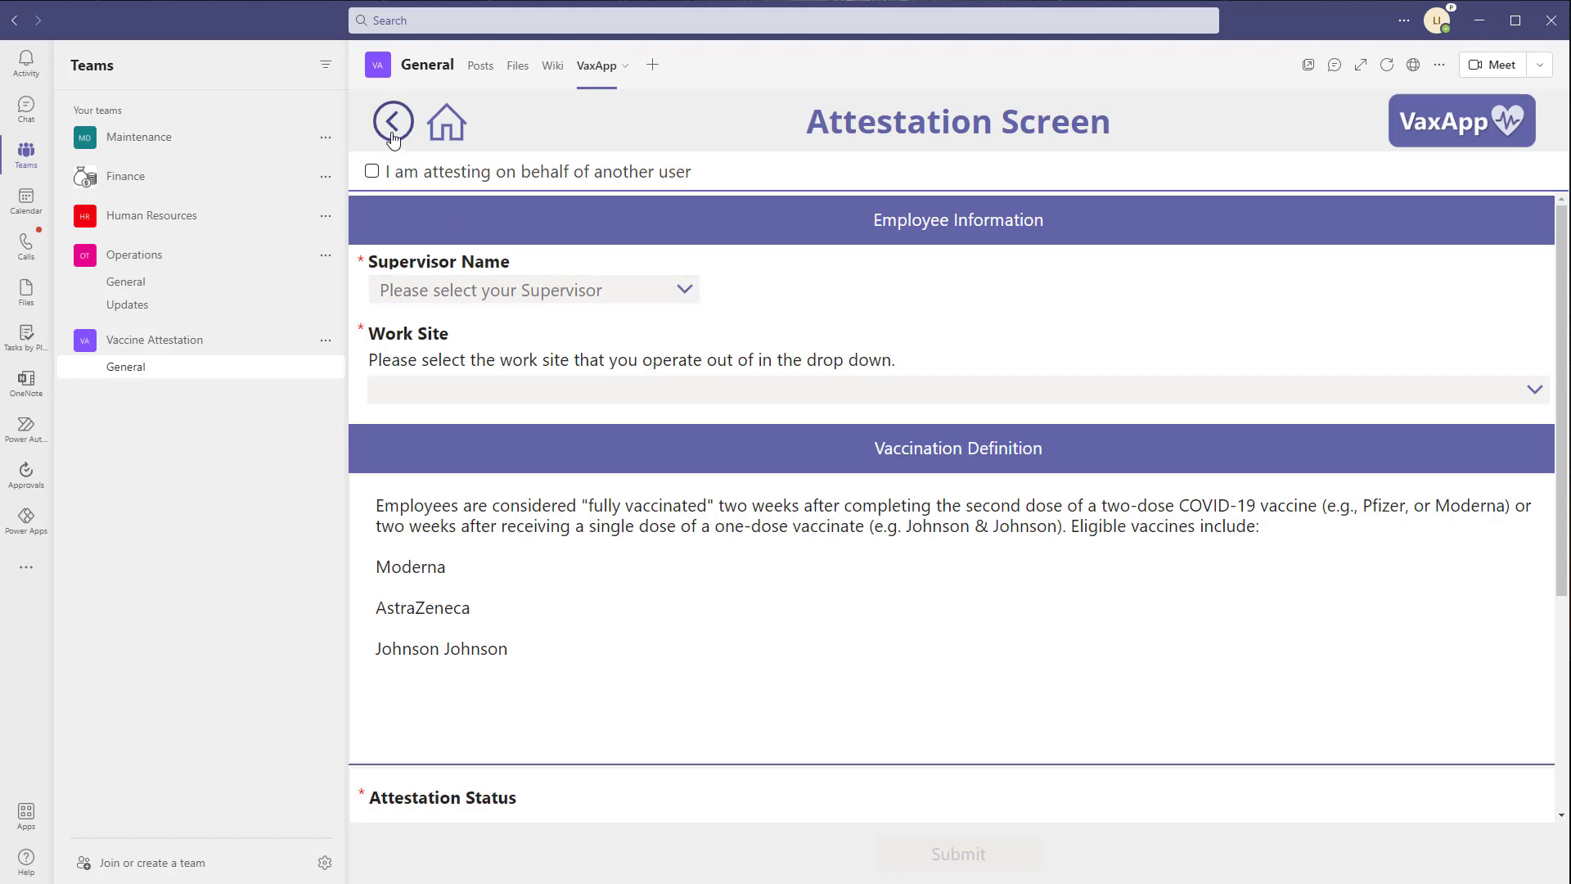
Preview the supervisor choices offered when attesting on behalf of another user, leaving that option off
click(515, 165)
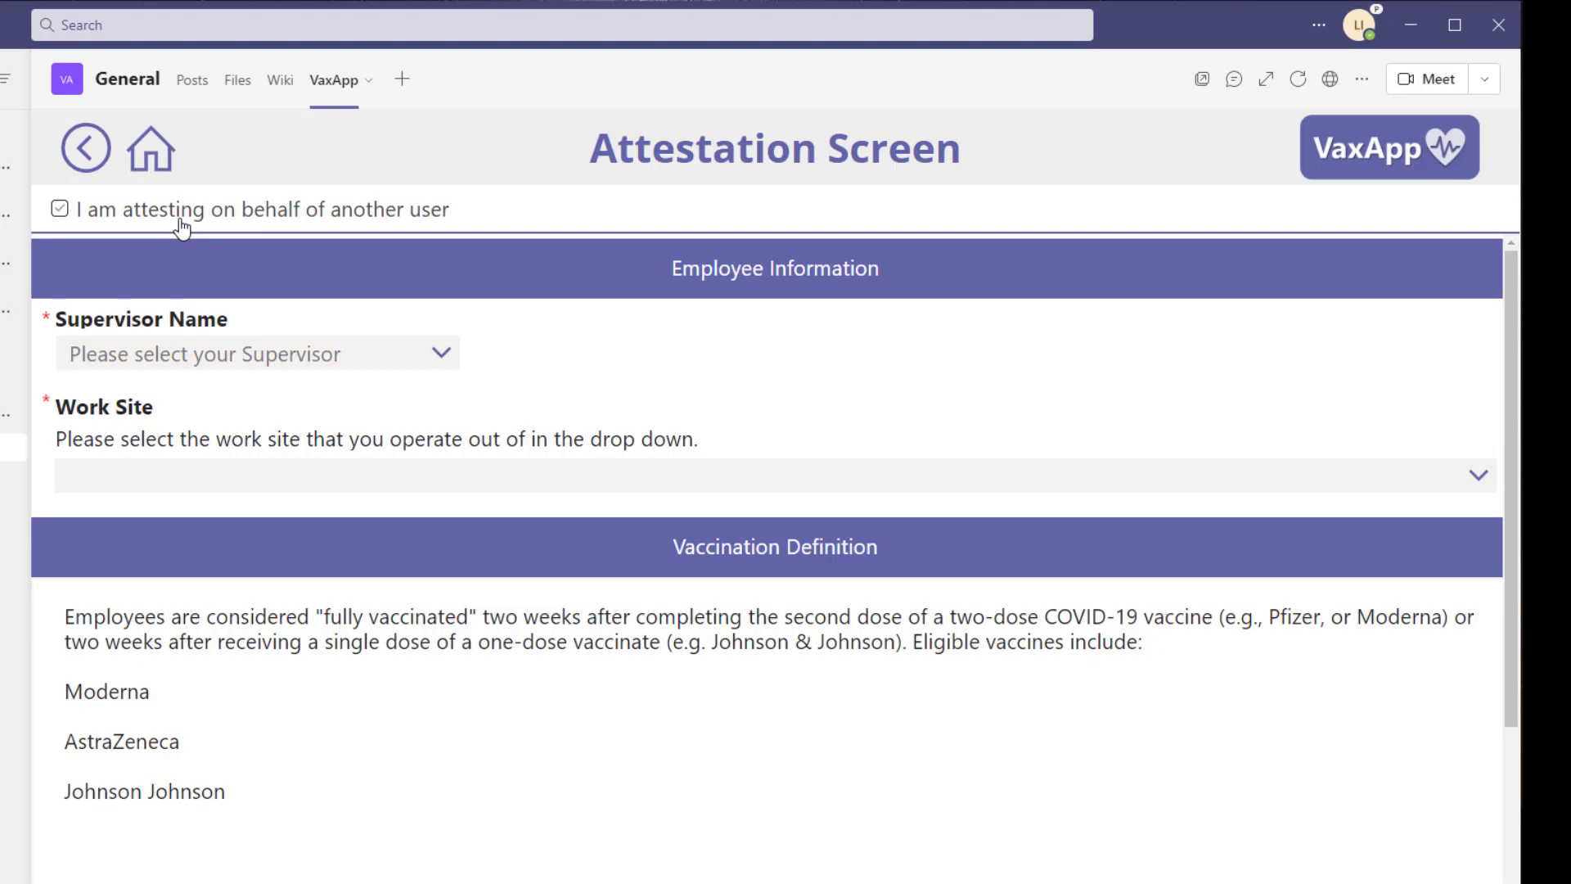
click(236, 221)
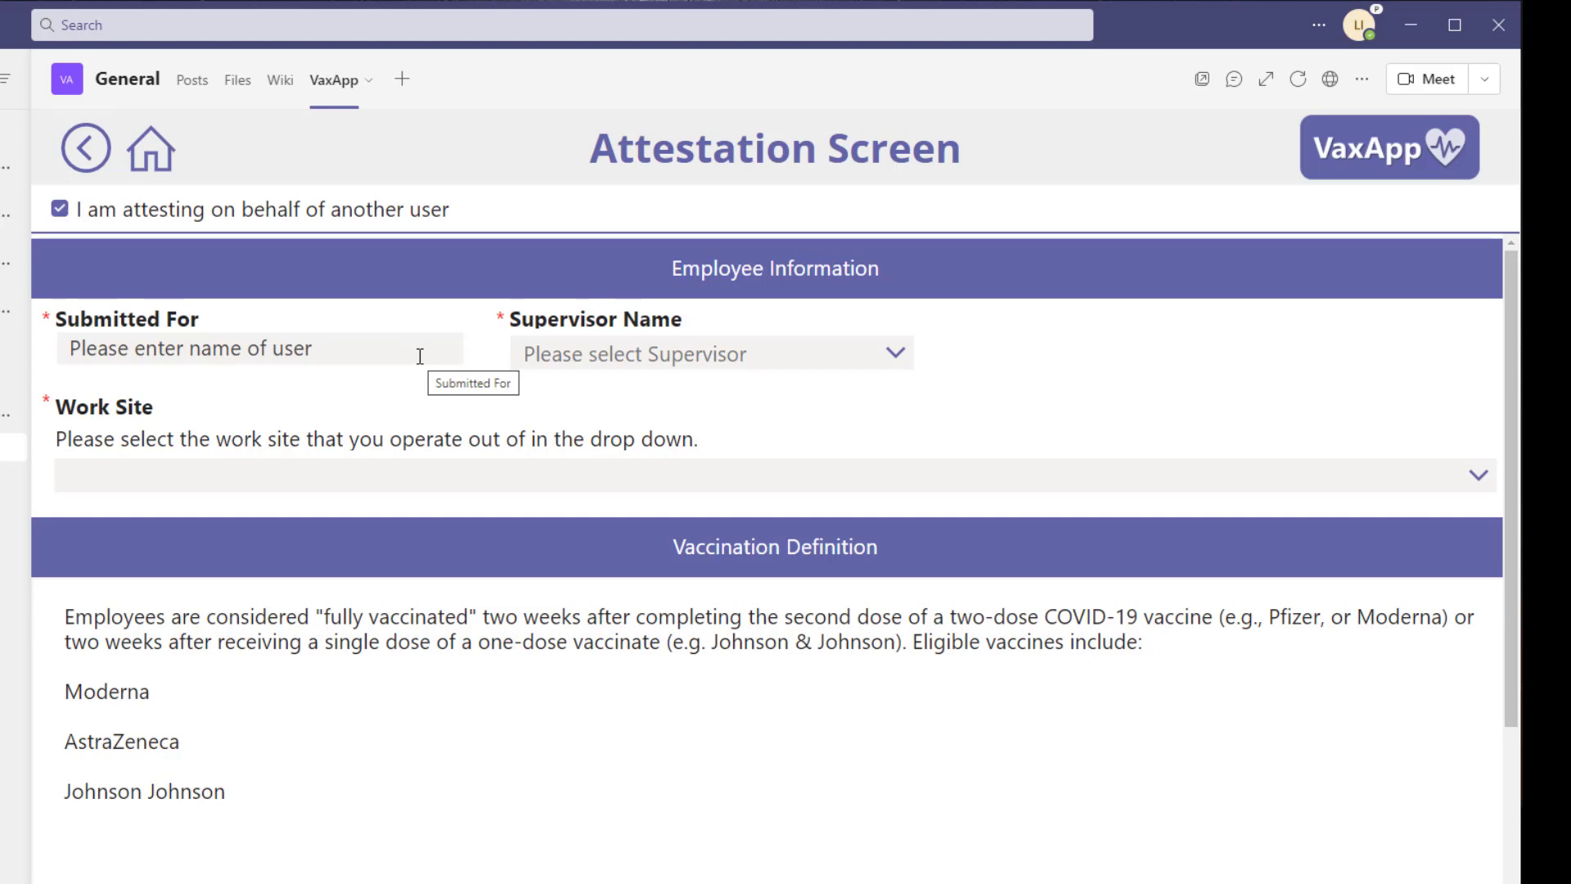
click(610, 351)
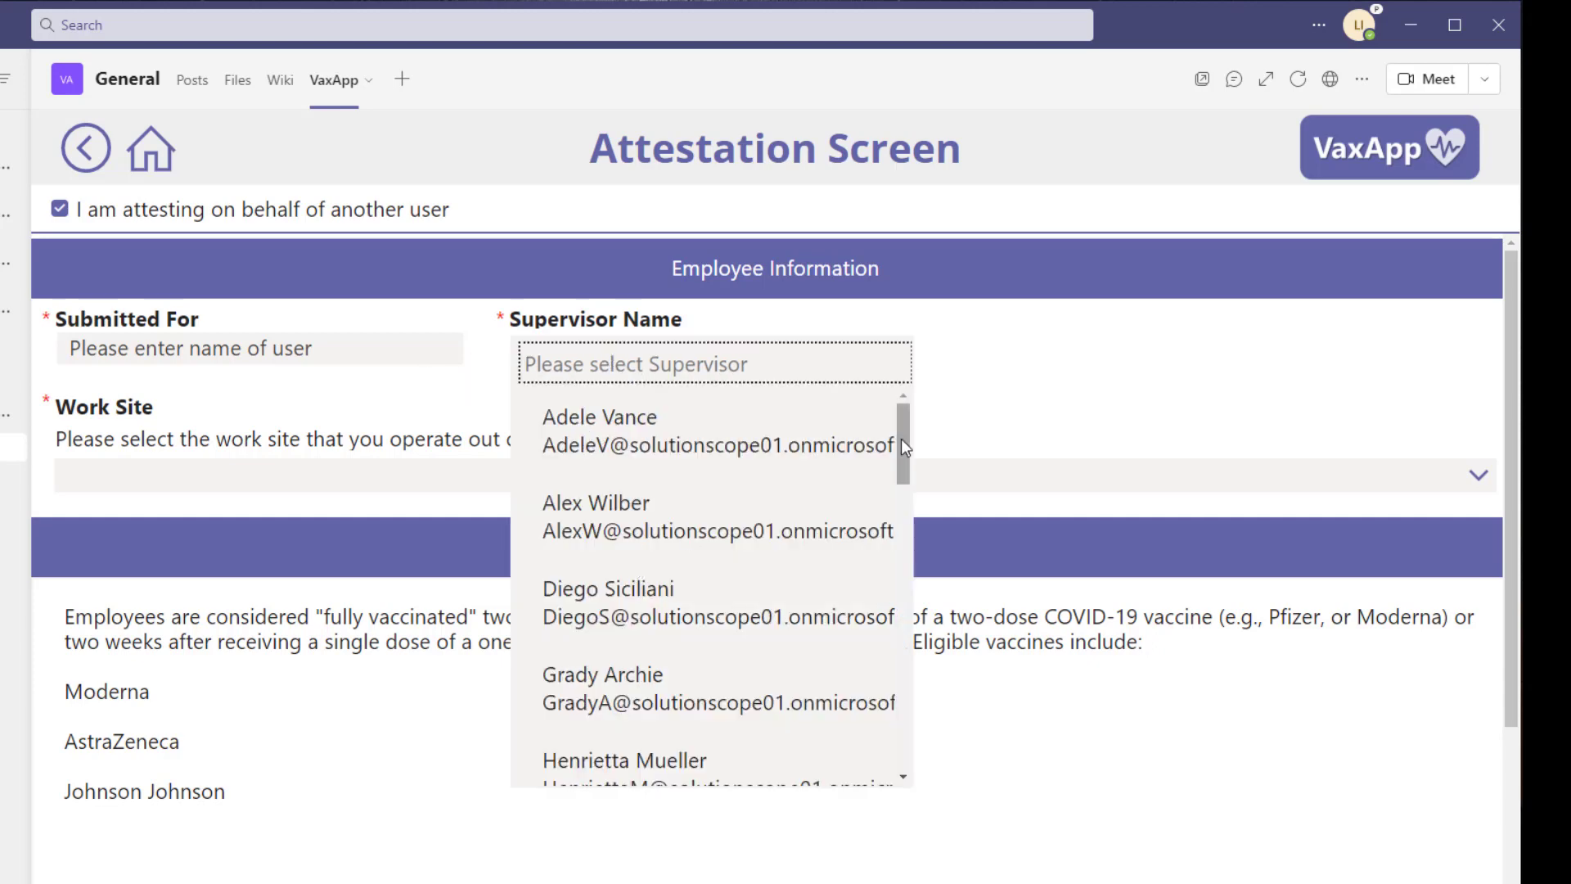
drag(898, 446, 898, 399)
scroll(749, 598, down, 6)
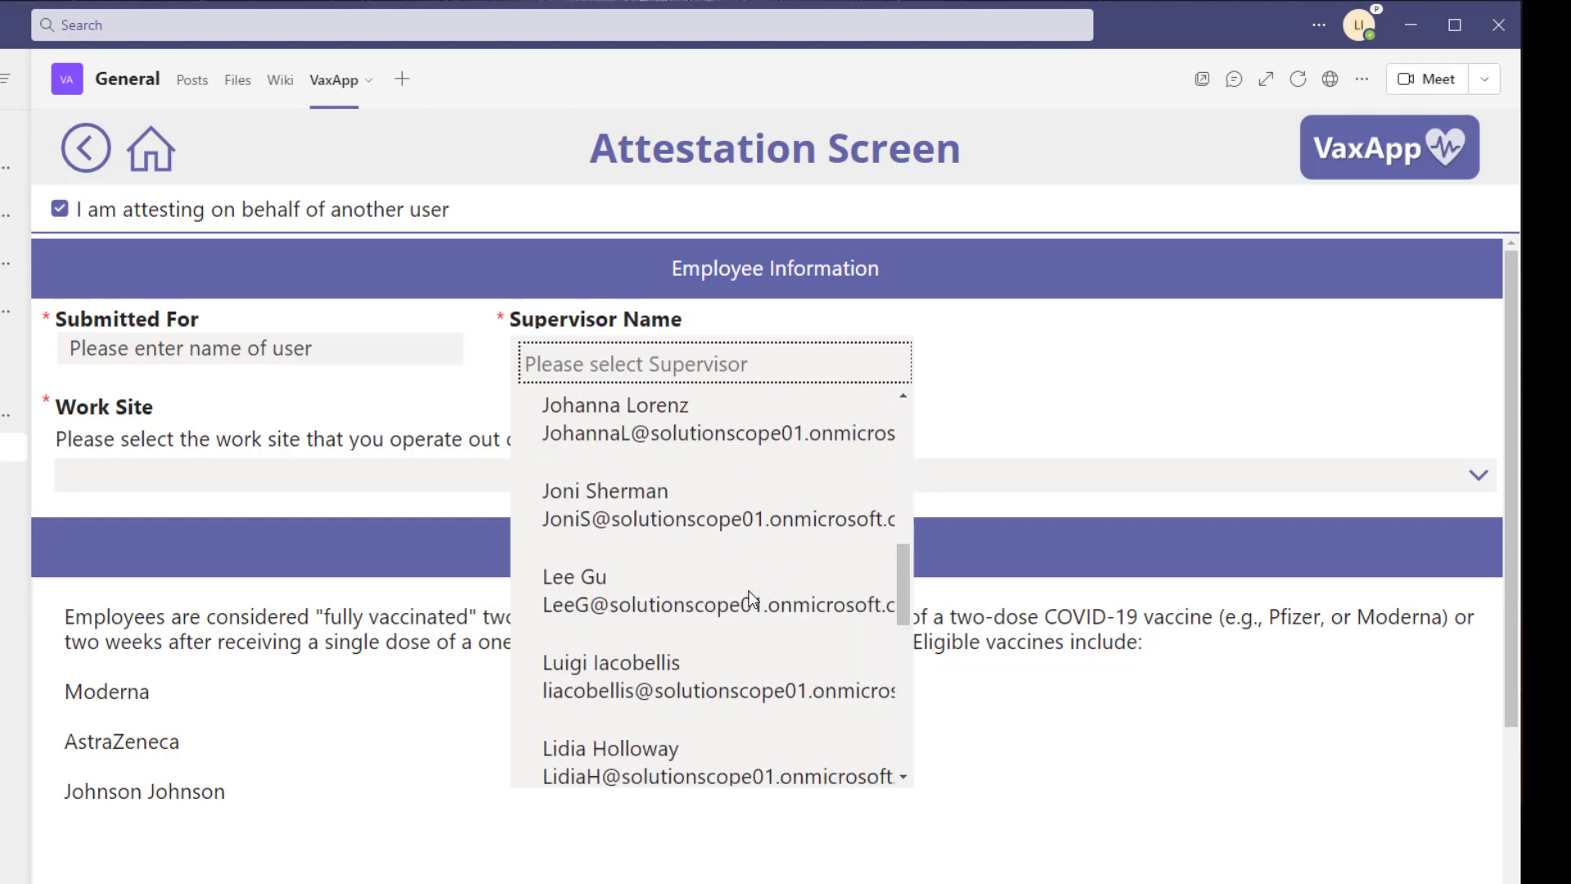
click(1048, 405)
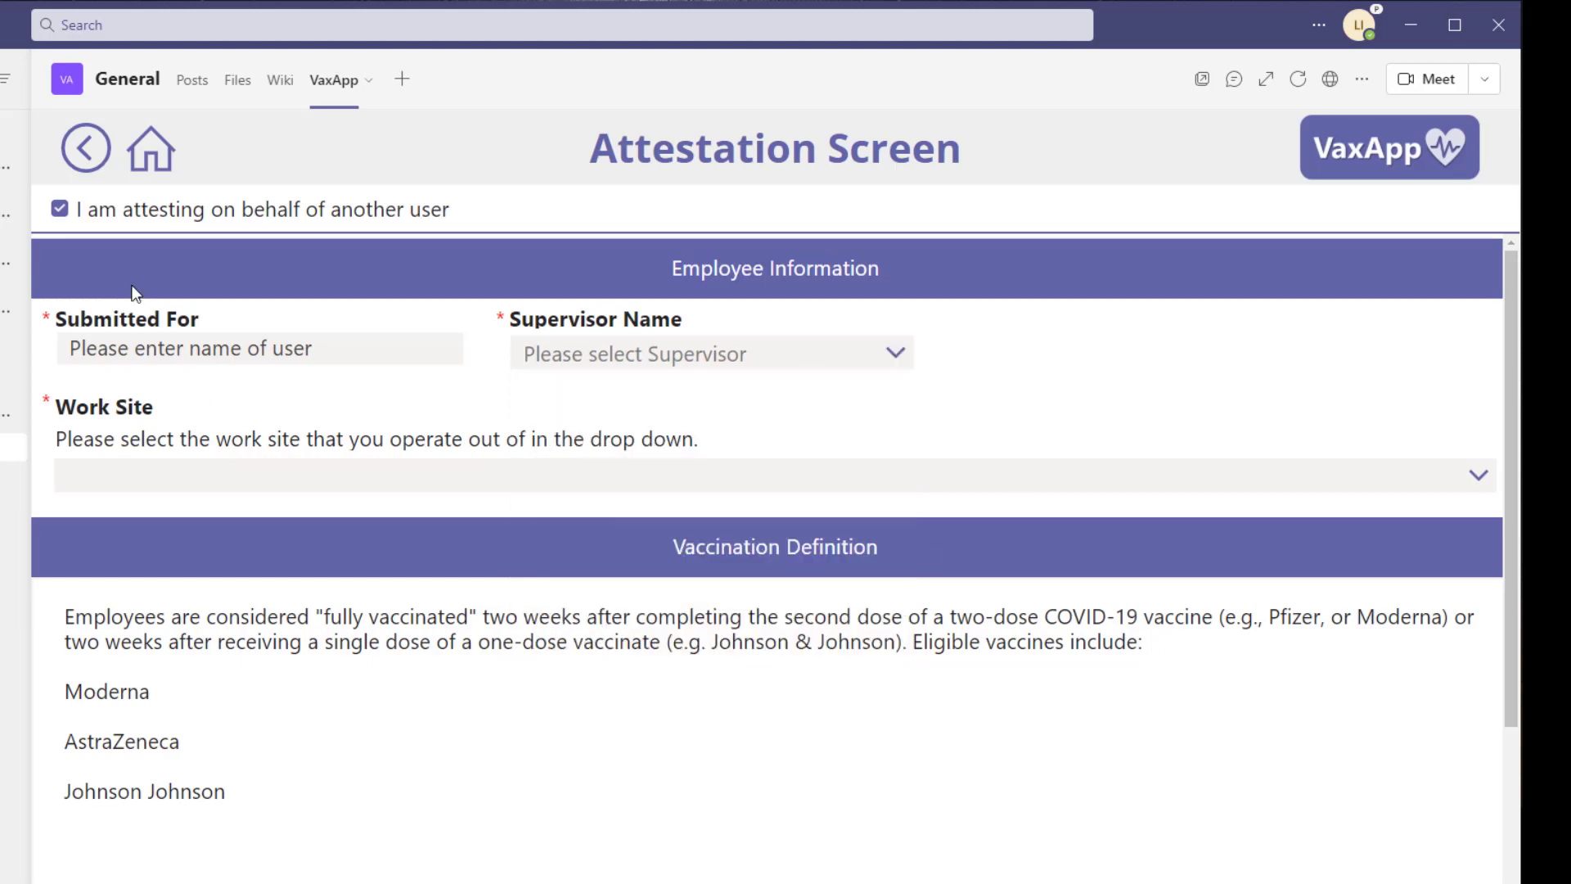
click(60, 210)
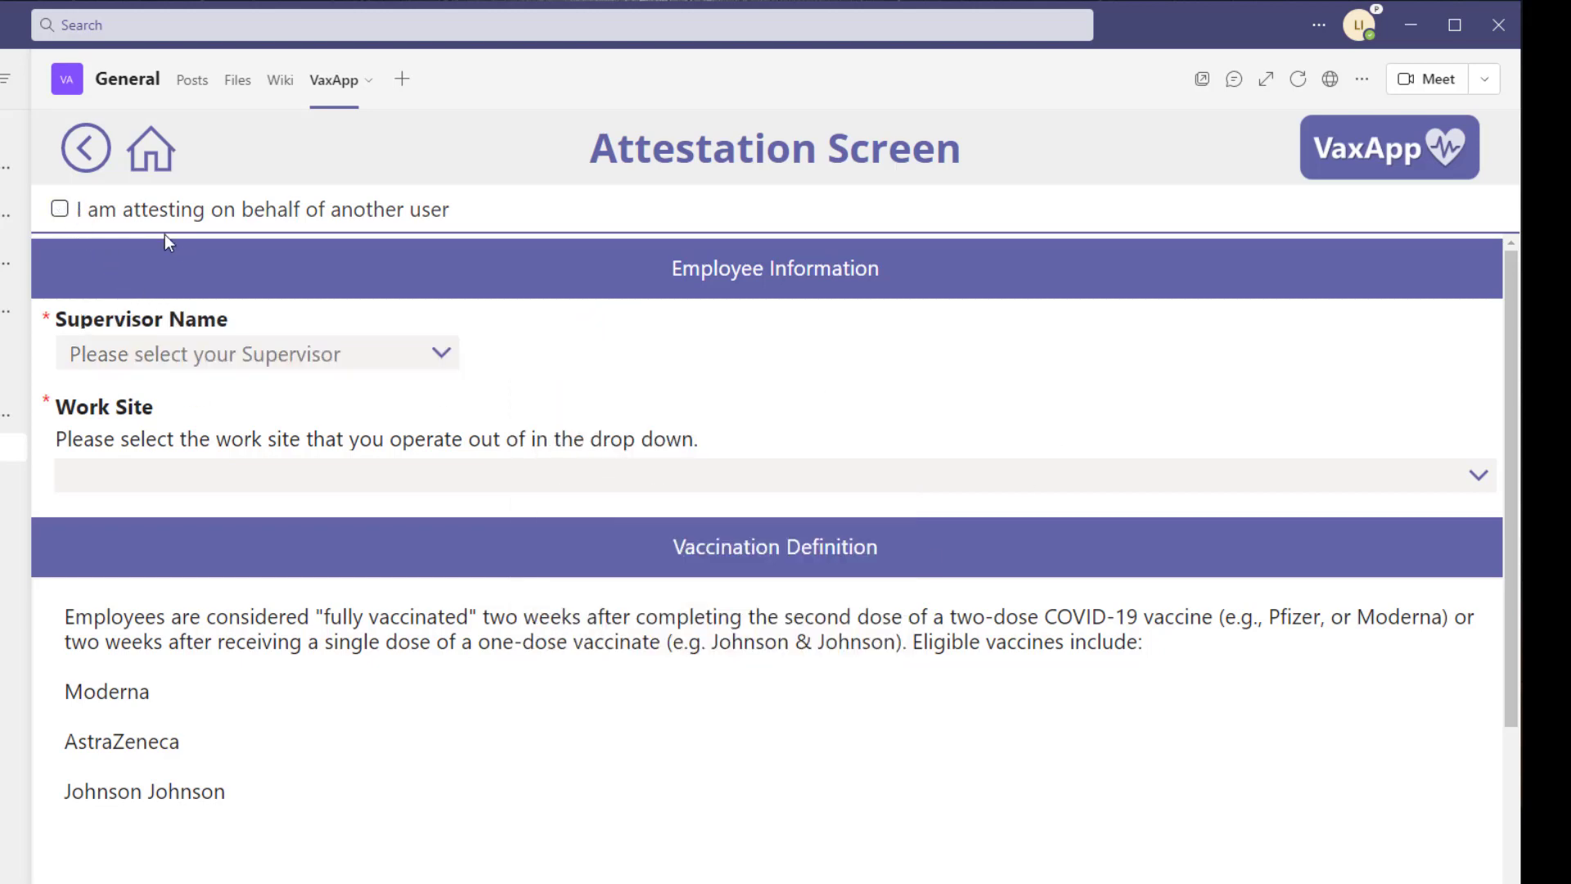
Fill in the employee information with the supervisor's name and Toronto Office as the work site
click(163, 351)
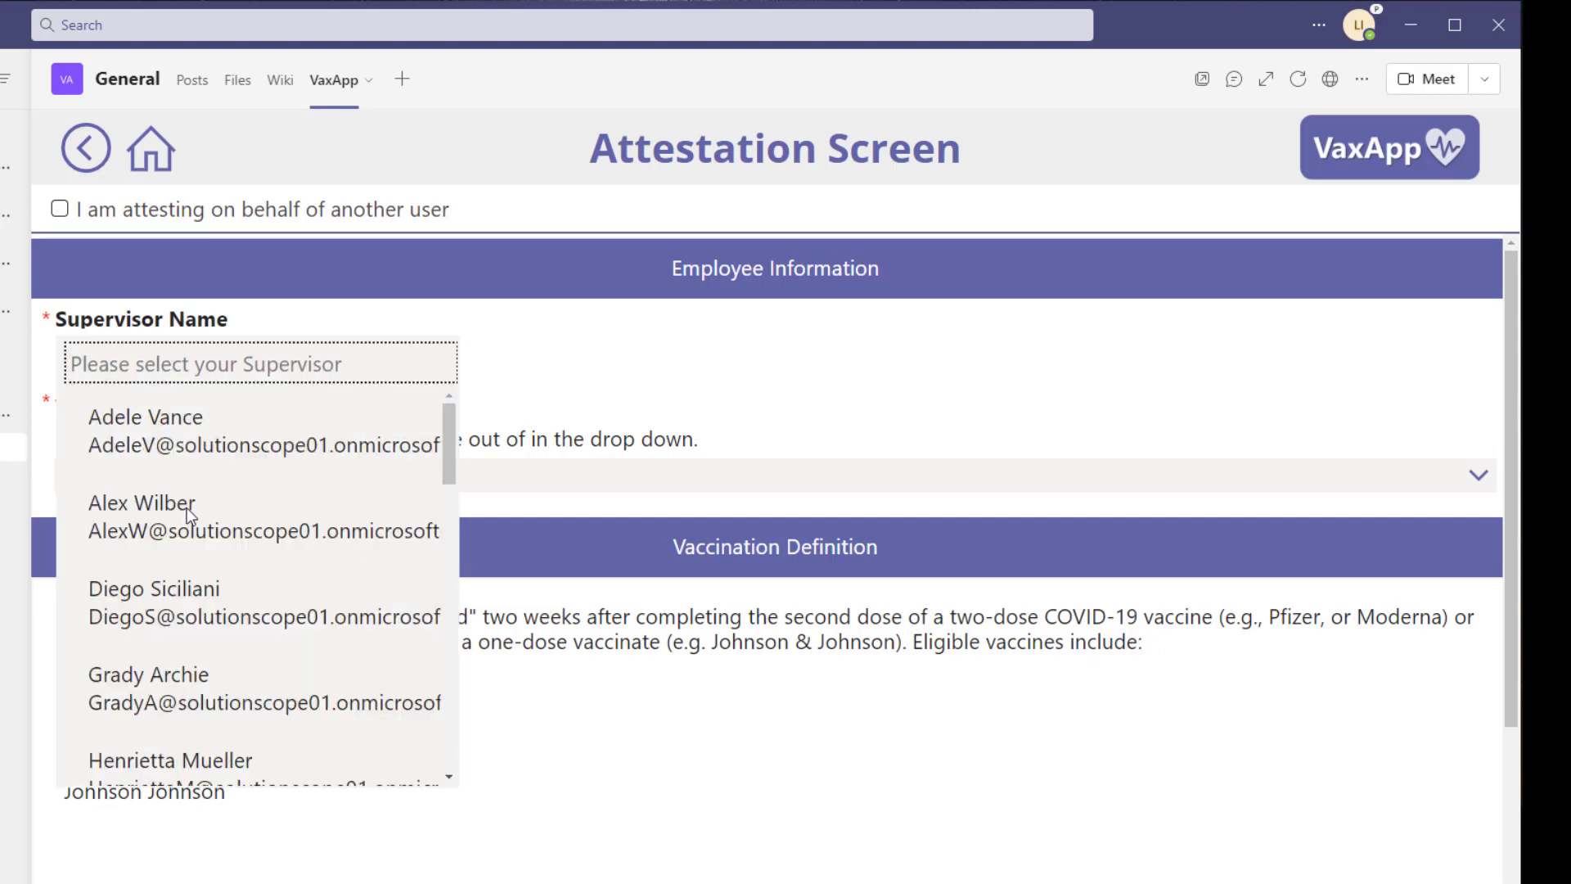
click(141, 507)
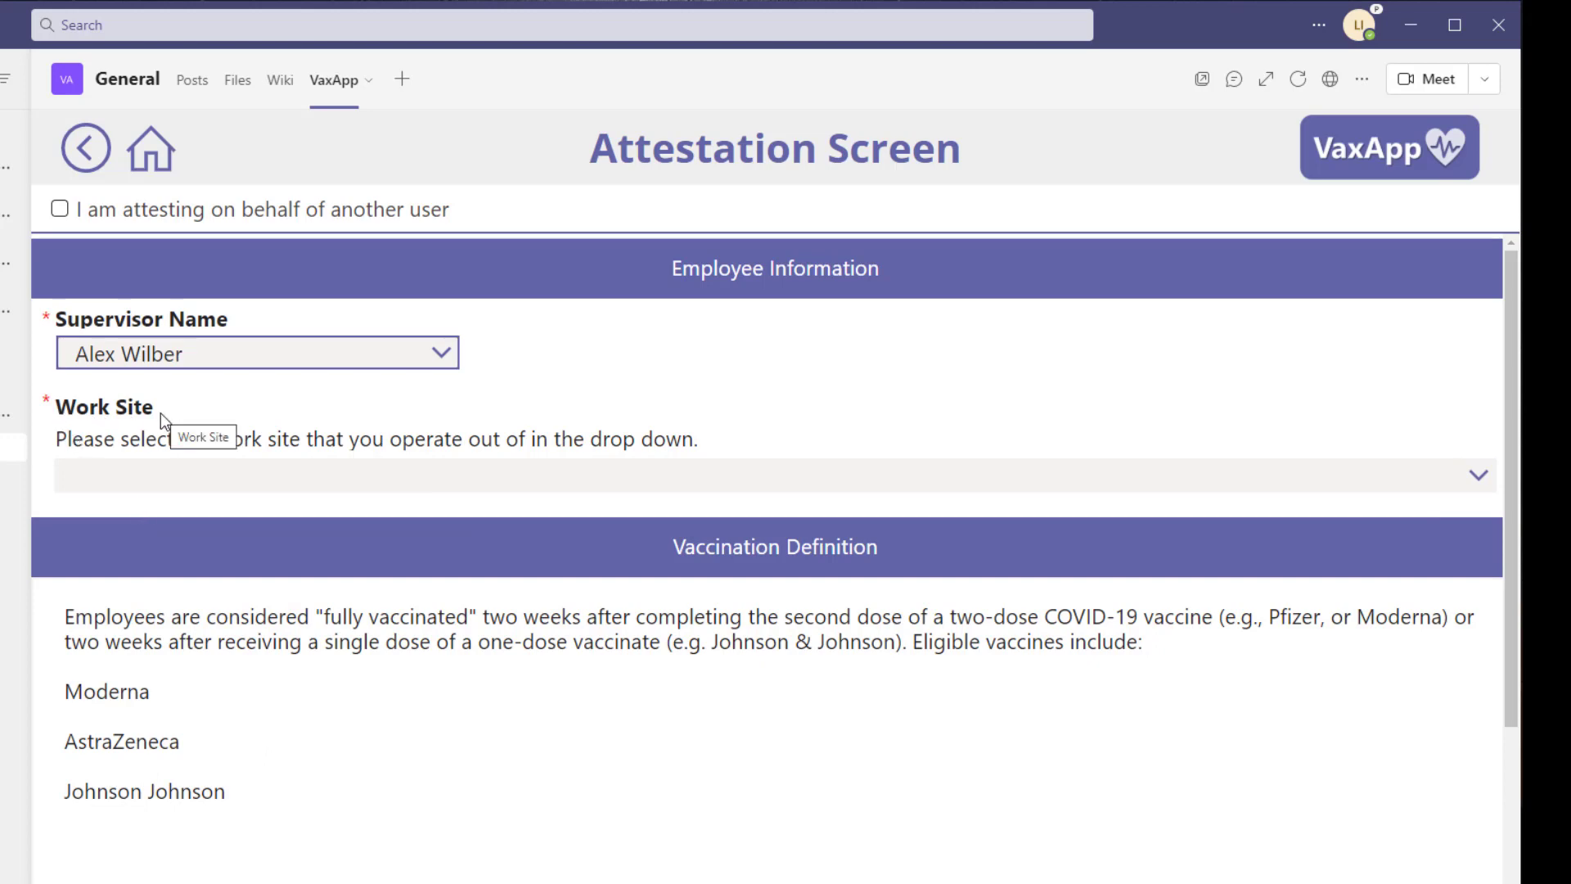
click(482, 474)
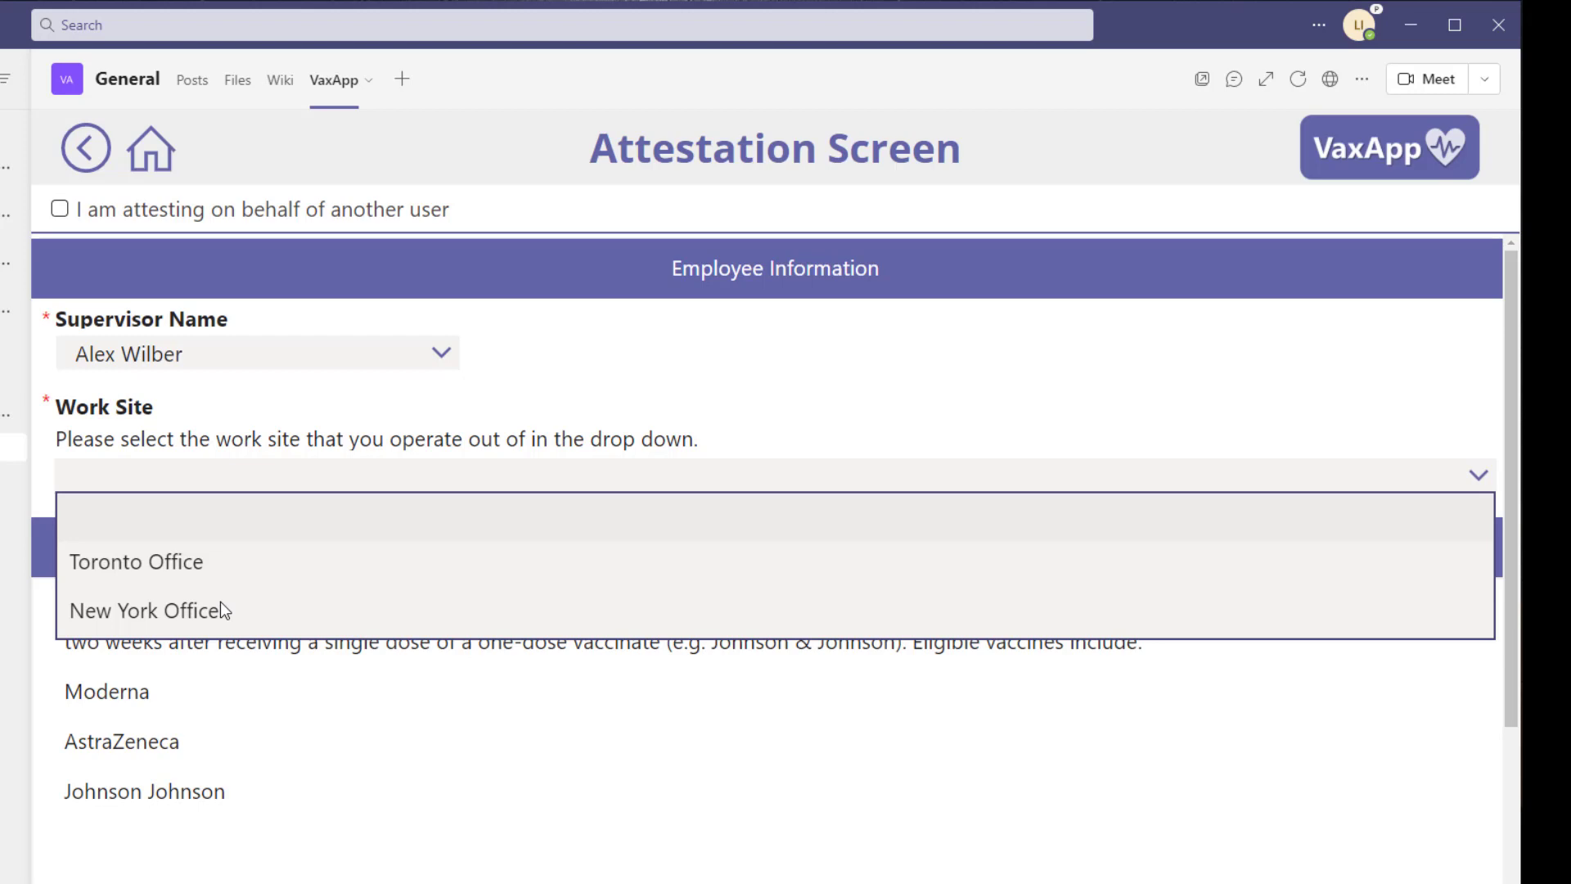
click(190, 573)
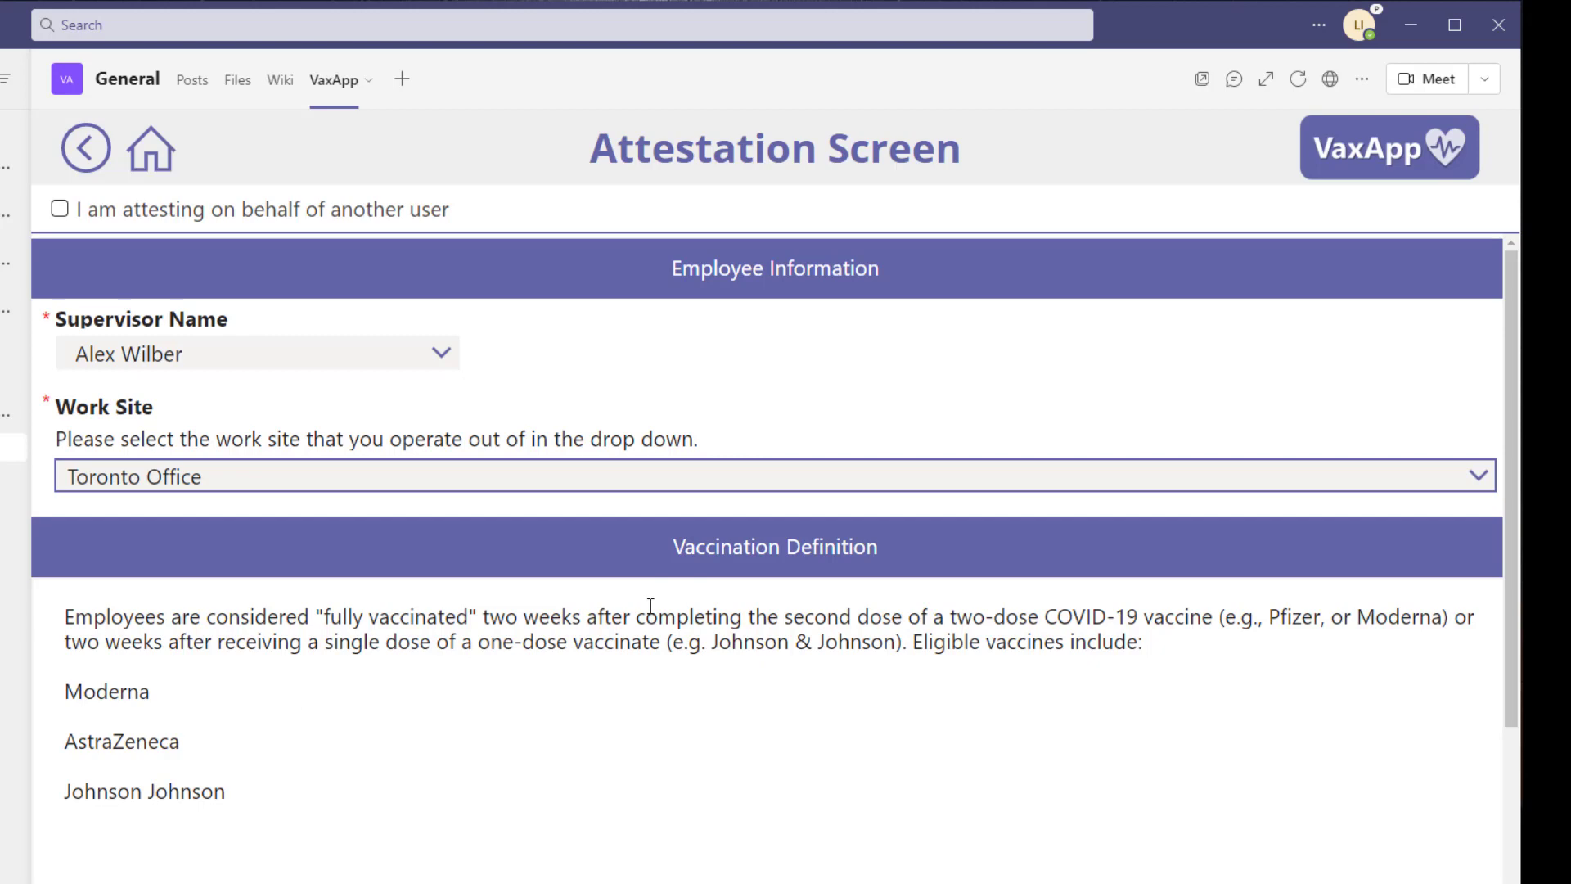
Set the attestation status to Partially Vaccinated and the most recent negative COVID-19 test date to 10/14/2021
scroll(170, 712, down, 1)
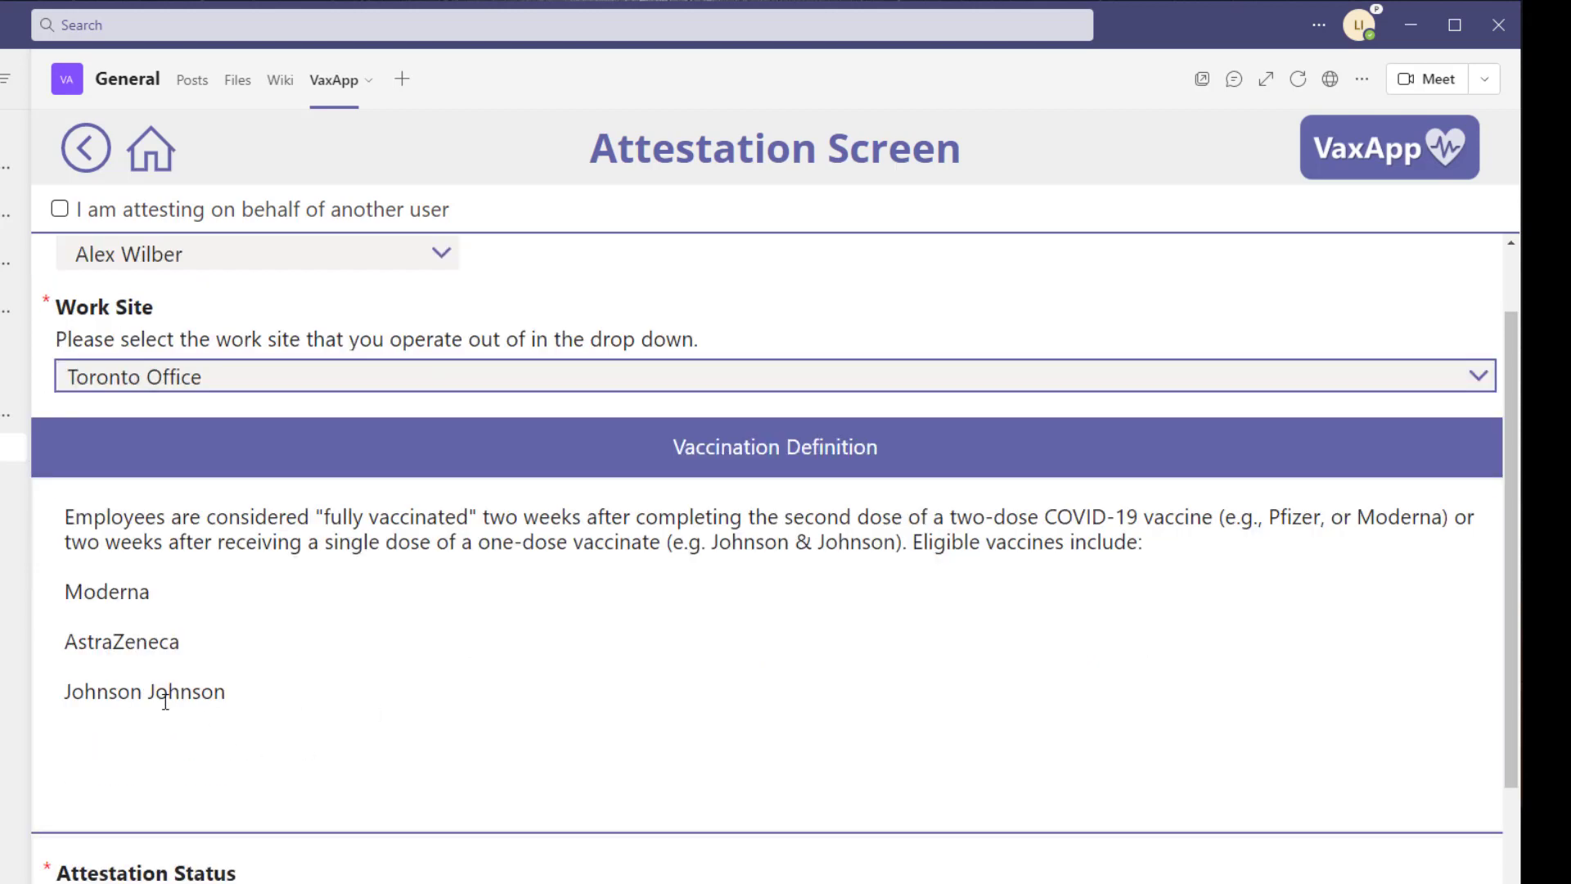
scroll(165, 701, down, 3)
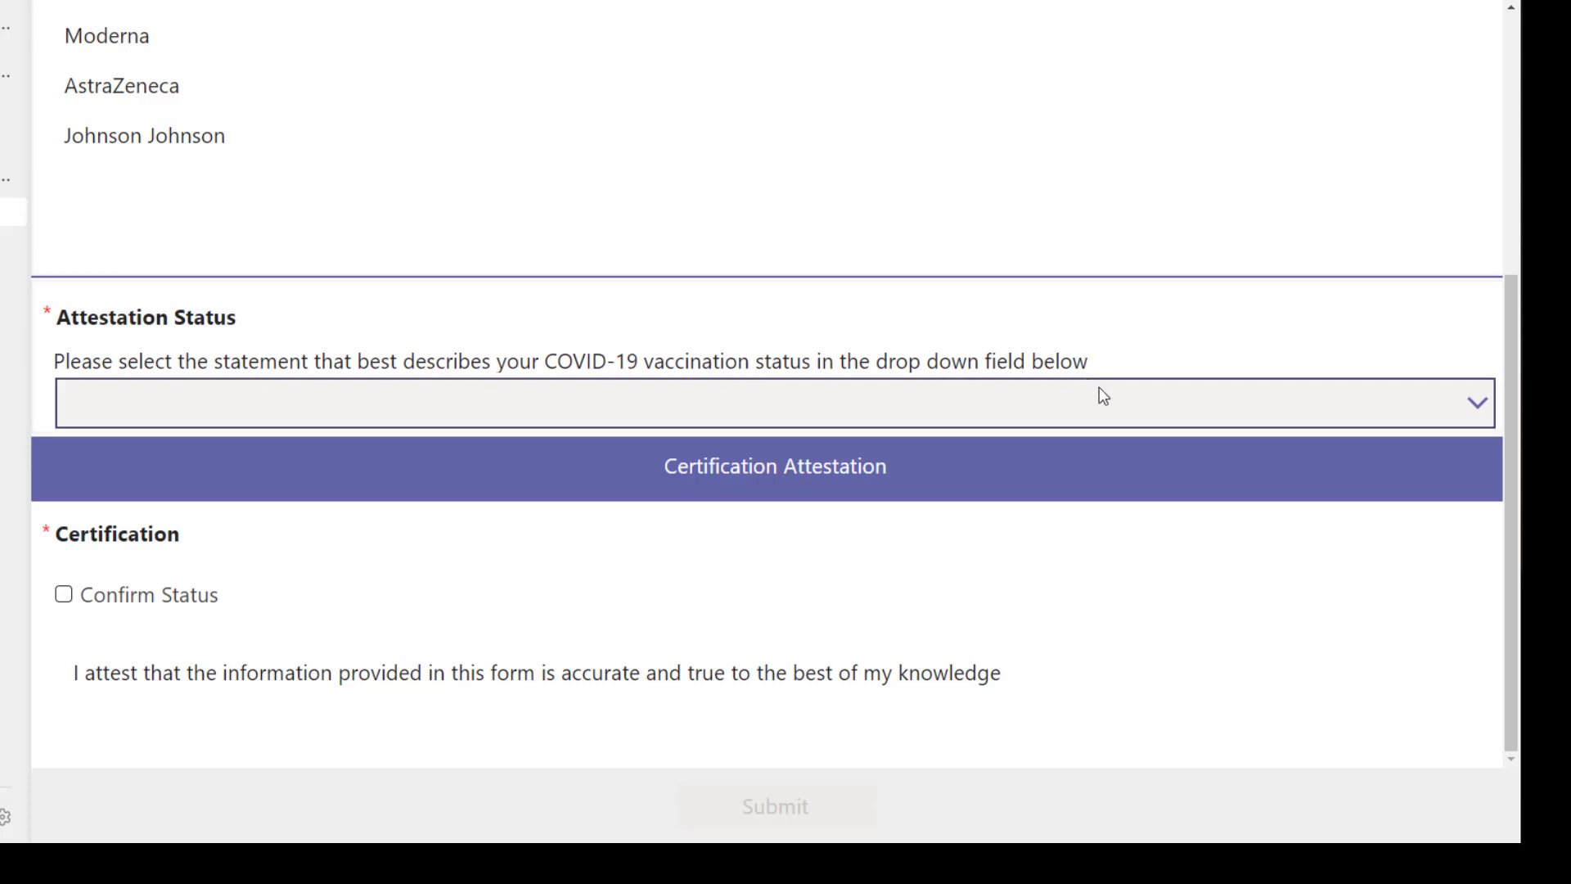
click(1116, 406)
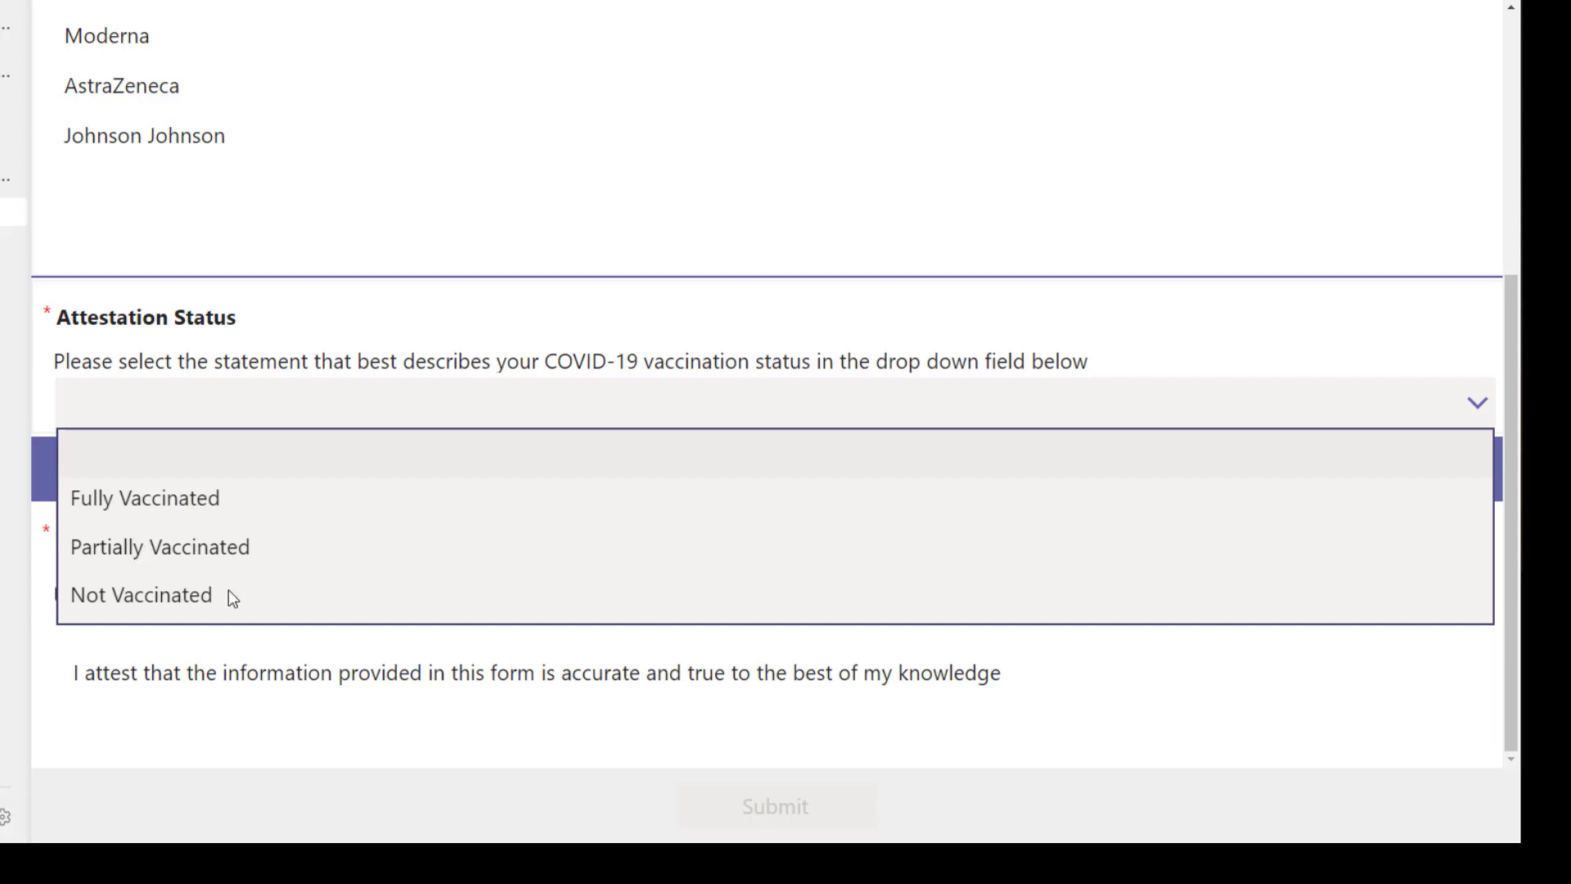
click(210, 553)
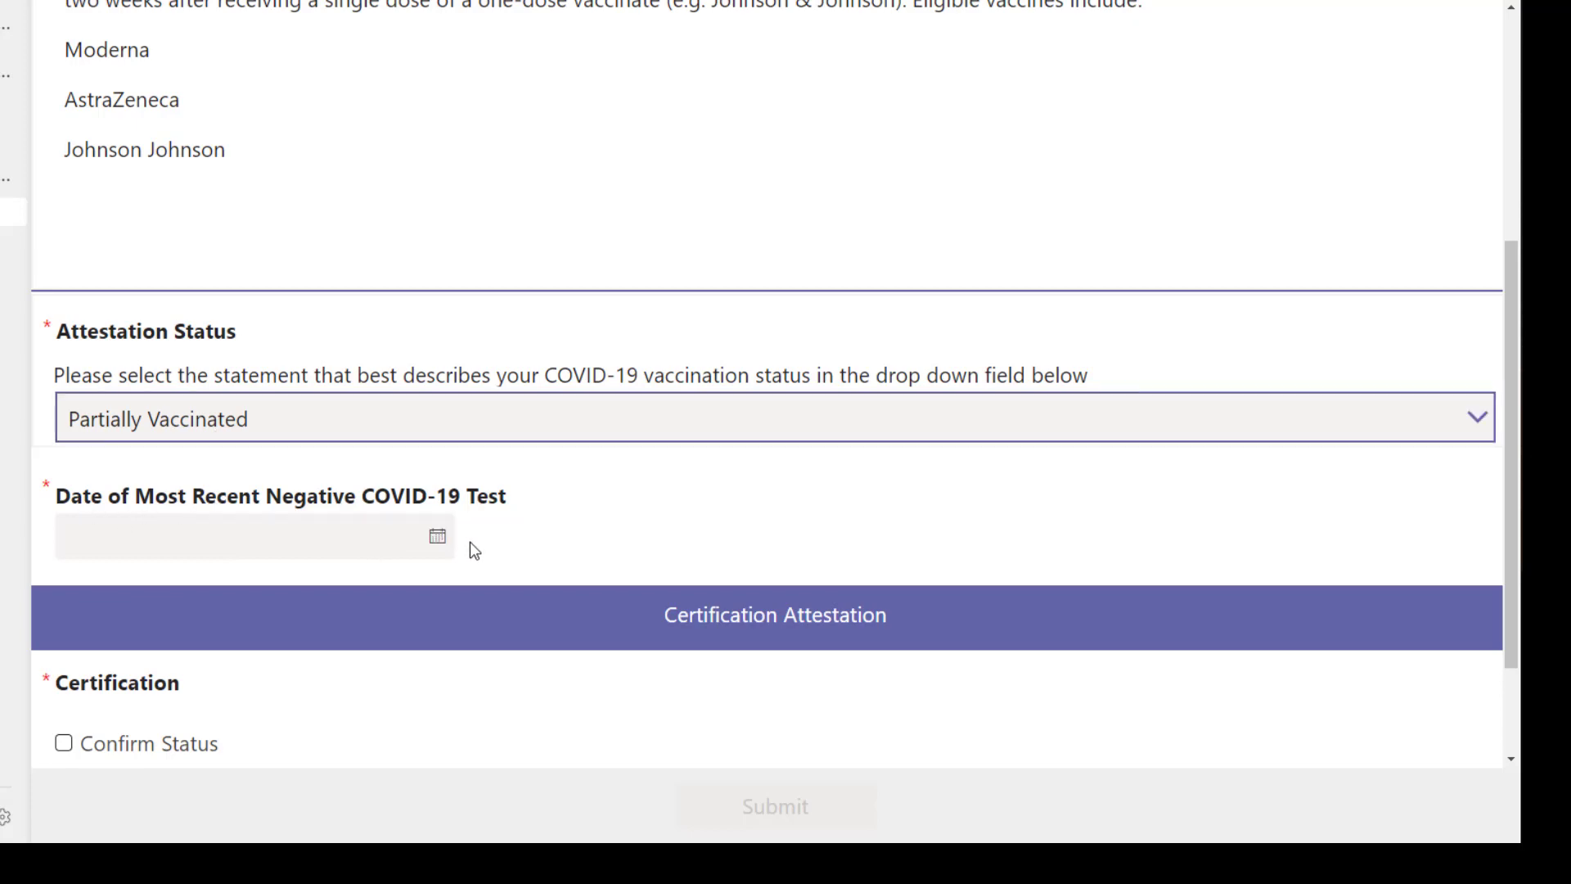
click(442, 541)
click(439, 540)
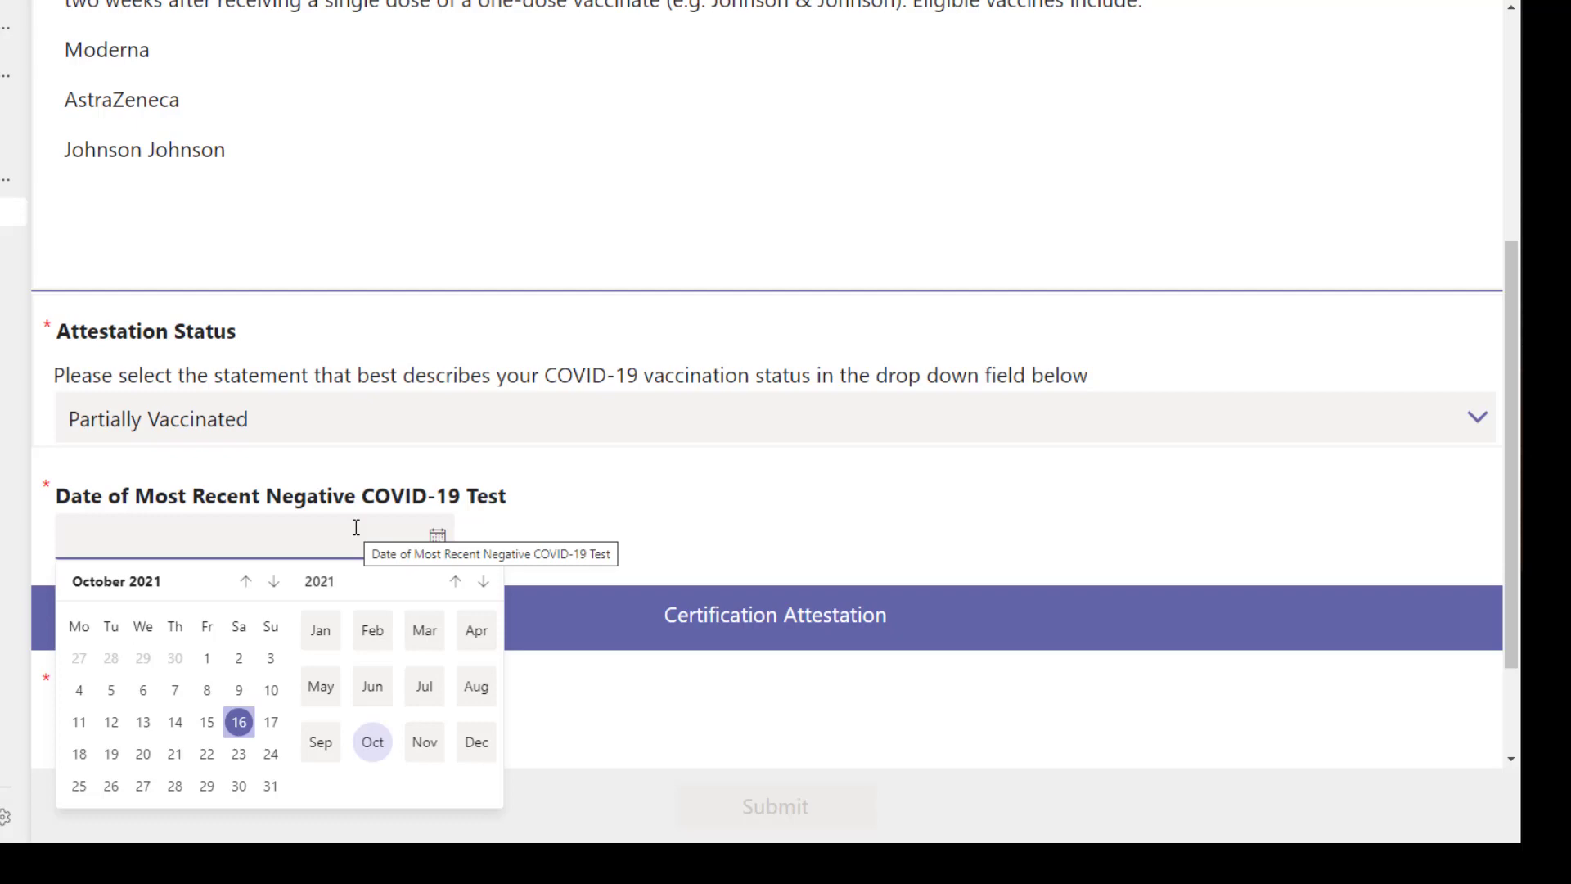
click(177, 724)
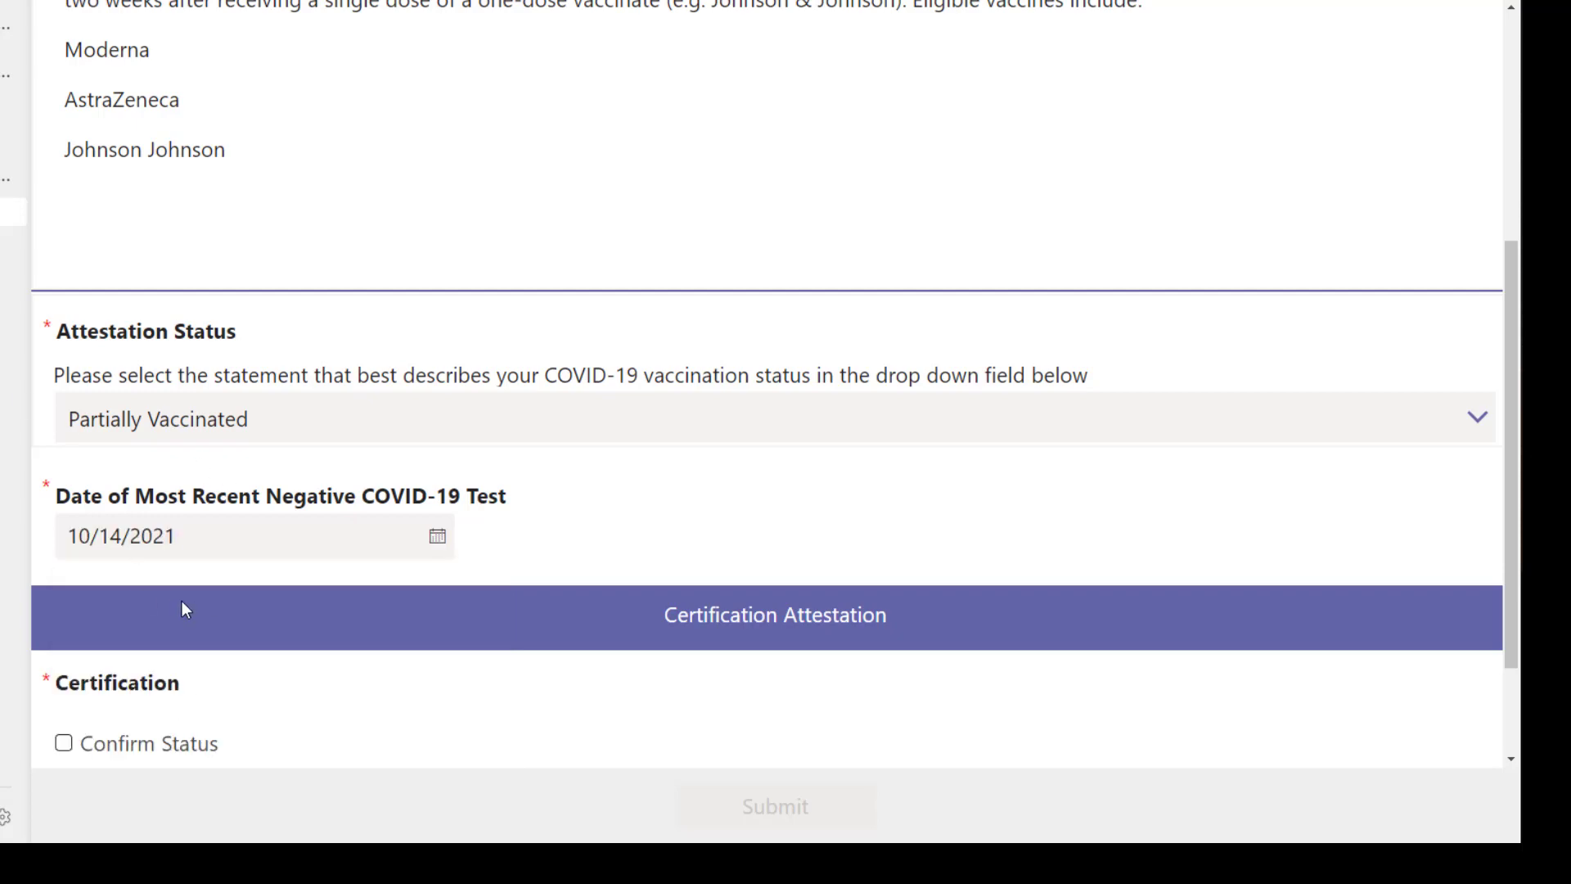
Certify the form by confirming the status, and submit the attestation
scroll(737, 638, down, 2)
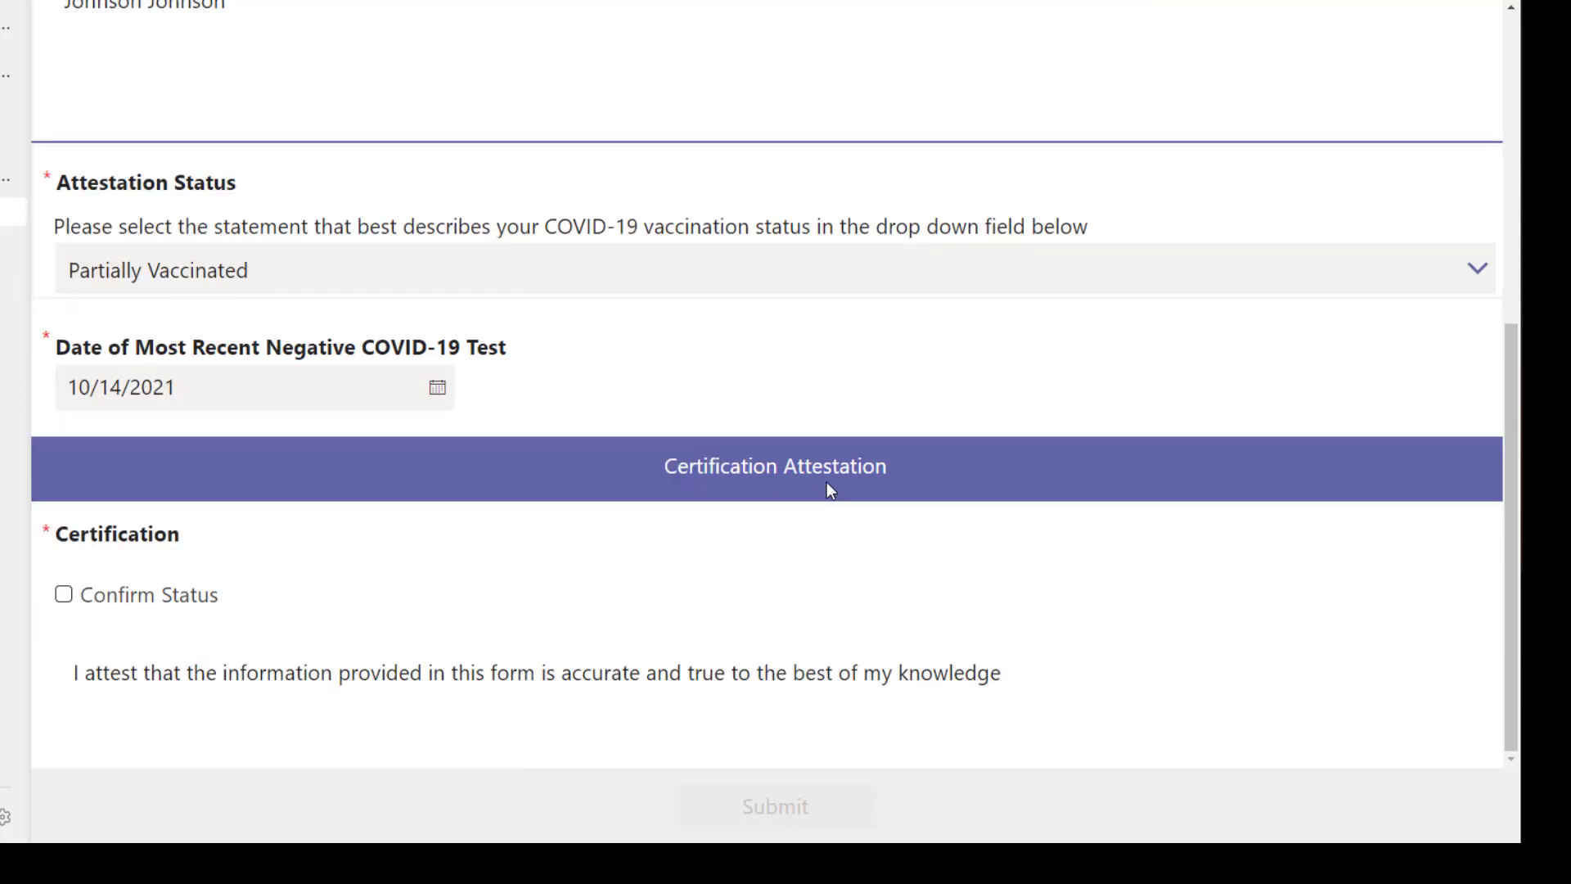
click(65, 598)
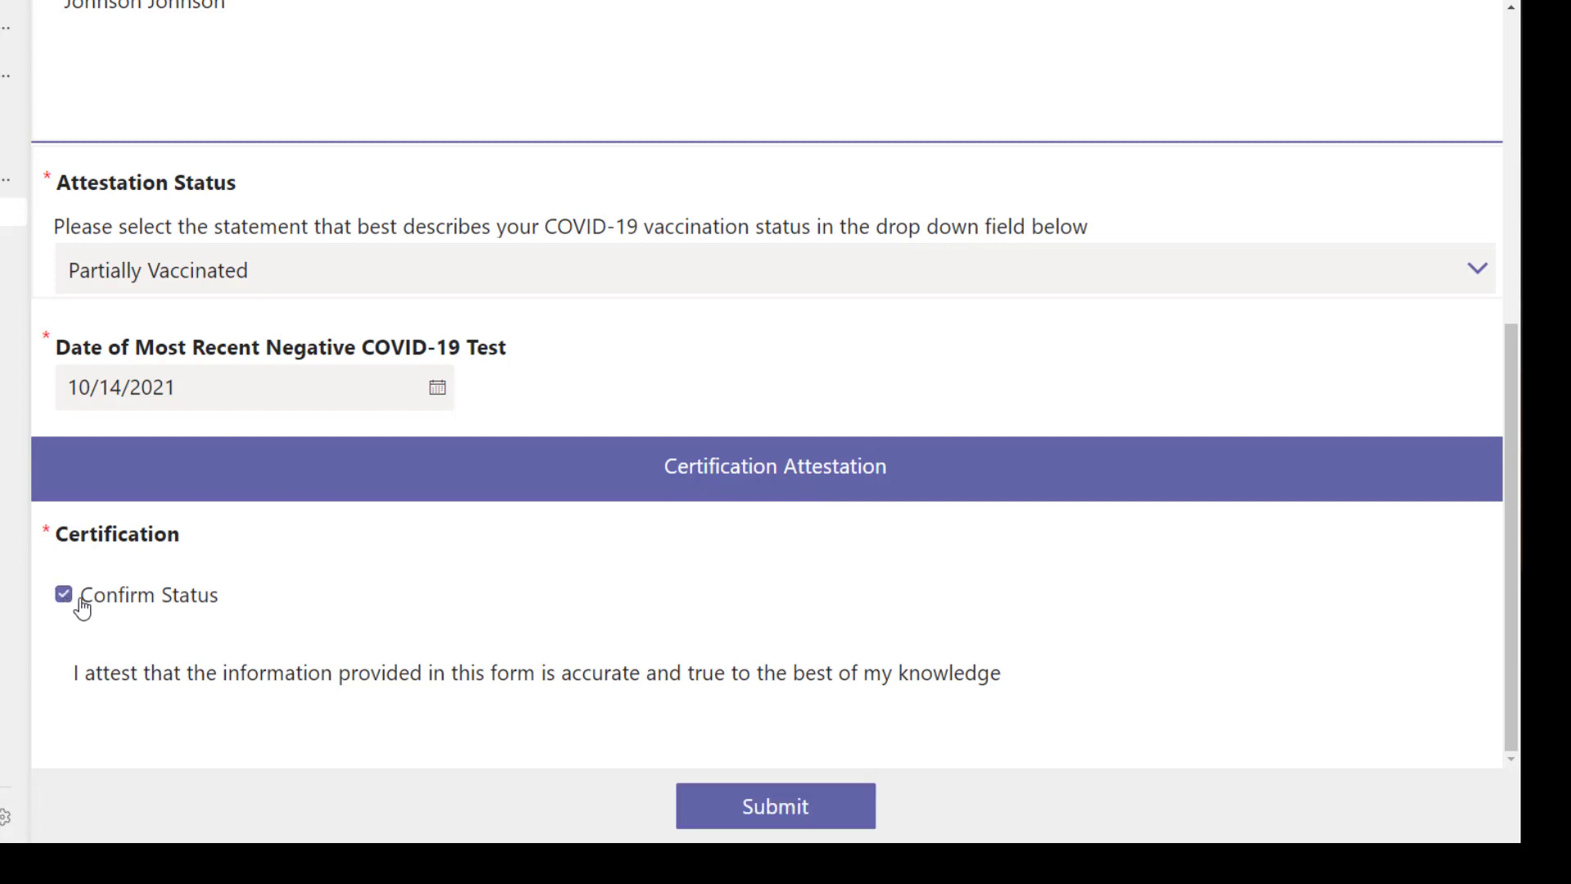
click(836, 820)
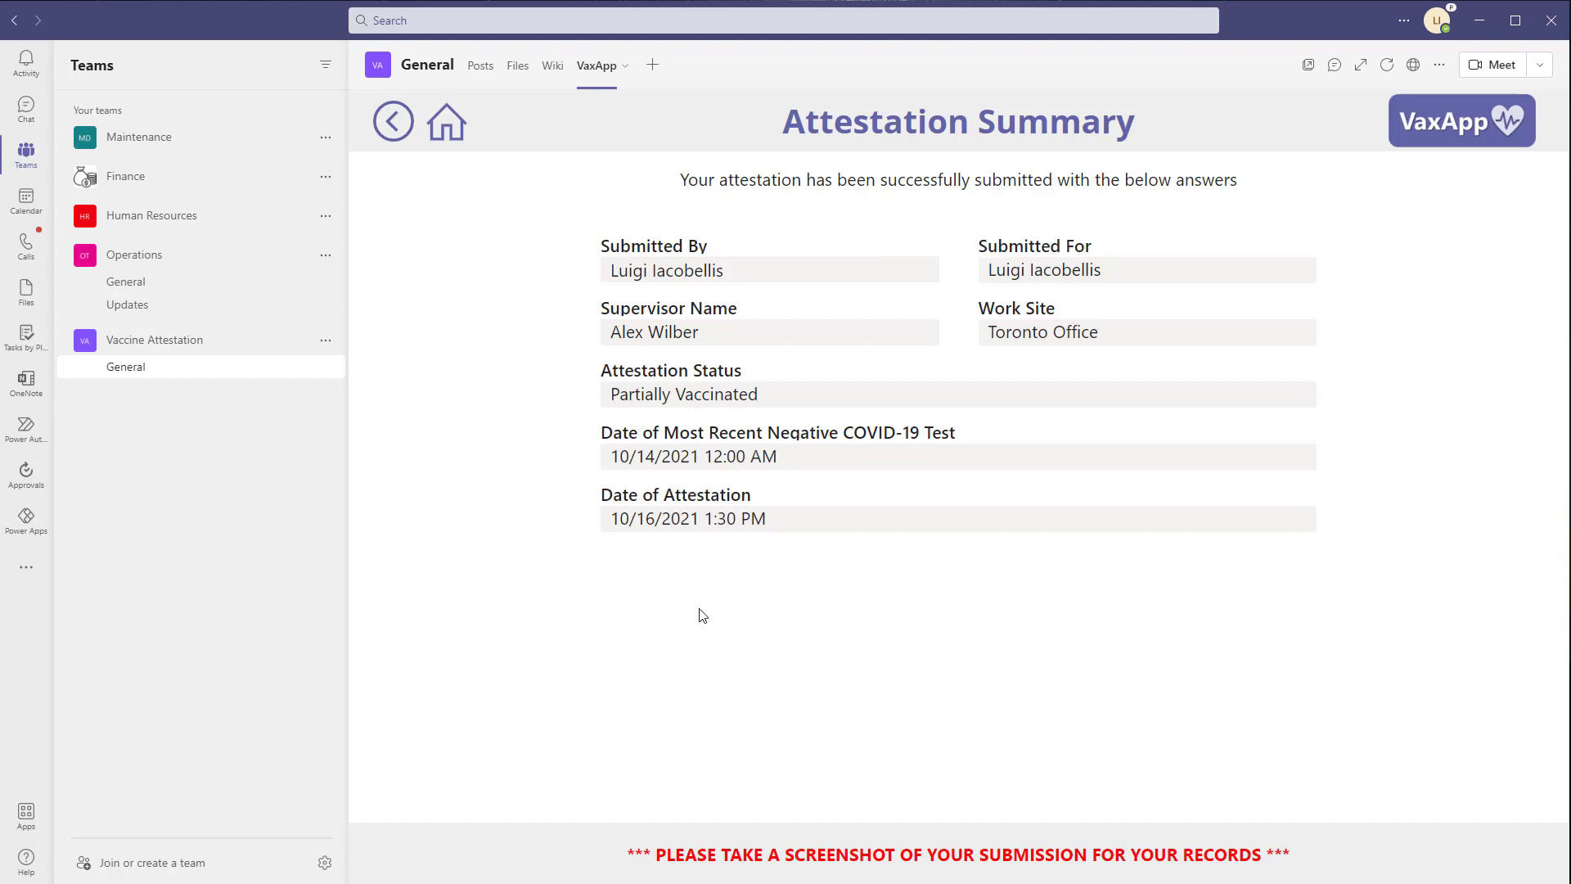
Review the details of the 10/16/2021 and 10/14/2021 attestations in the list of own submissions
click(442, 129)
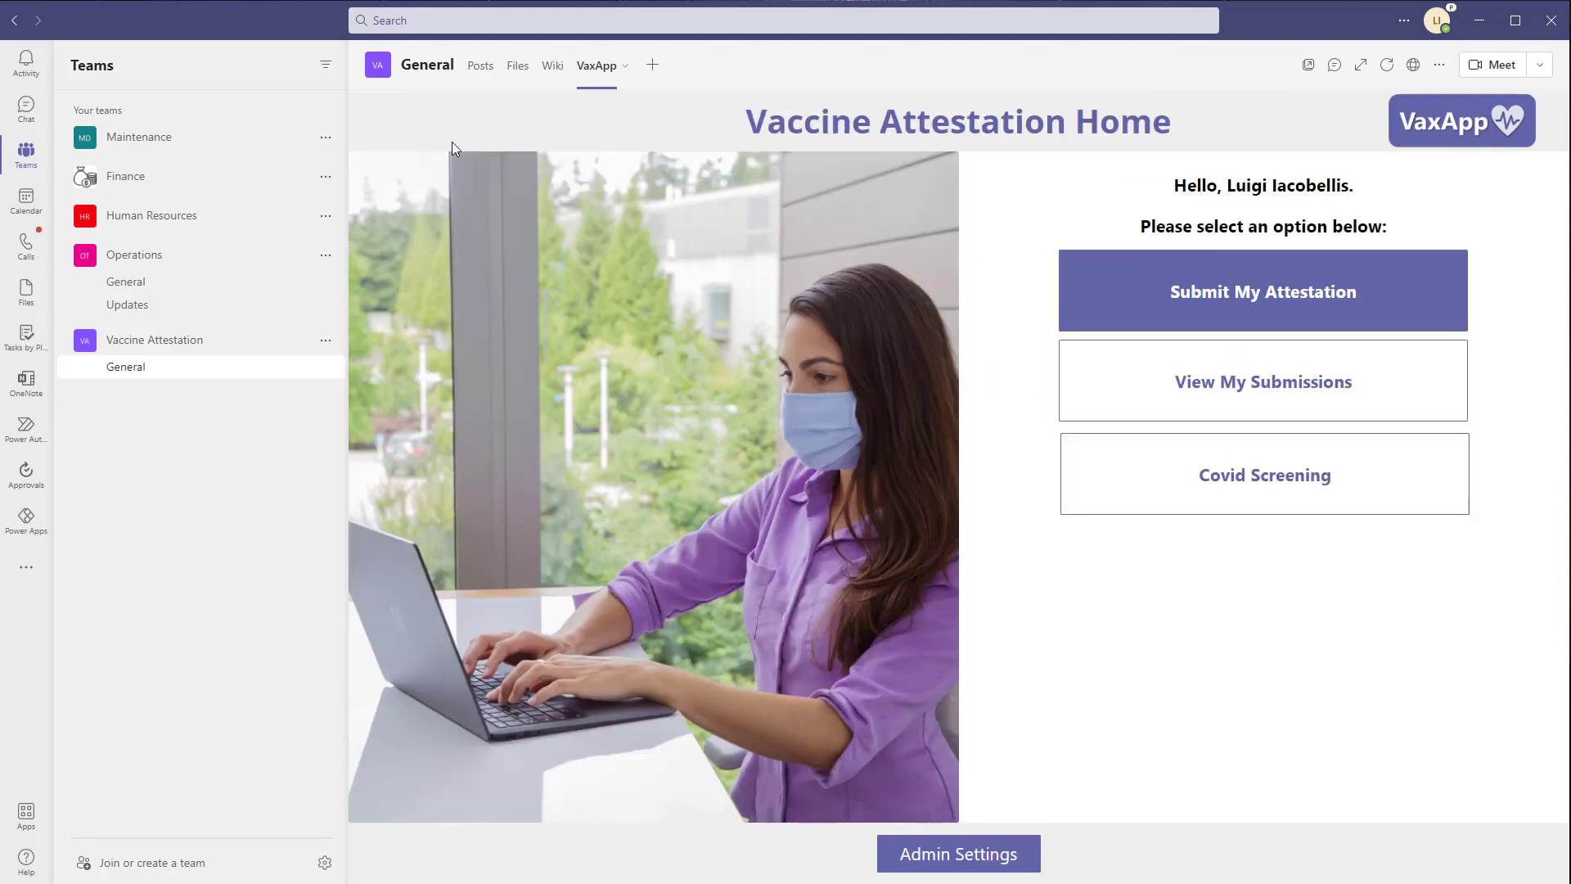
click(1232, 407)
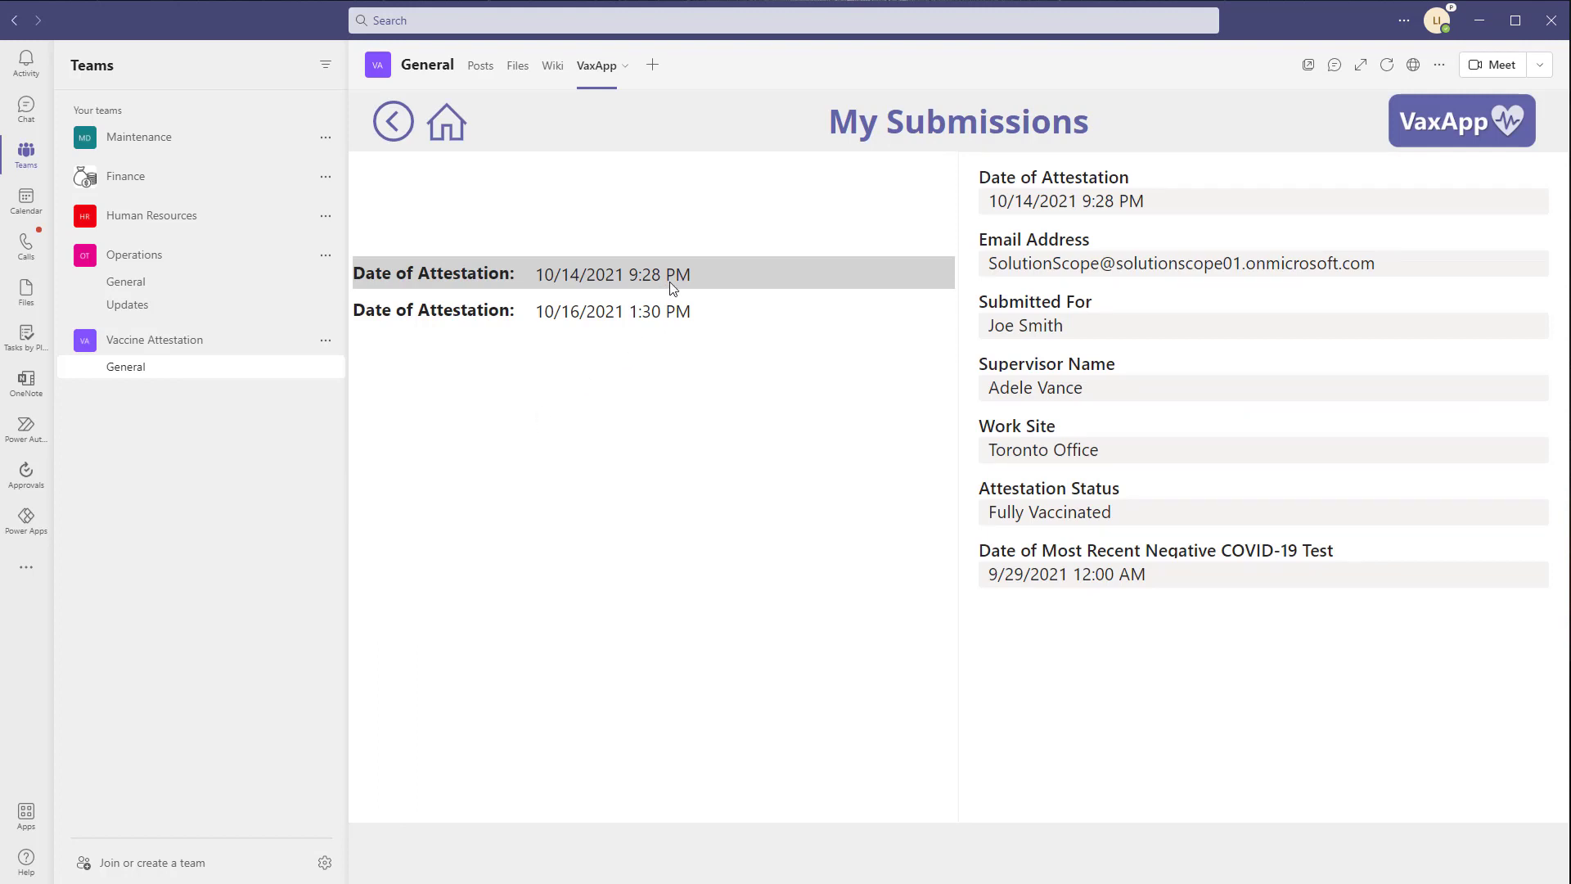
click(667, 312)
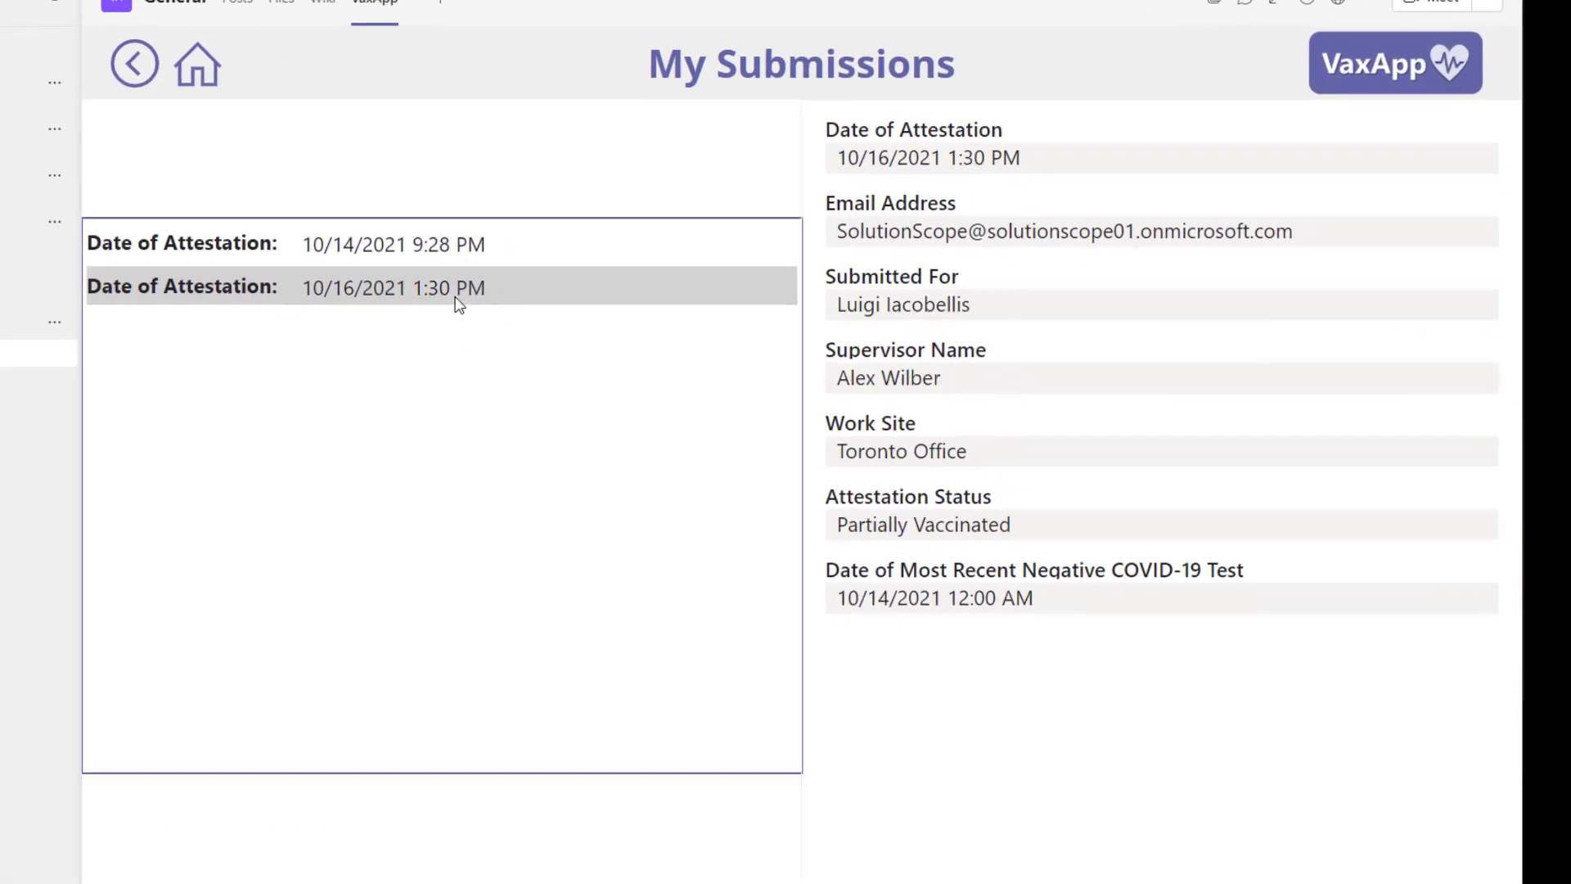
click(441, 248)
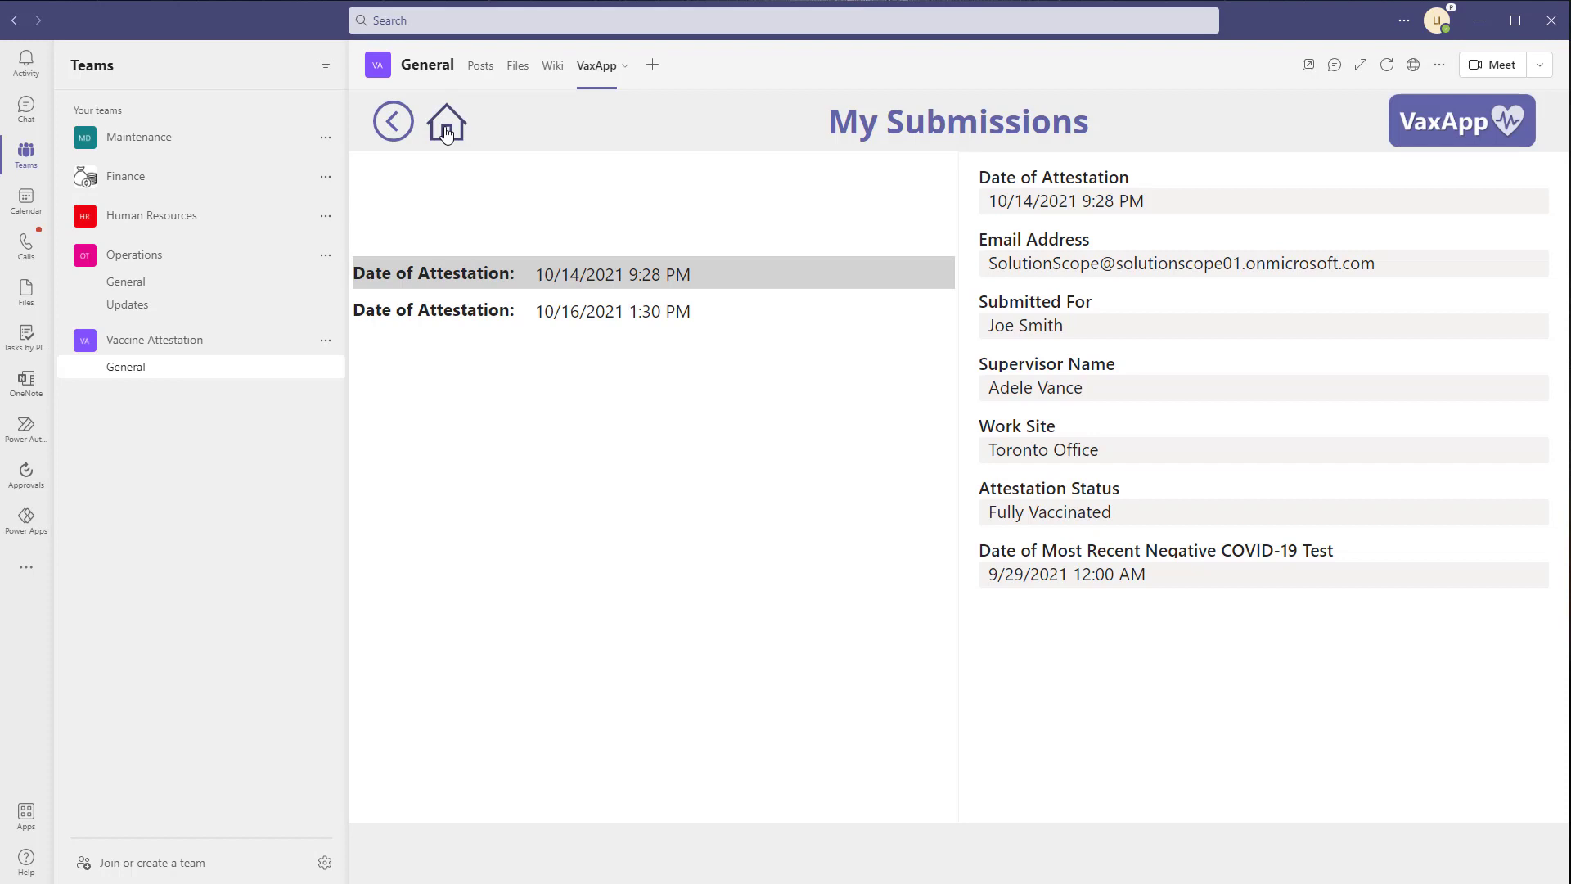
Open the useful links configuration in the VaxApp admin settings
click(446, 126)
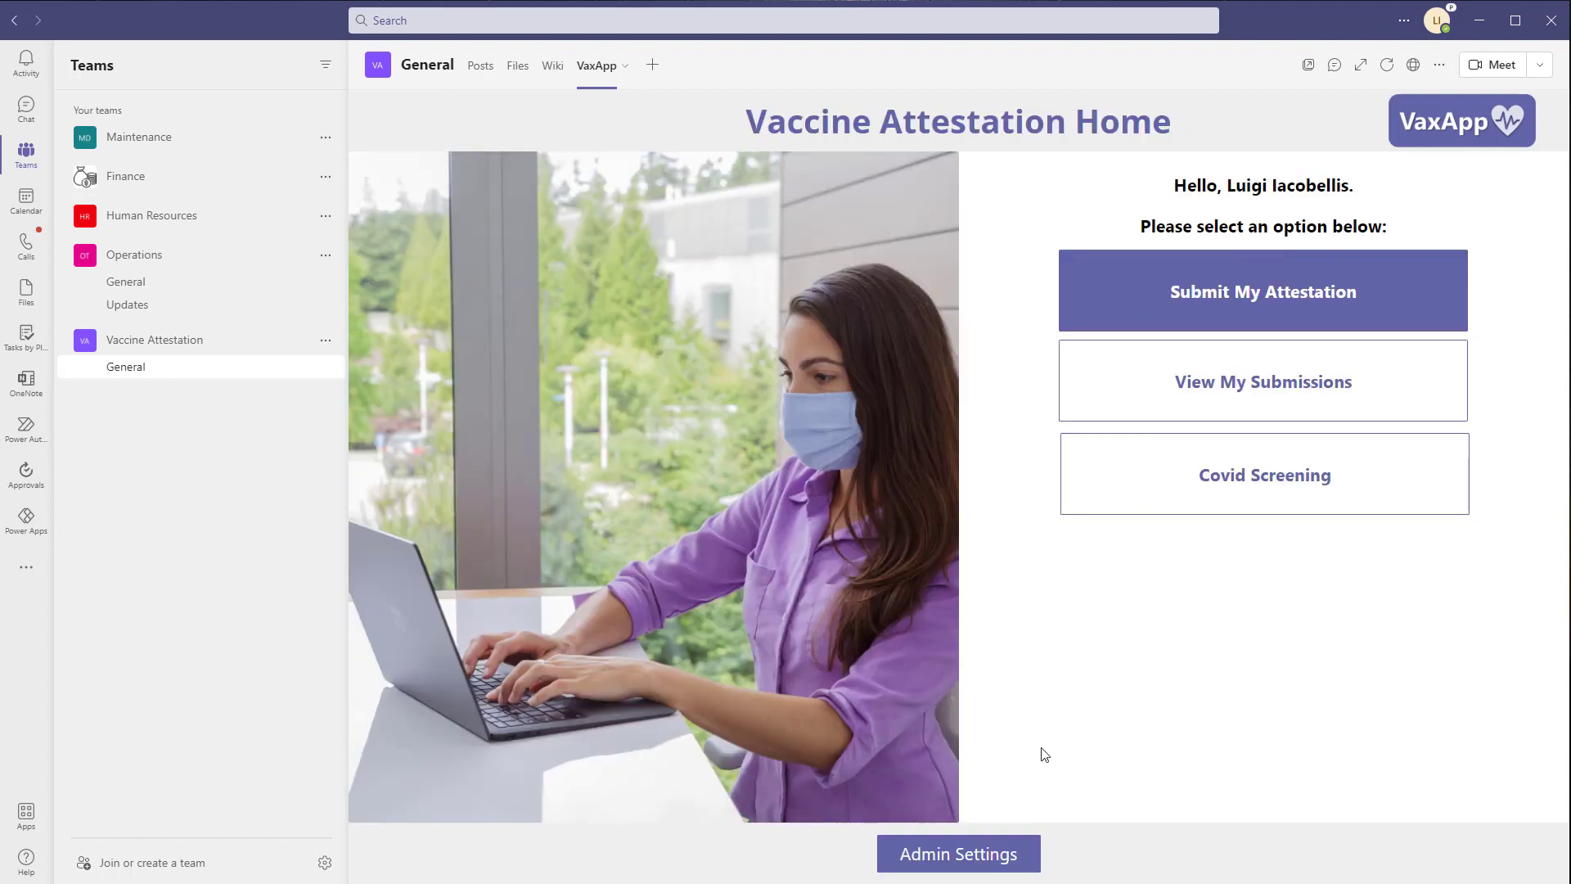
click(972, 868)
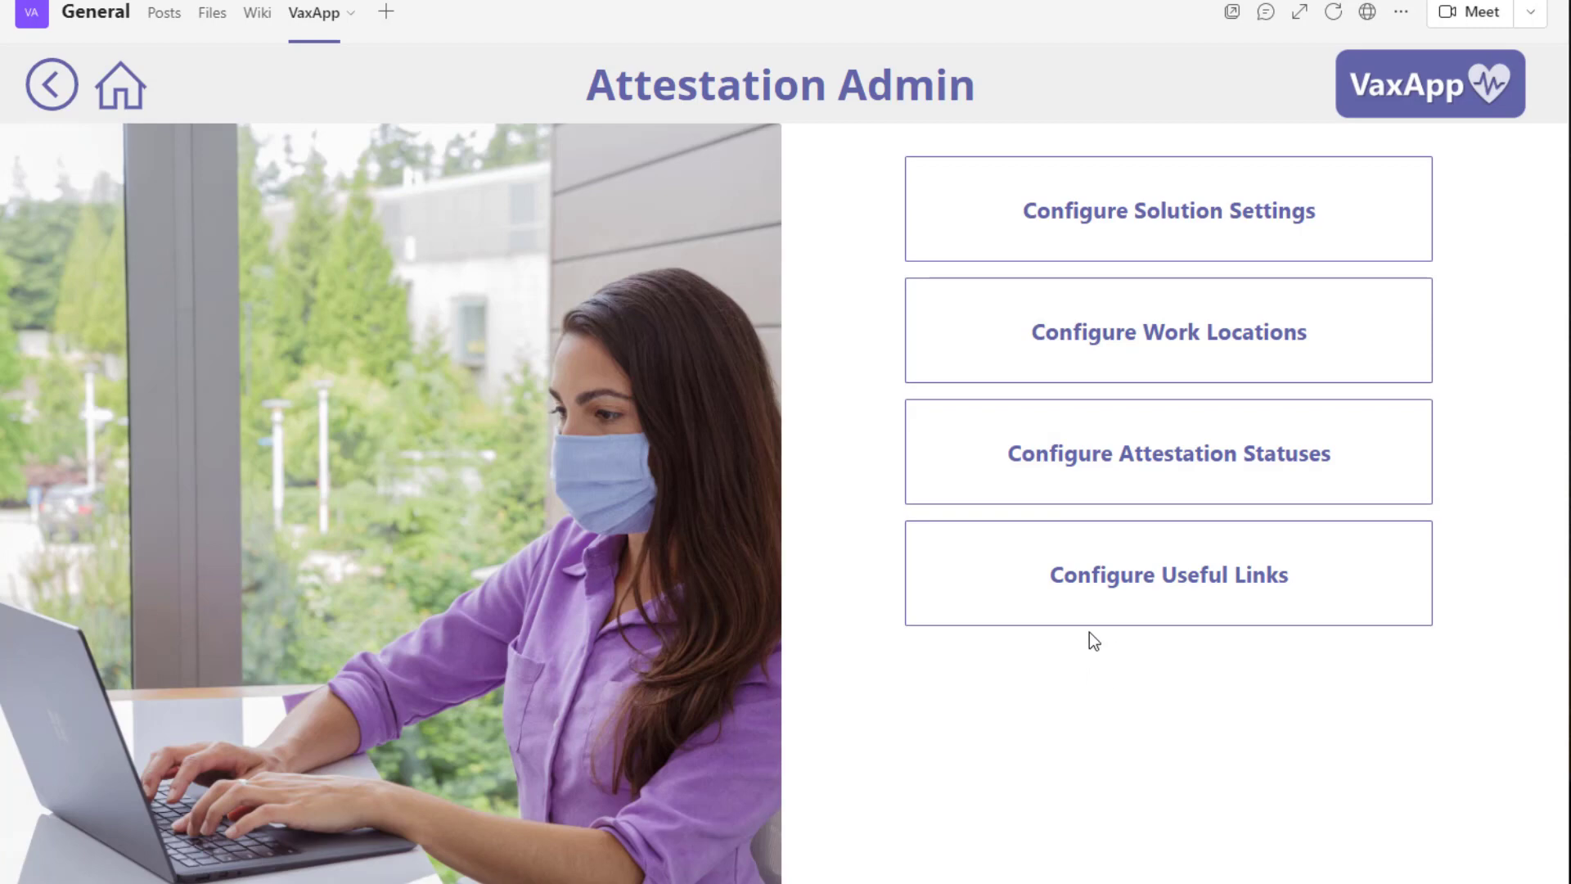
click(1029, 612)
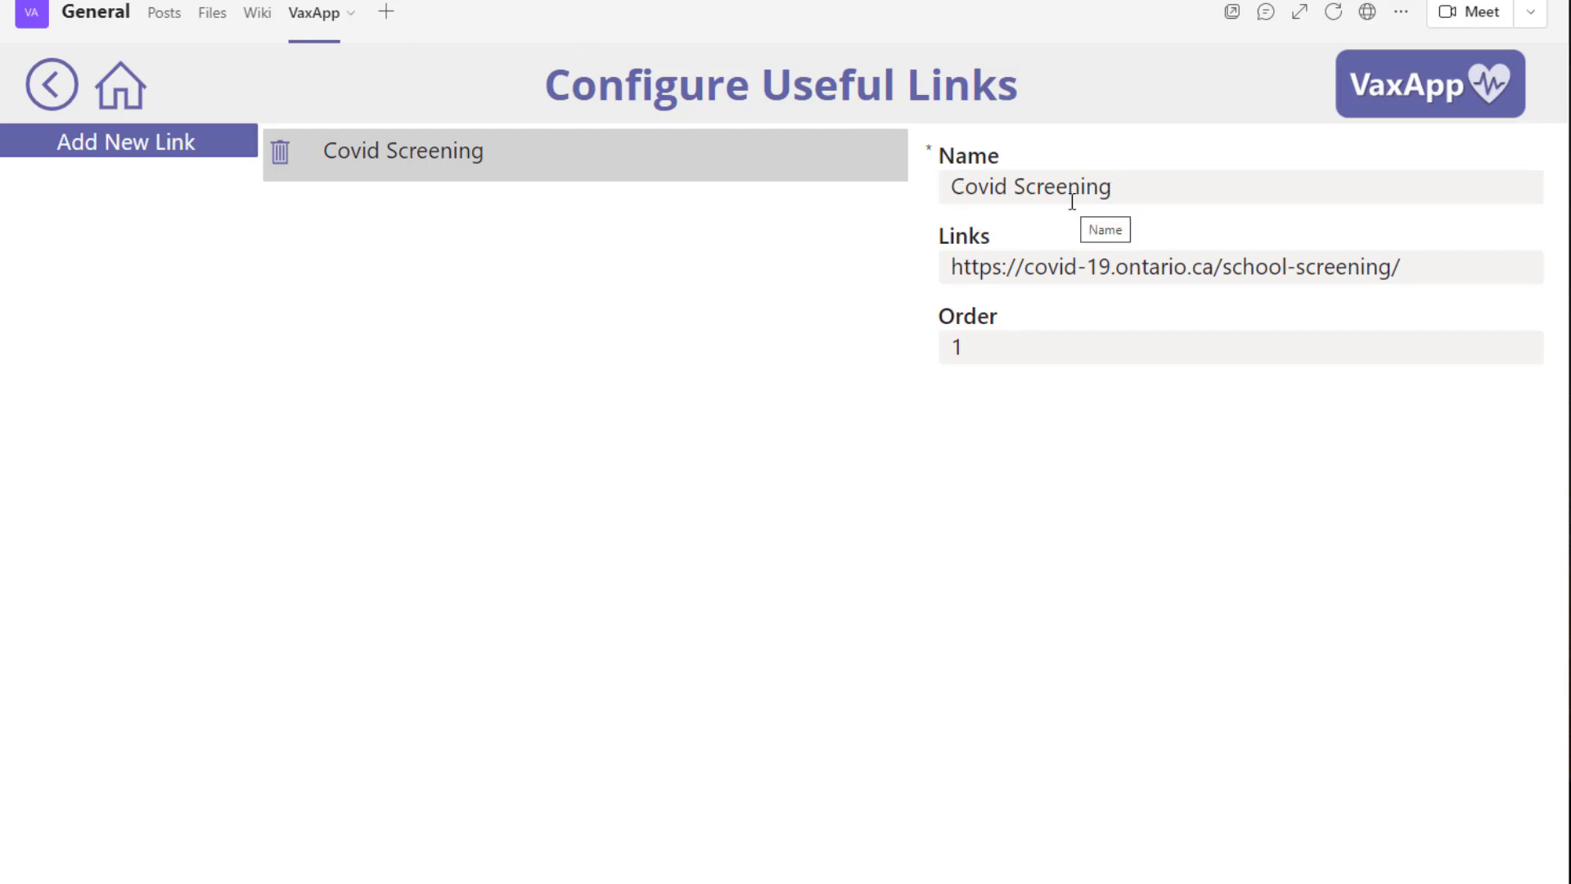
drag(1129, 186, 949, 190)
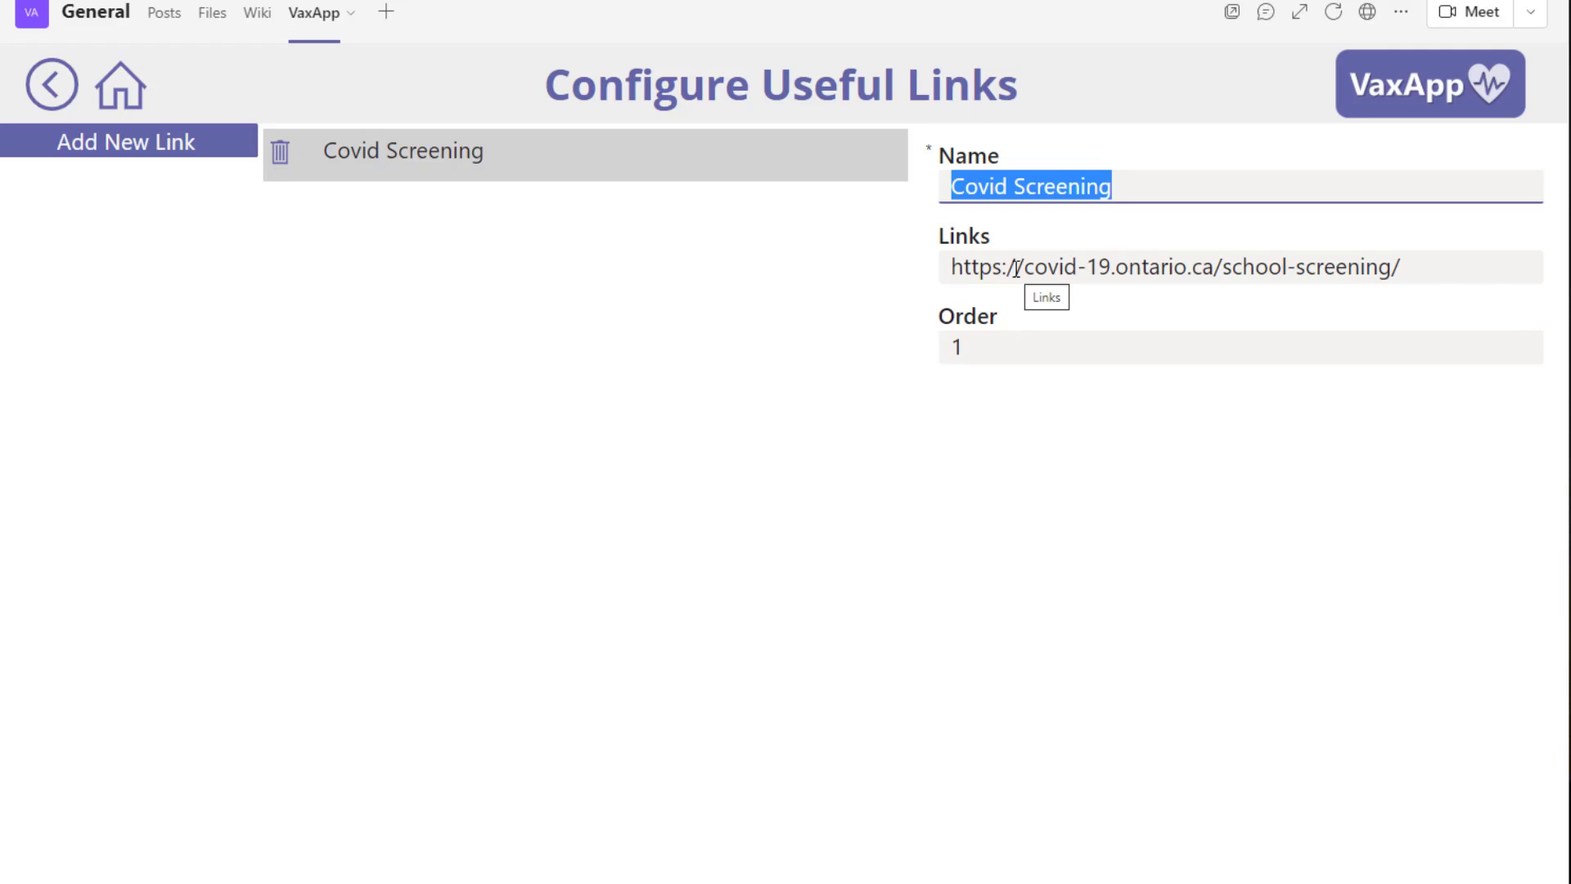
click(875, 494)
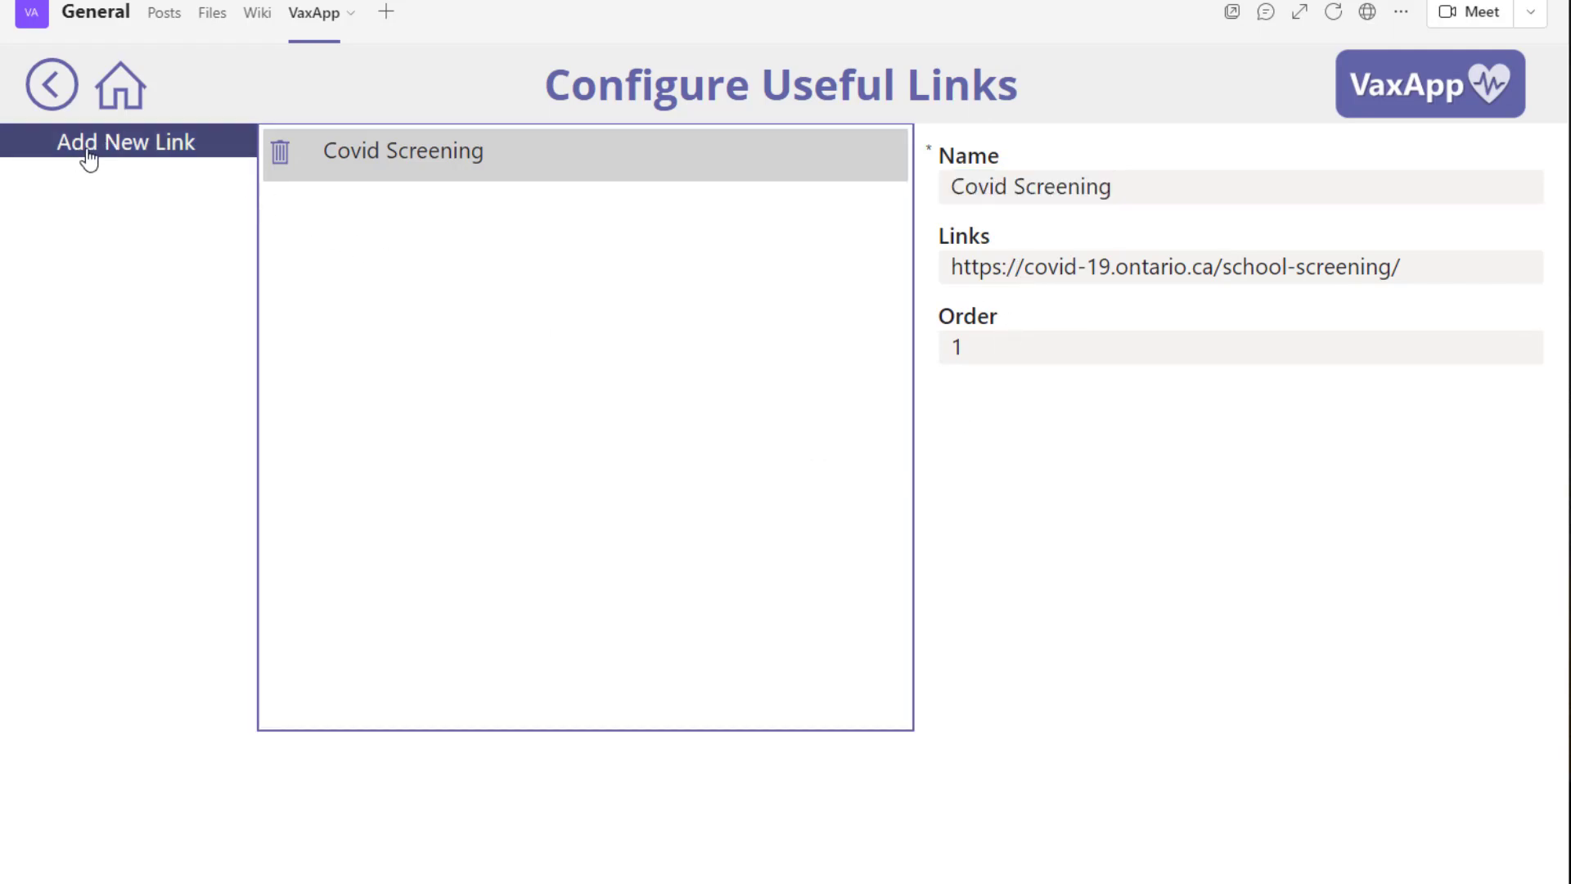
drag(1428, 267, 892, 264)
key(ctrl+c)
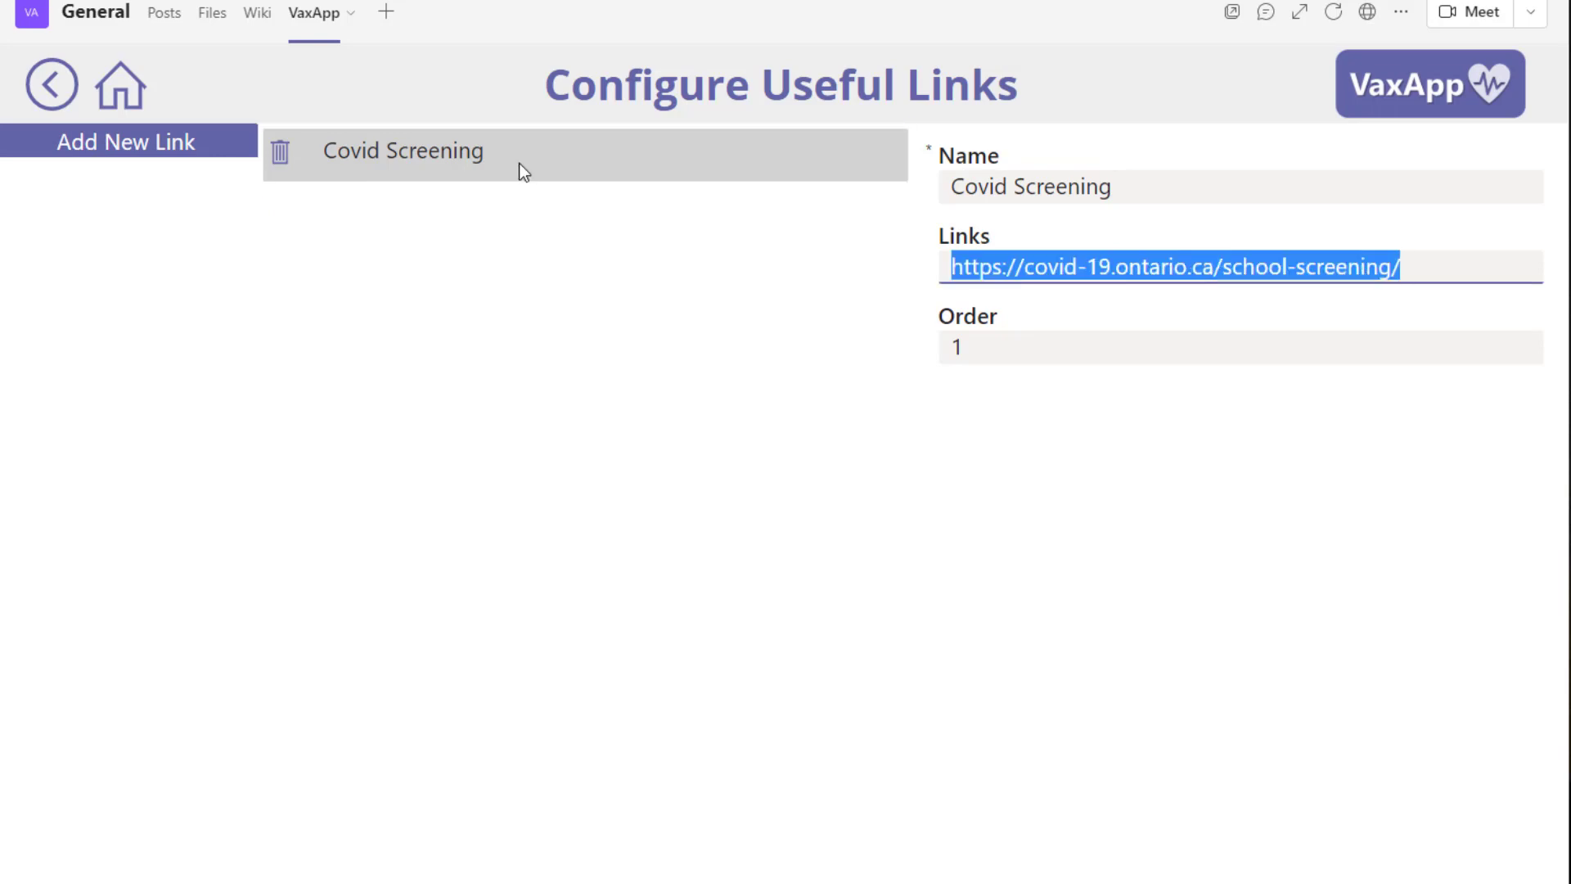
Add a useful link named Test Link with the copied web address and order 2, save it, and return to the home page
click(144, 155)
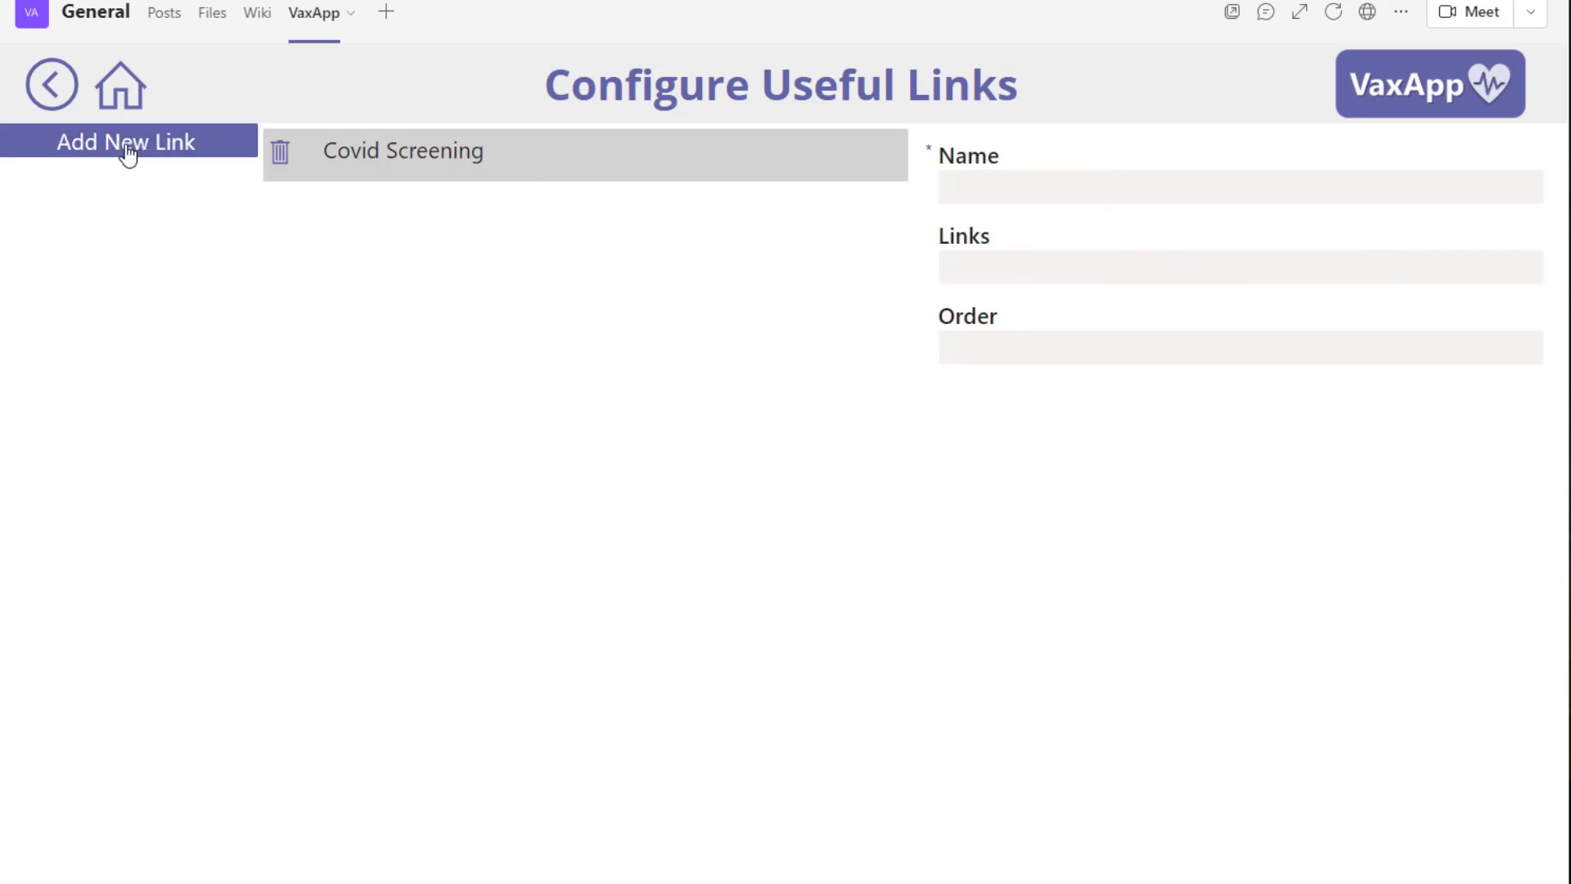
click(1024, 184)
text(Test Link)
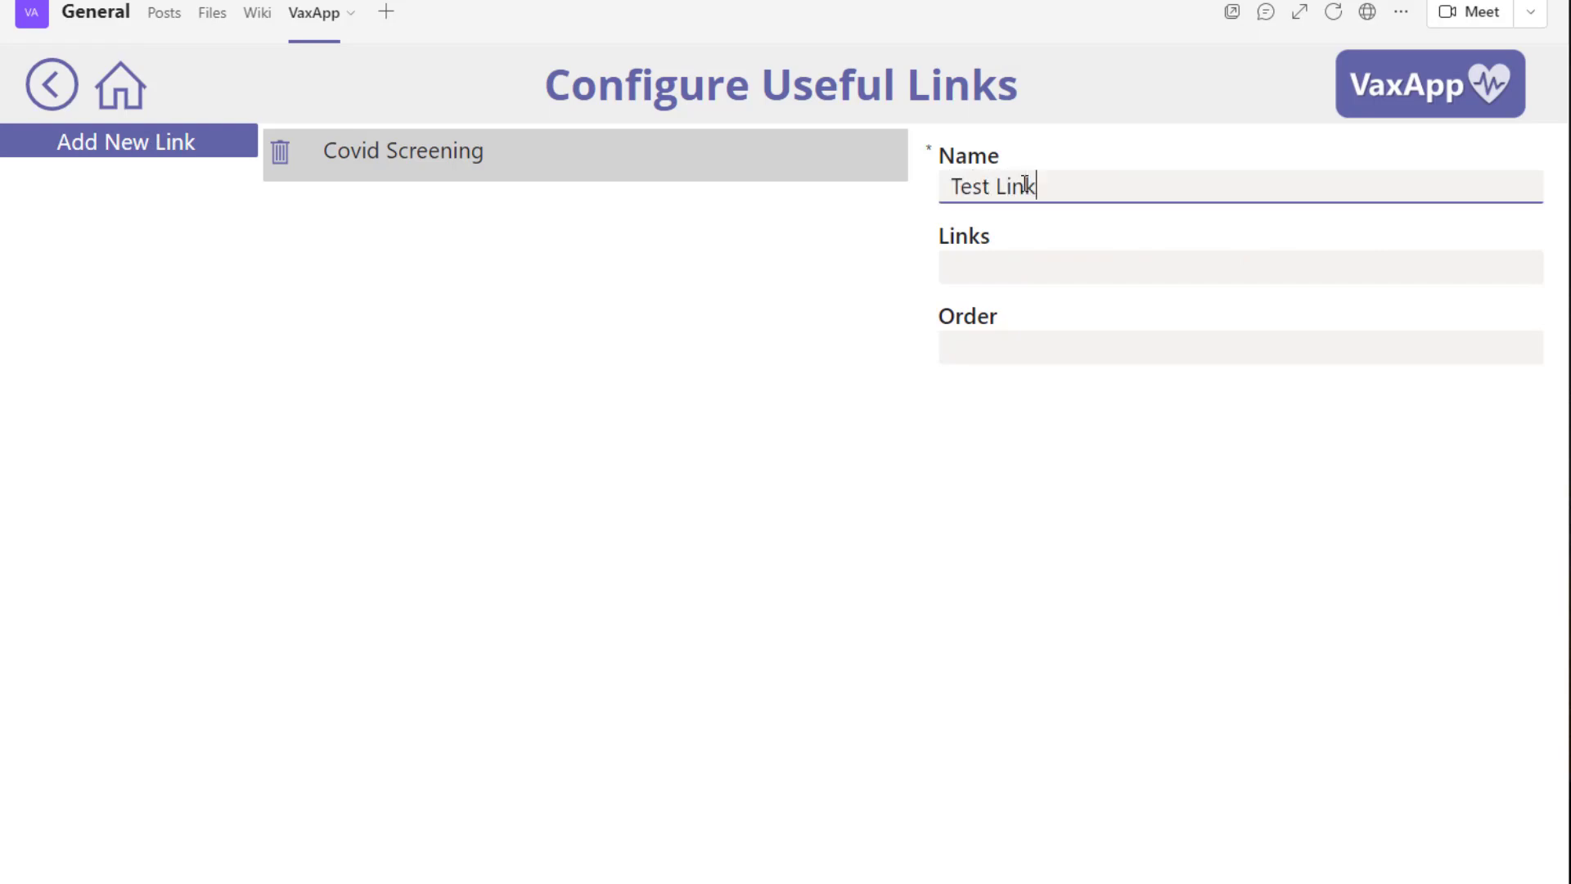
click(1012, 265)
key(ctrl+v)
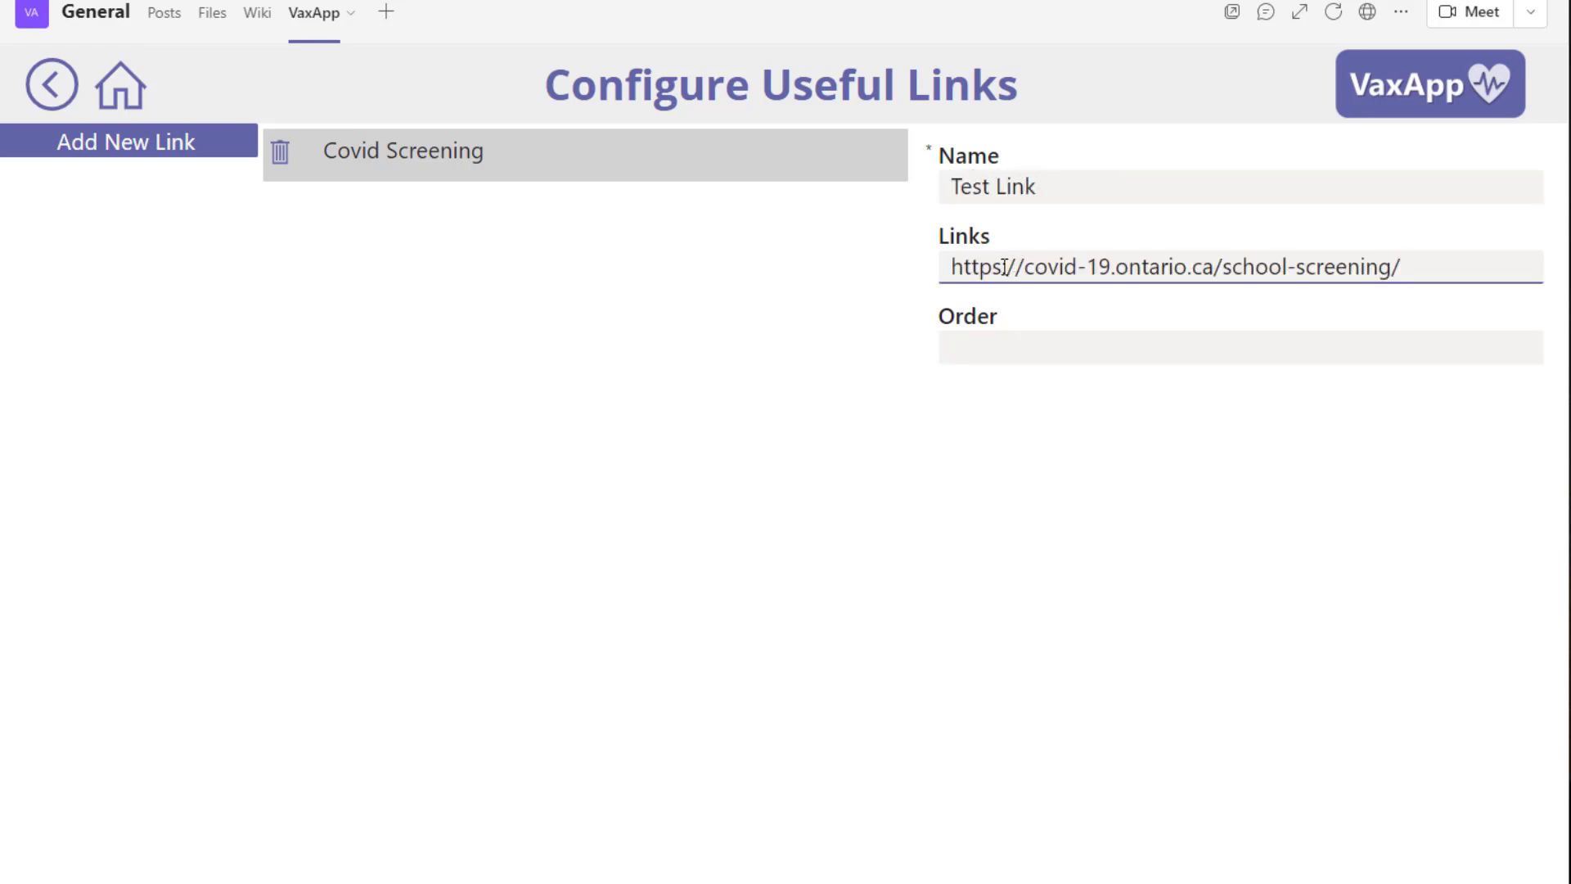
click(989, 343)
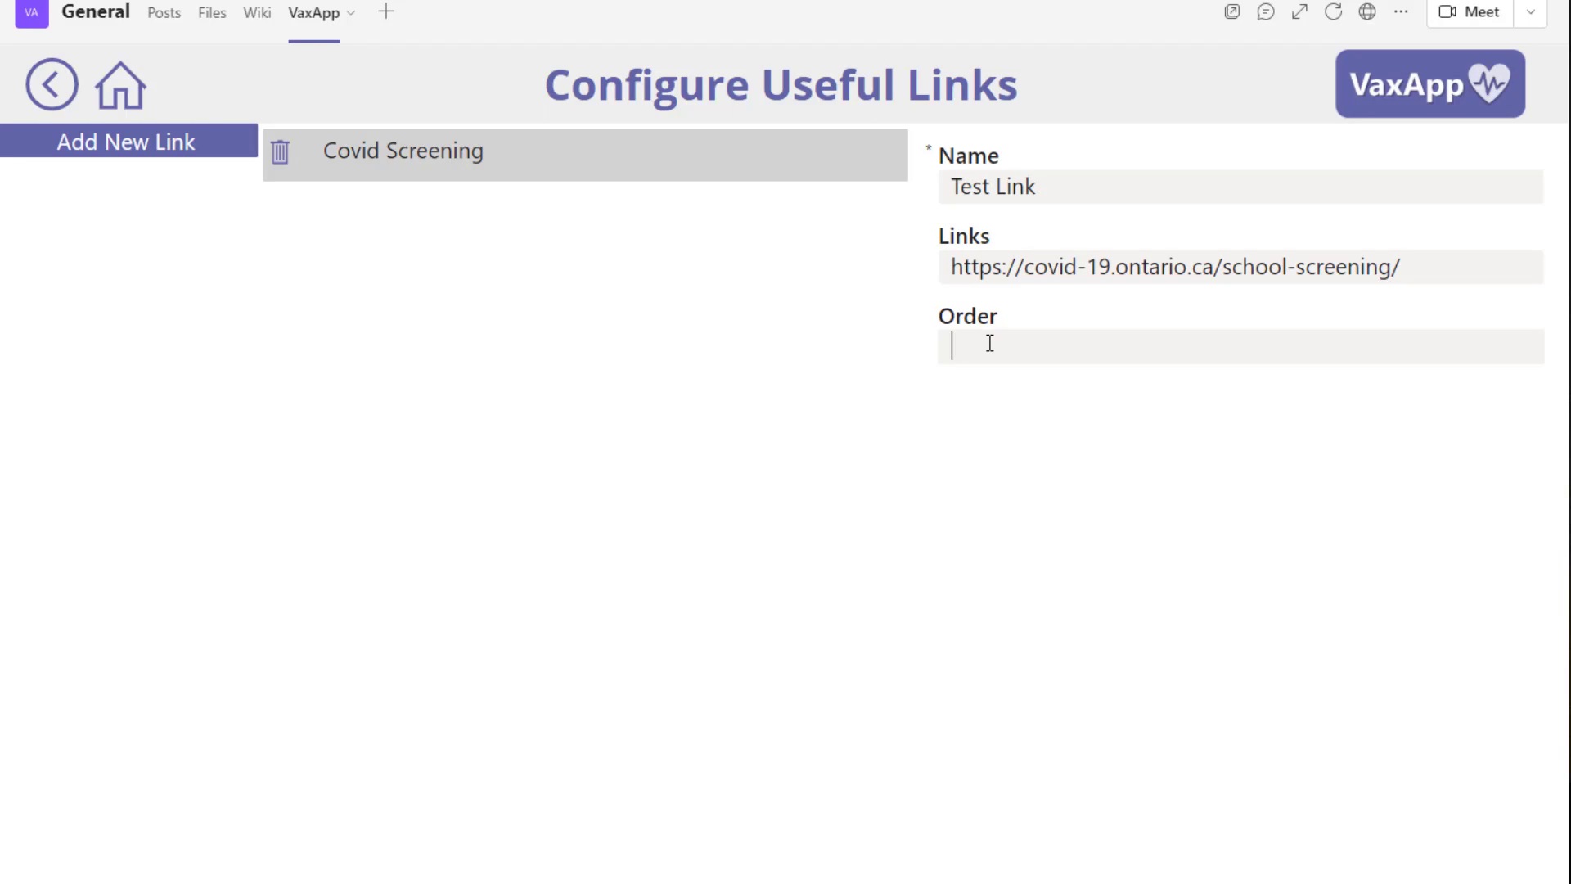
text(2)
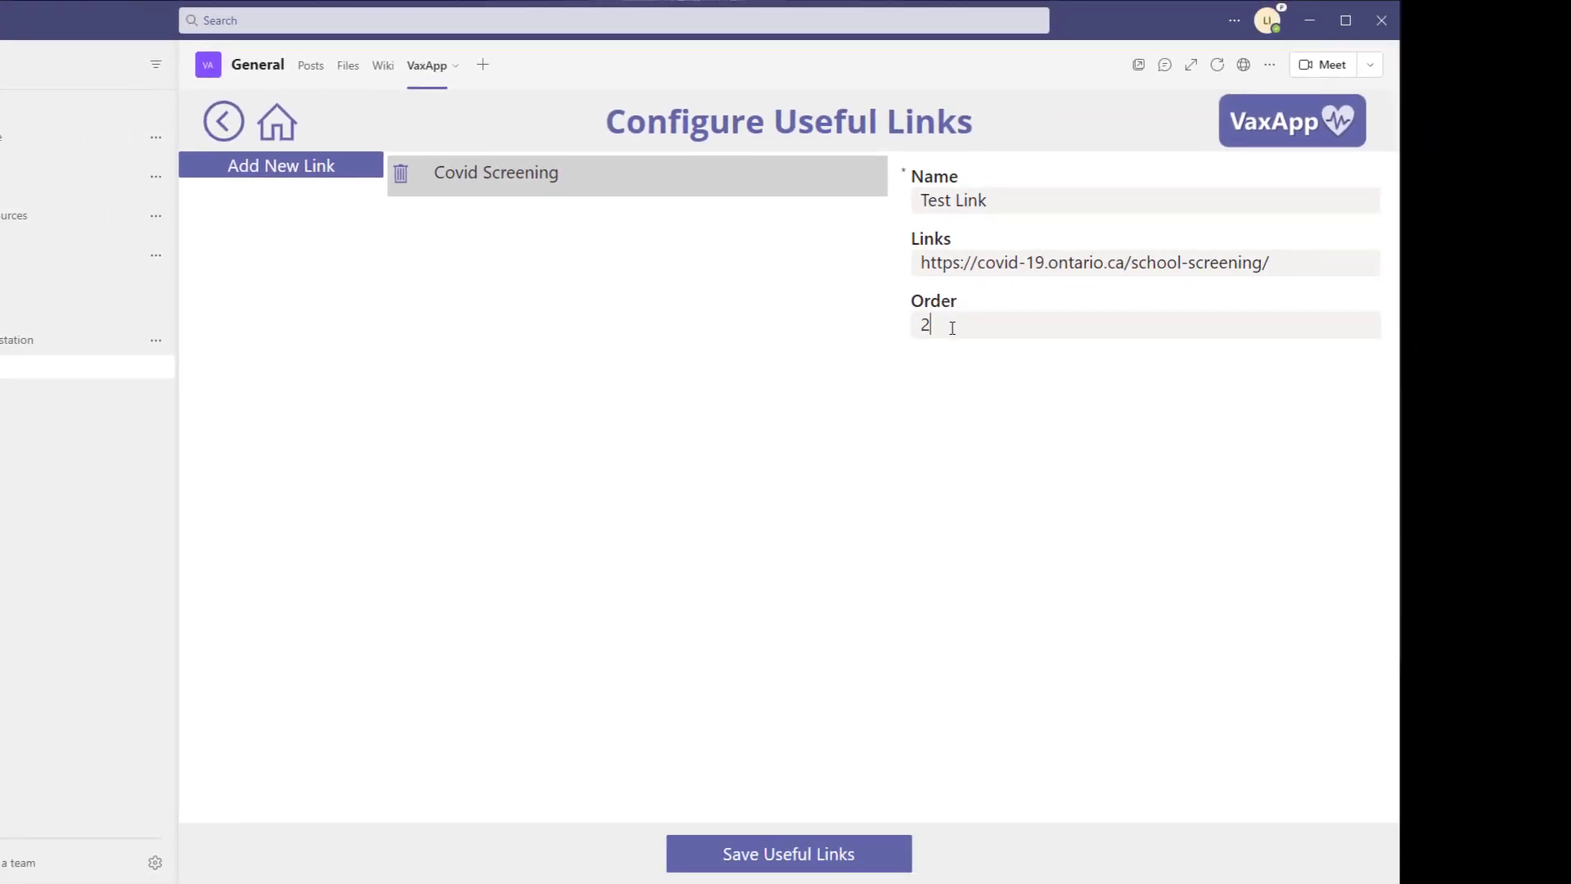
click(770, 861)
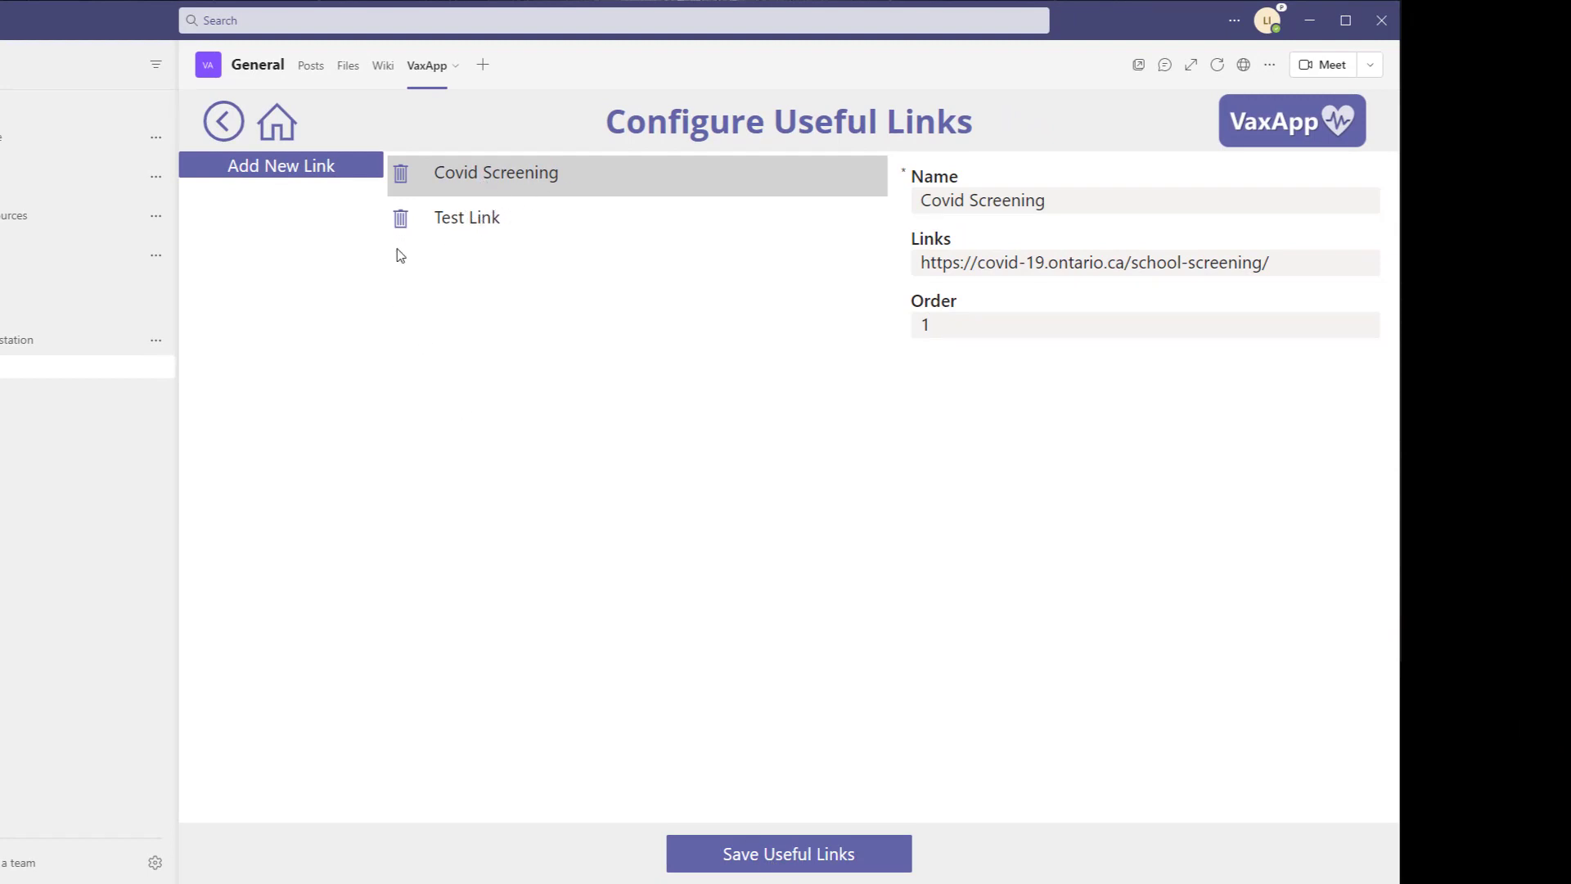
click(277, 127)
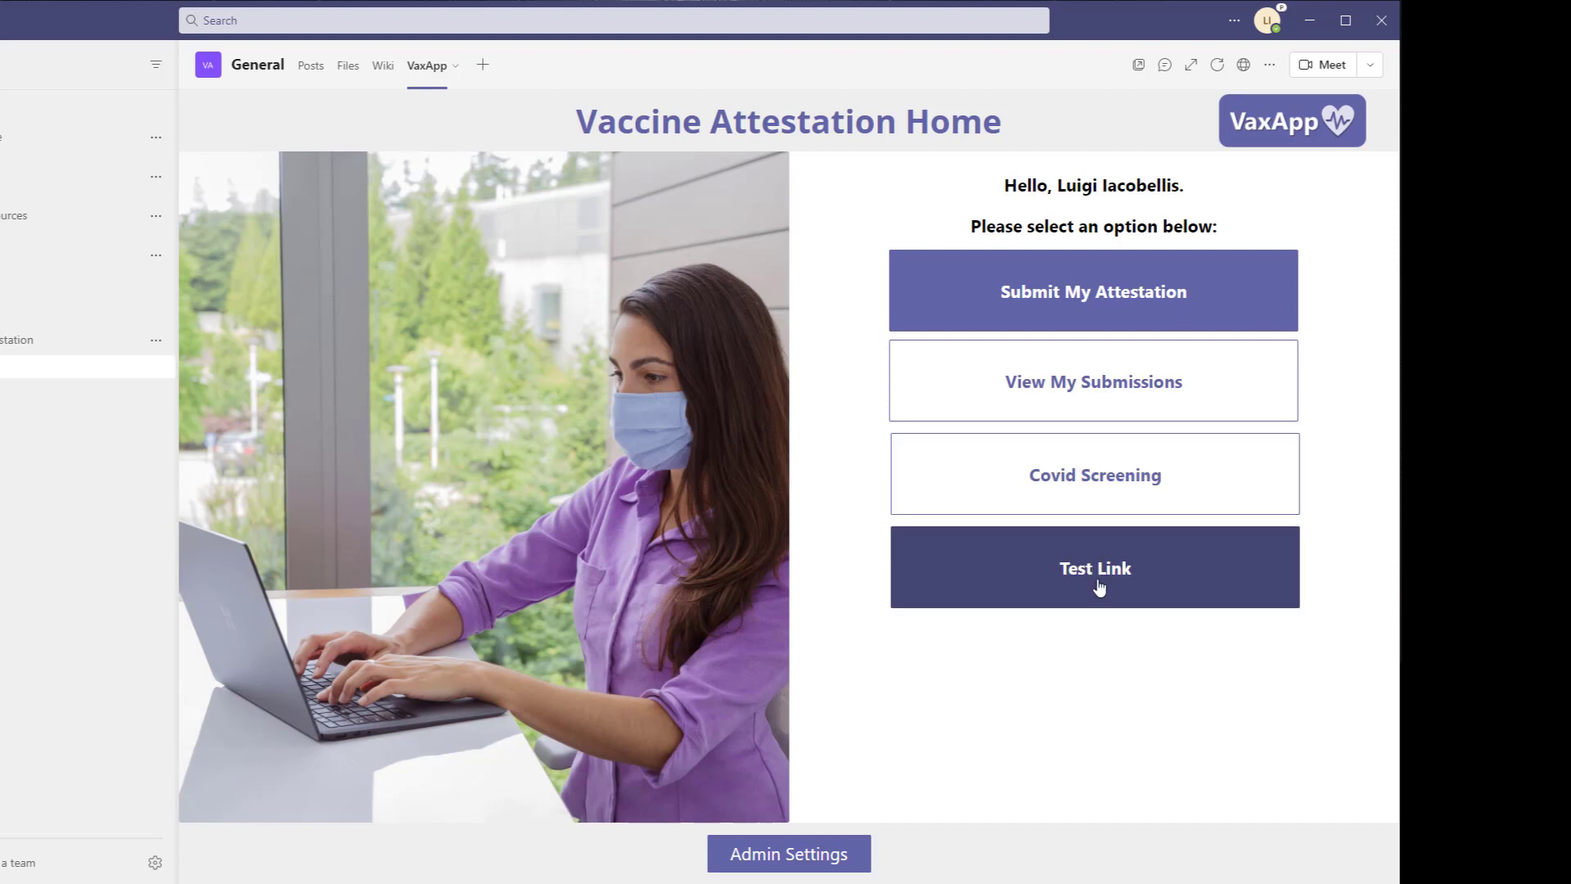
Examine the attestation status choices and the blank entry form for a new status in the admin settings
click(806, 856)
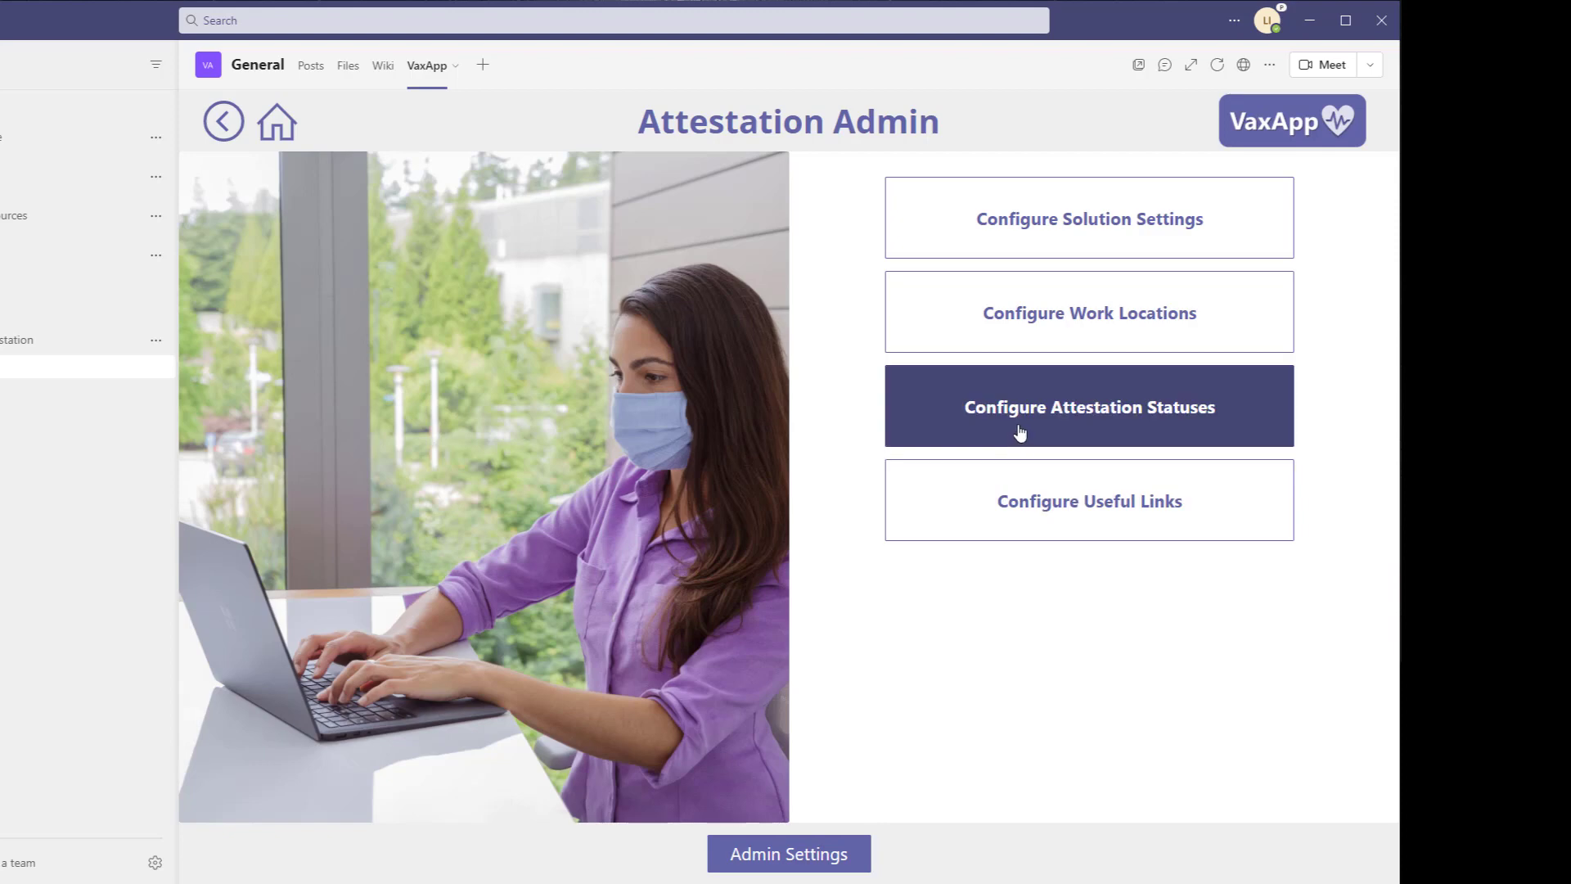
click(1183, 434)
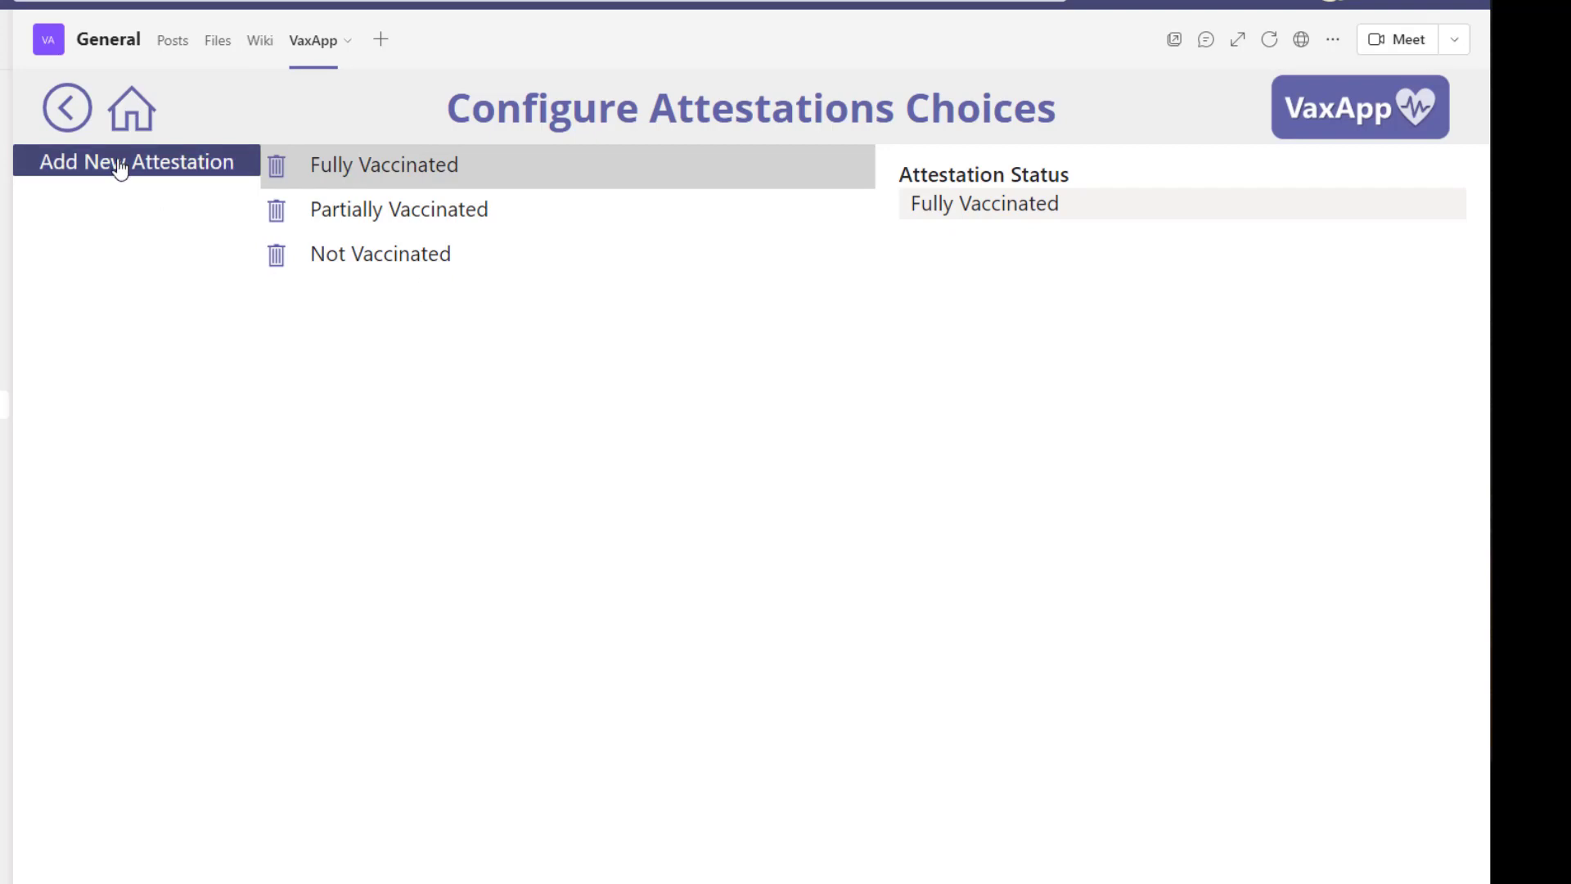
click(66, 173)
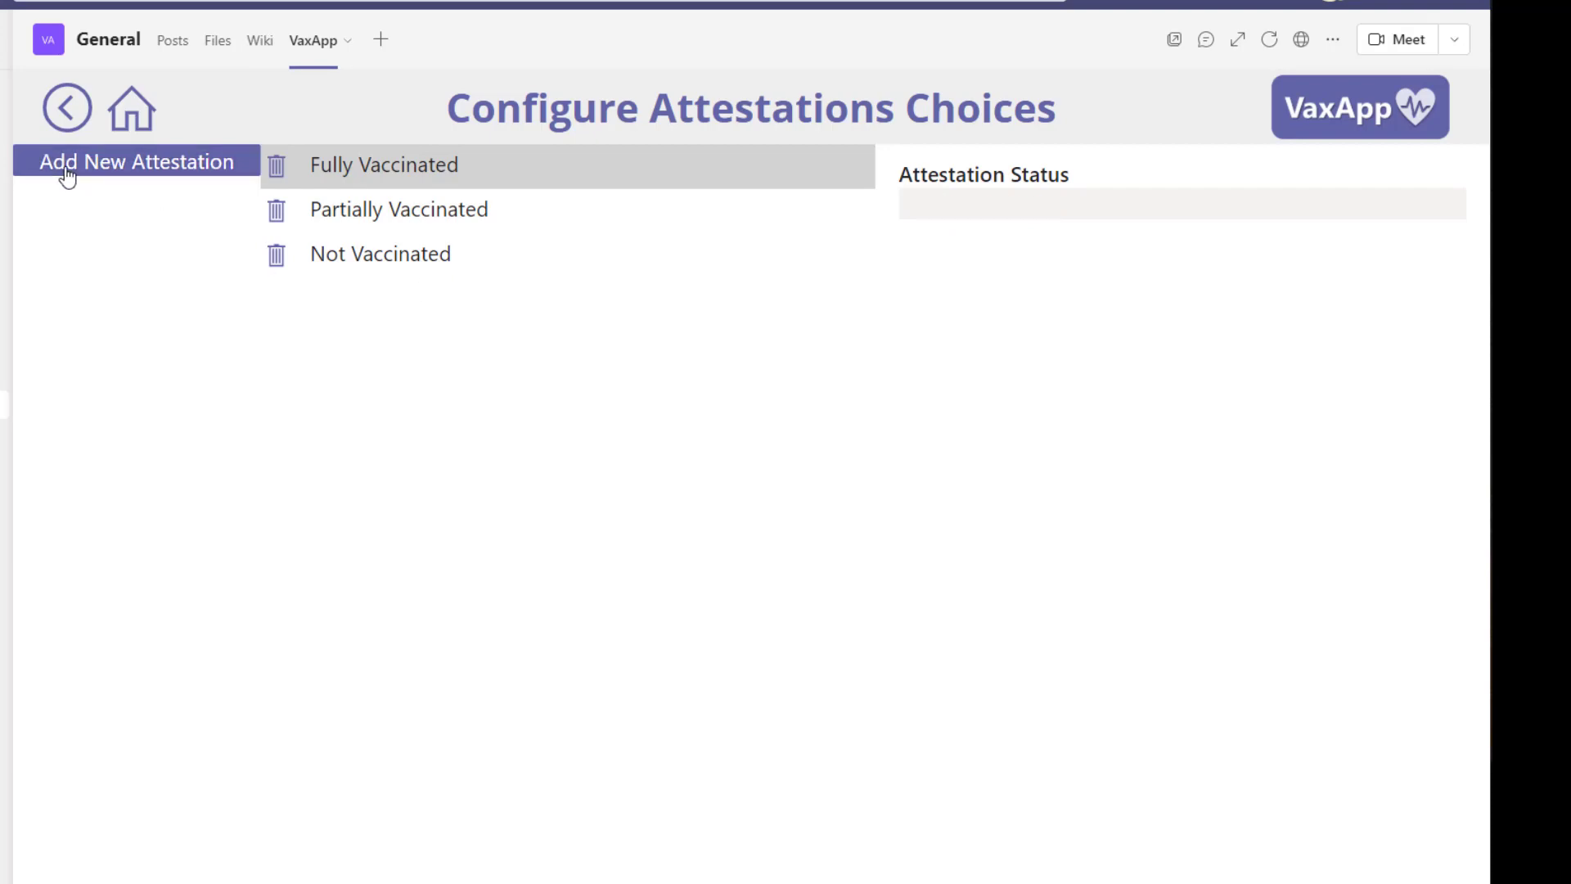
click(1035, 203)
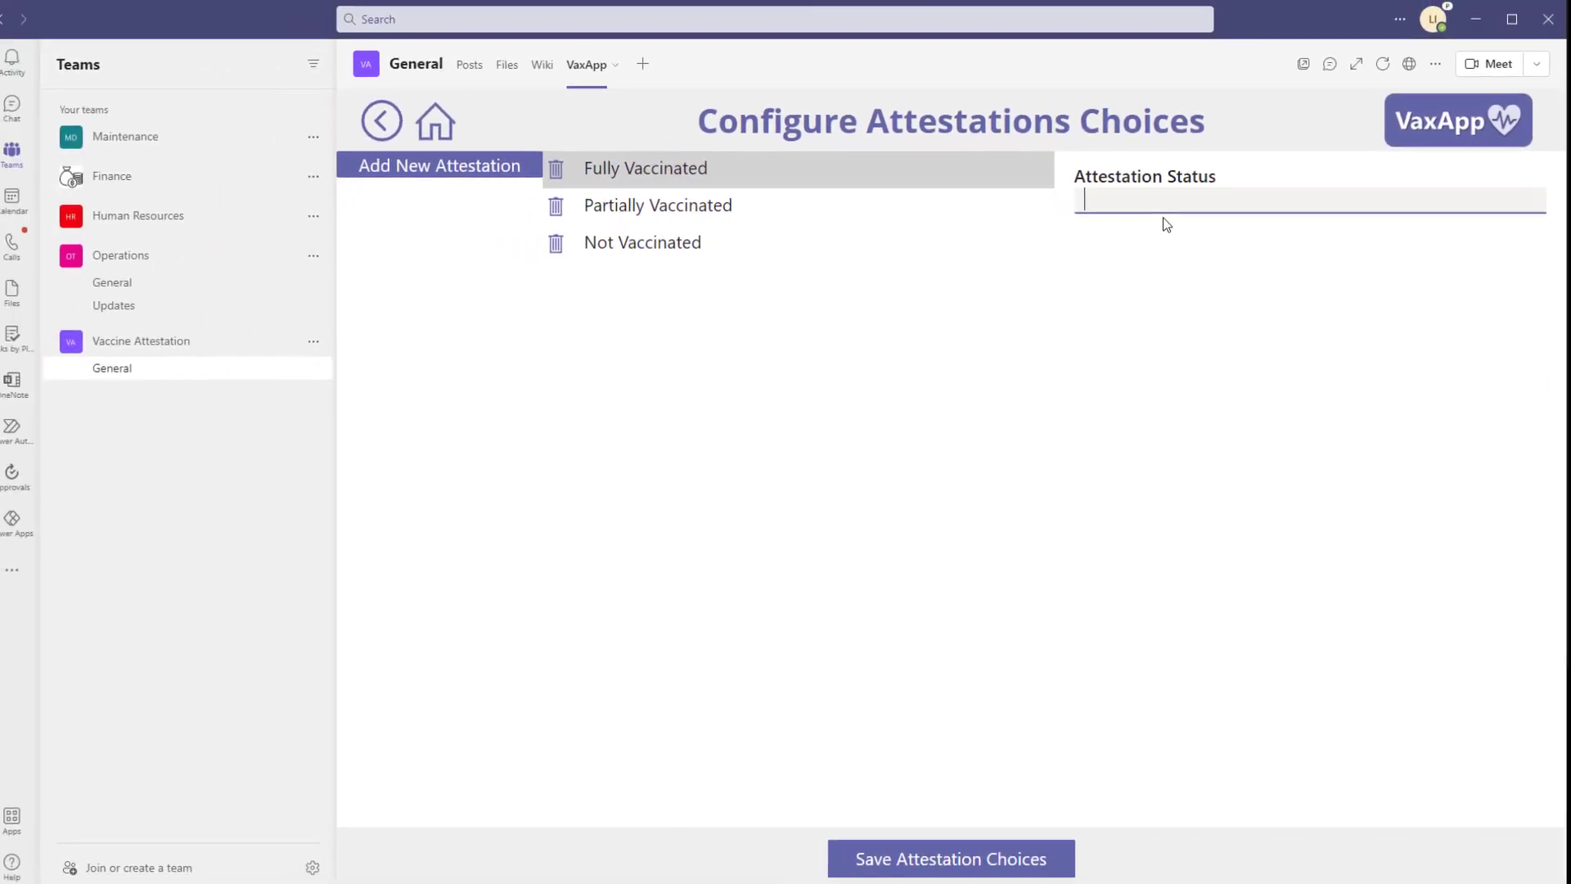
click(795, 303)
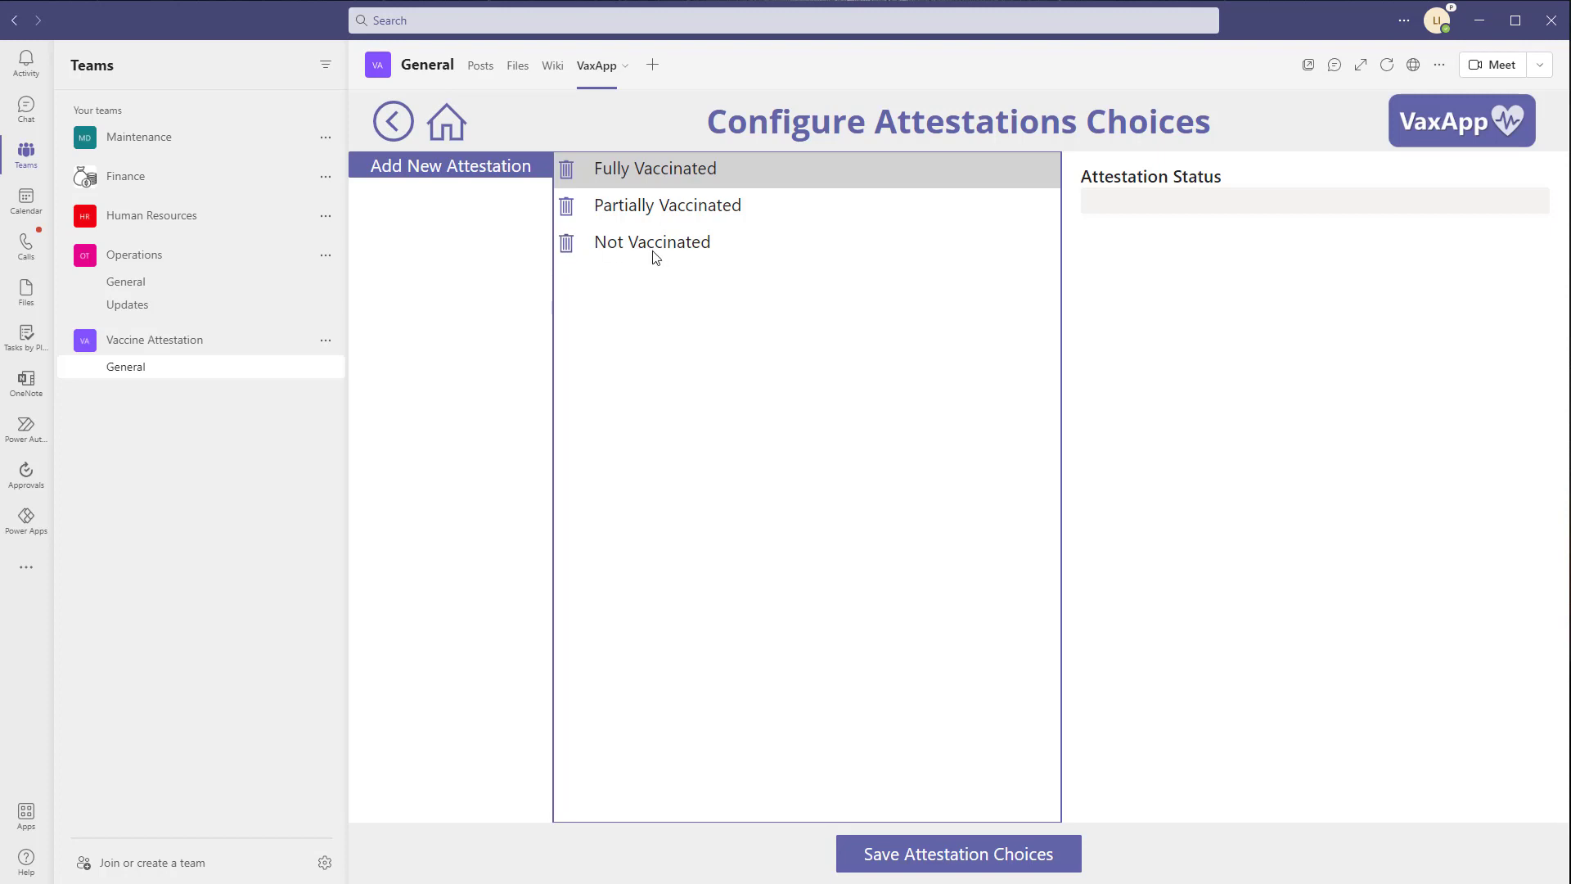
click(390, 125)
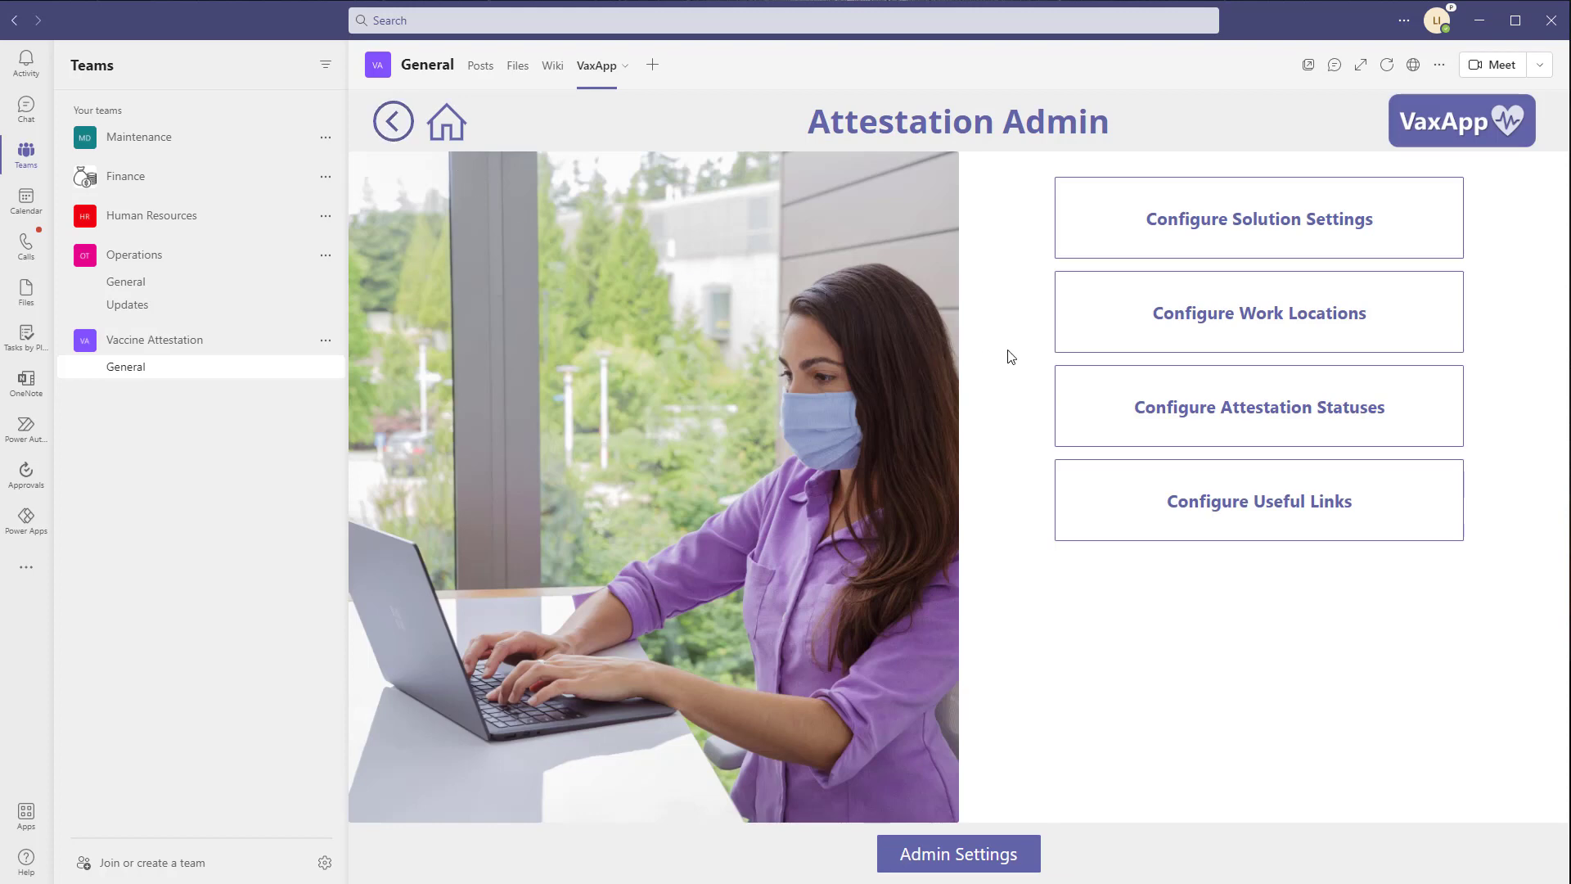
Review the work location choices, including the New York Office details and the blank form for a new location
click(1185, 347)
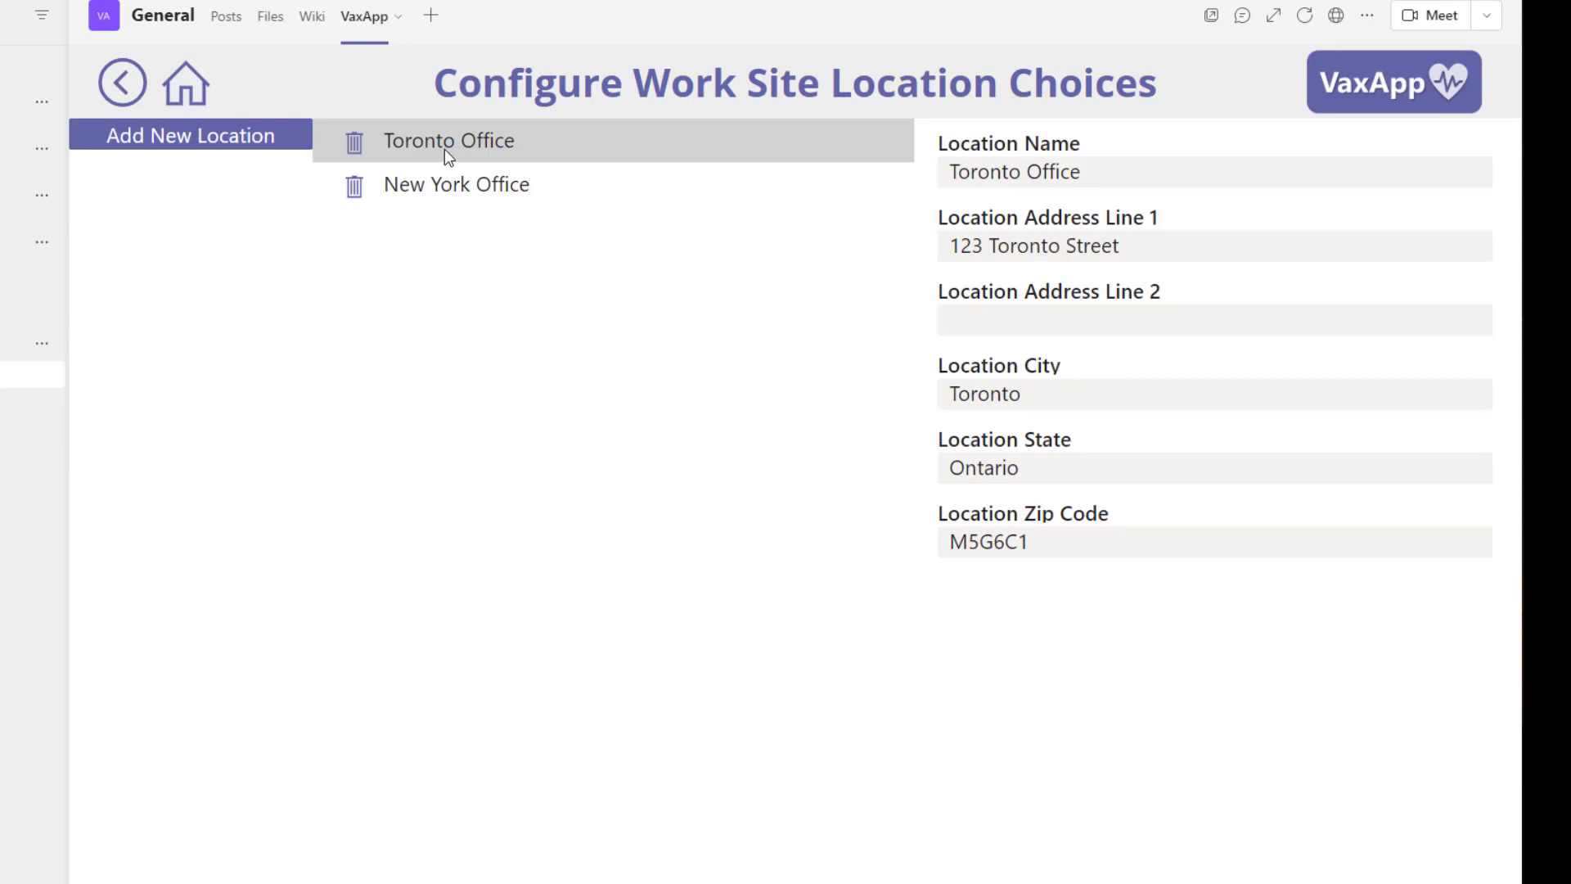
click(493, 183)
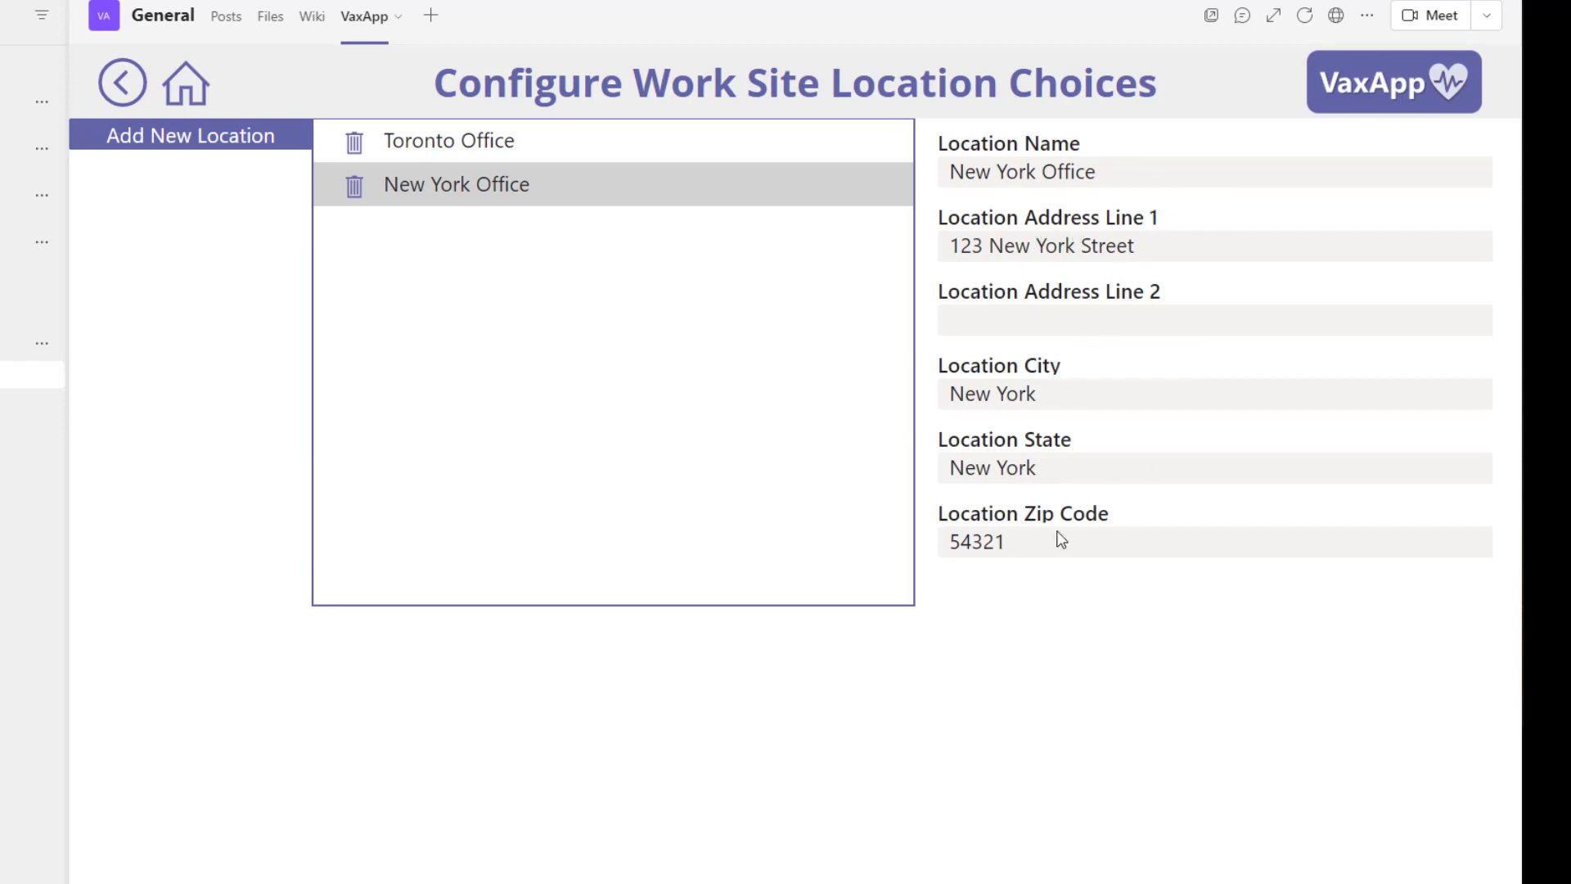
click(165, 146)
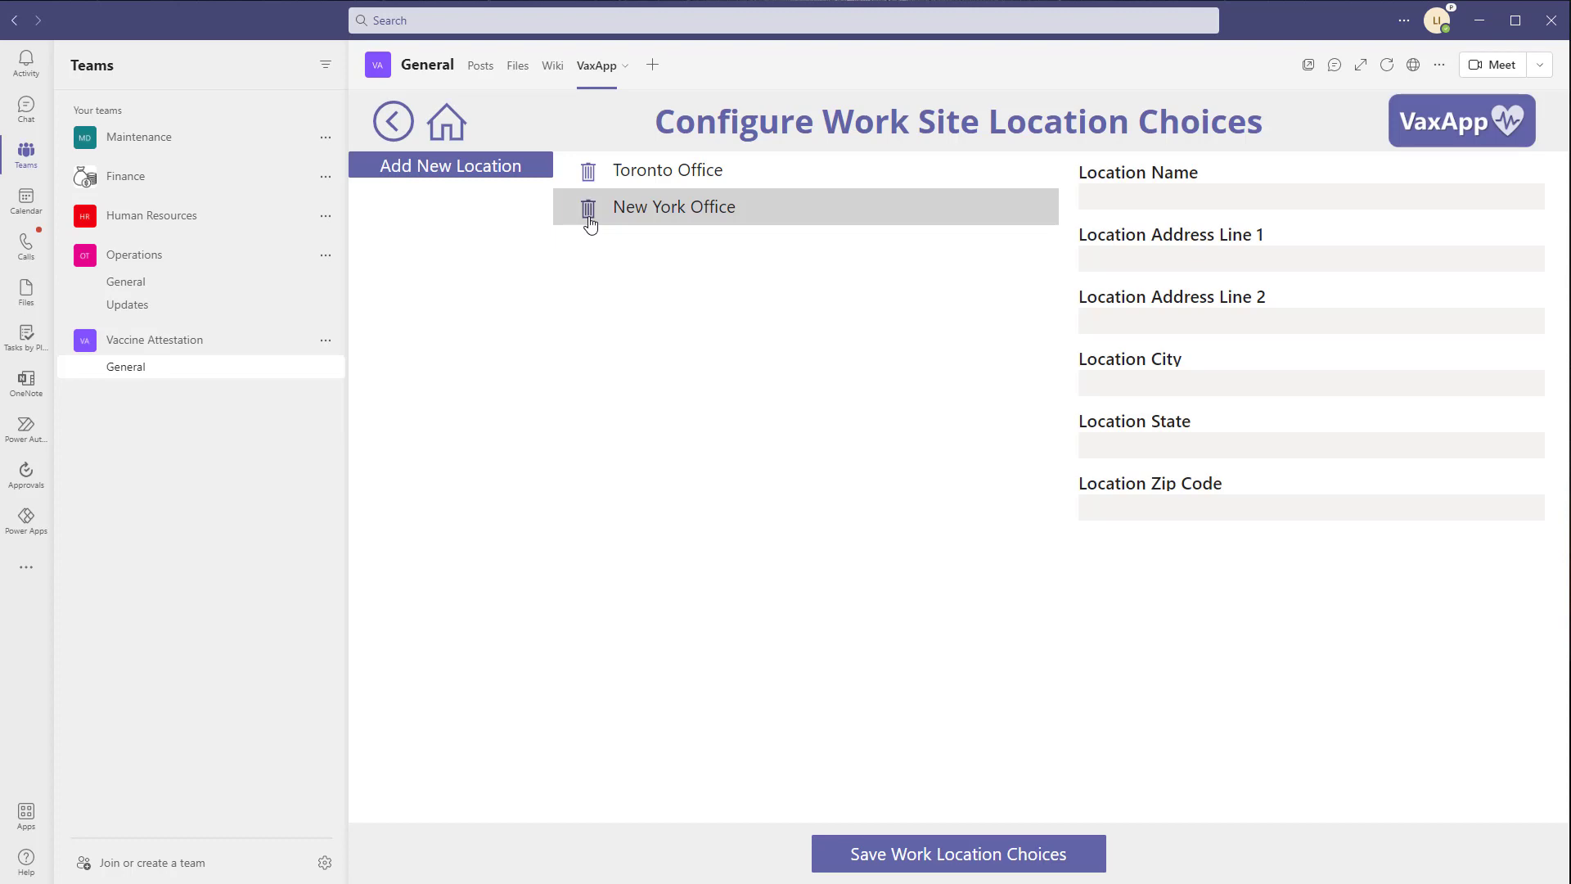
click(393, 122)
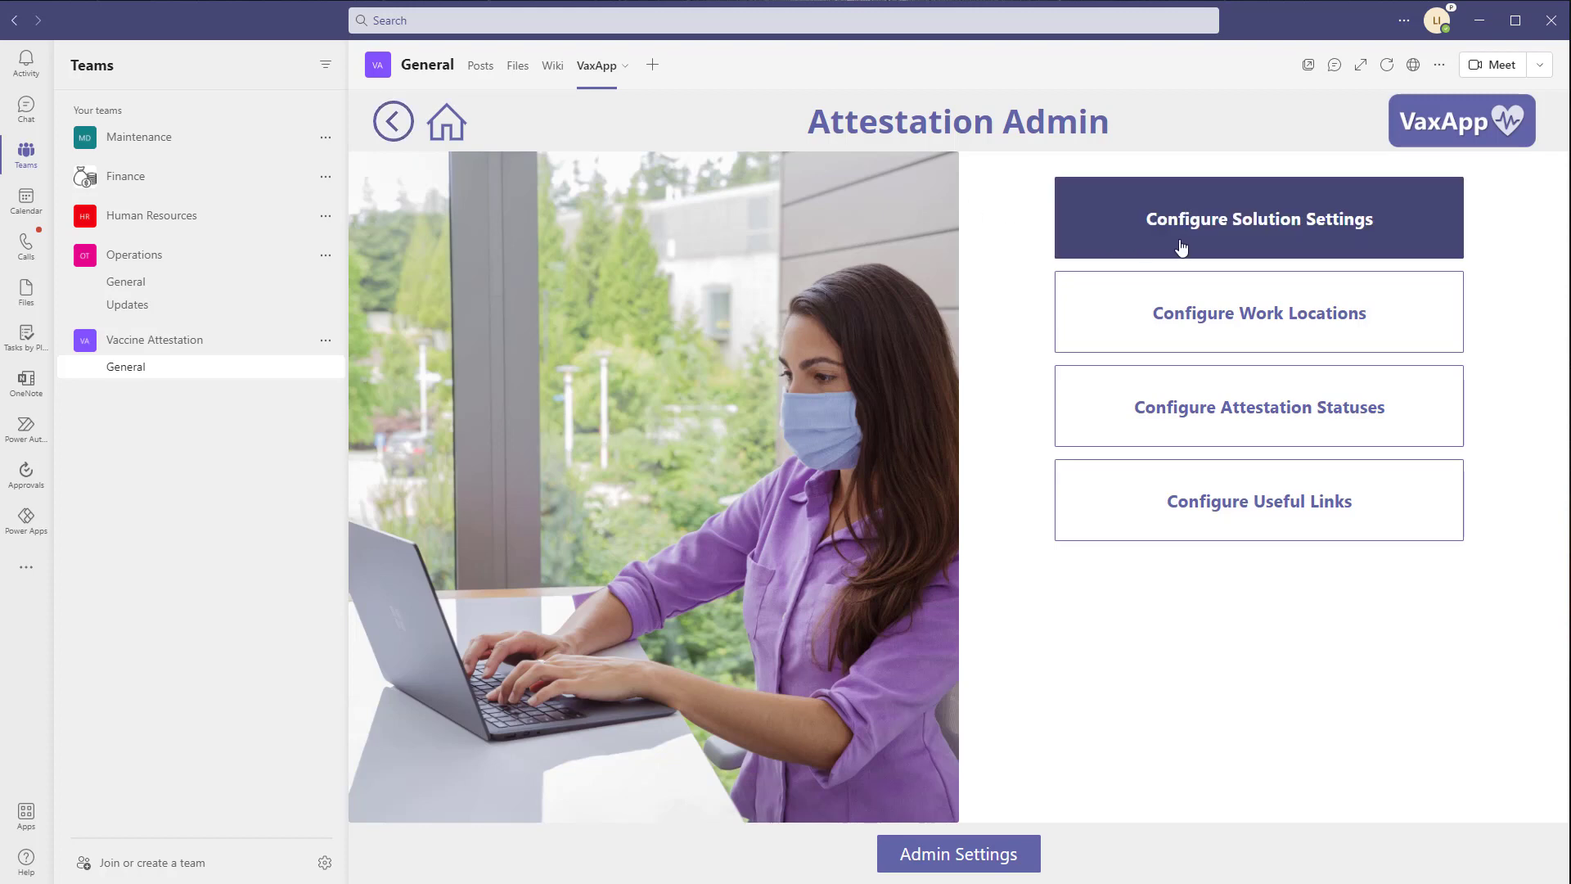
Examine the attestation message, certification acknowledgement, certification label and privacy statement in the solution settings
click(1266, 246)
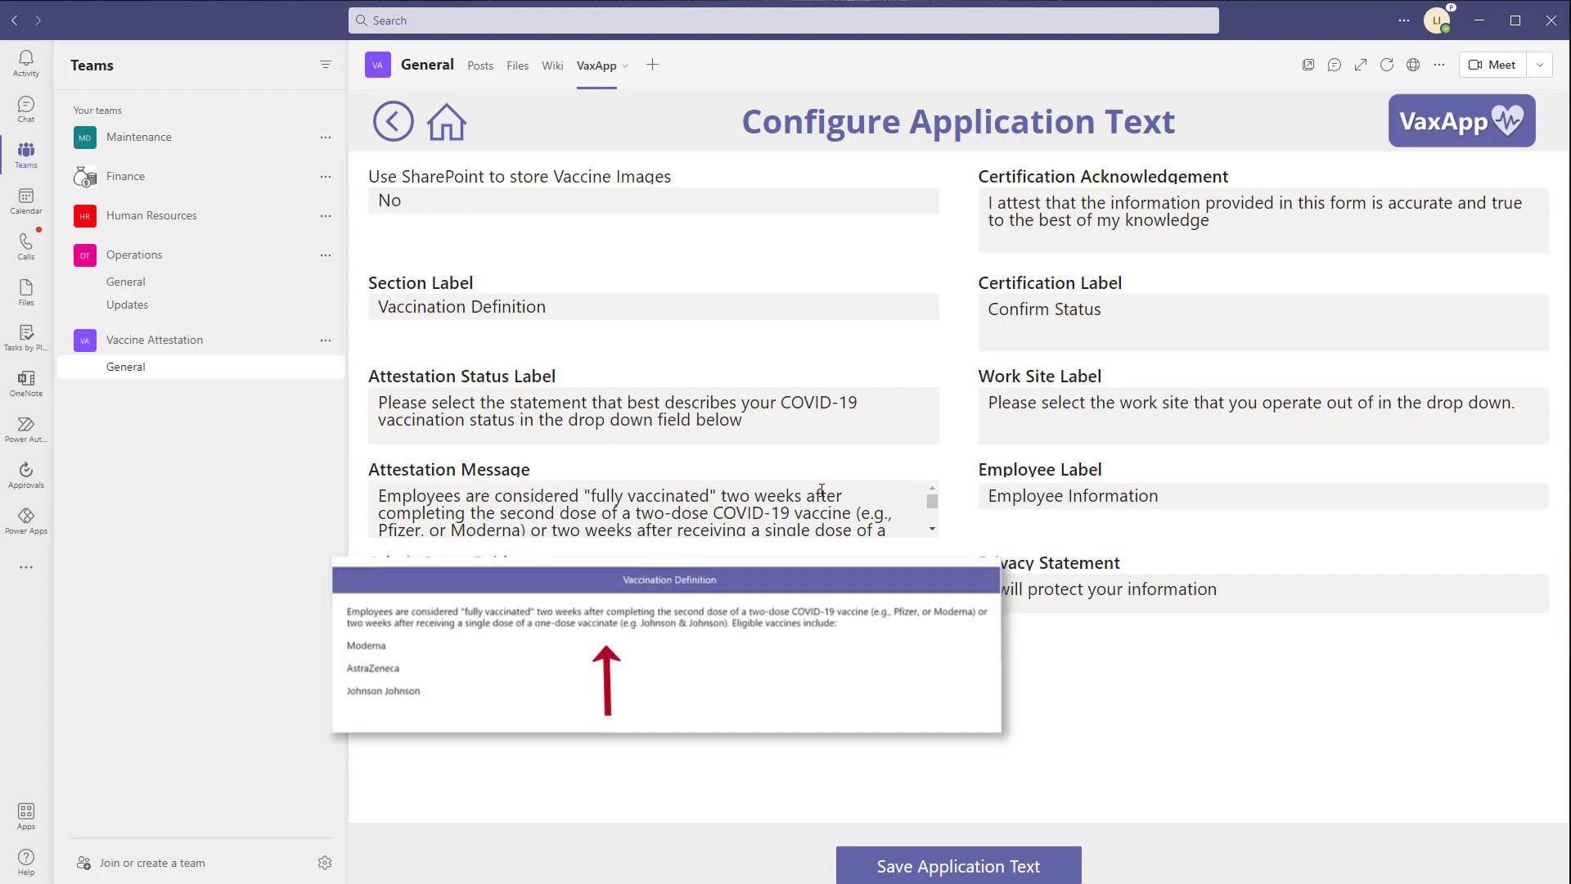
drag(932, 502, 935, 517)
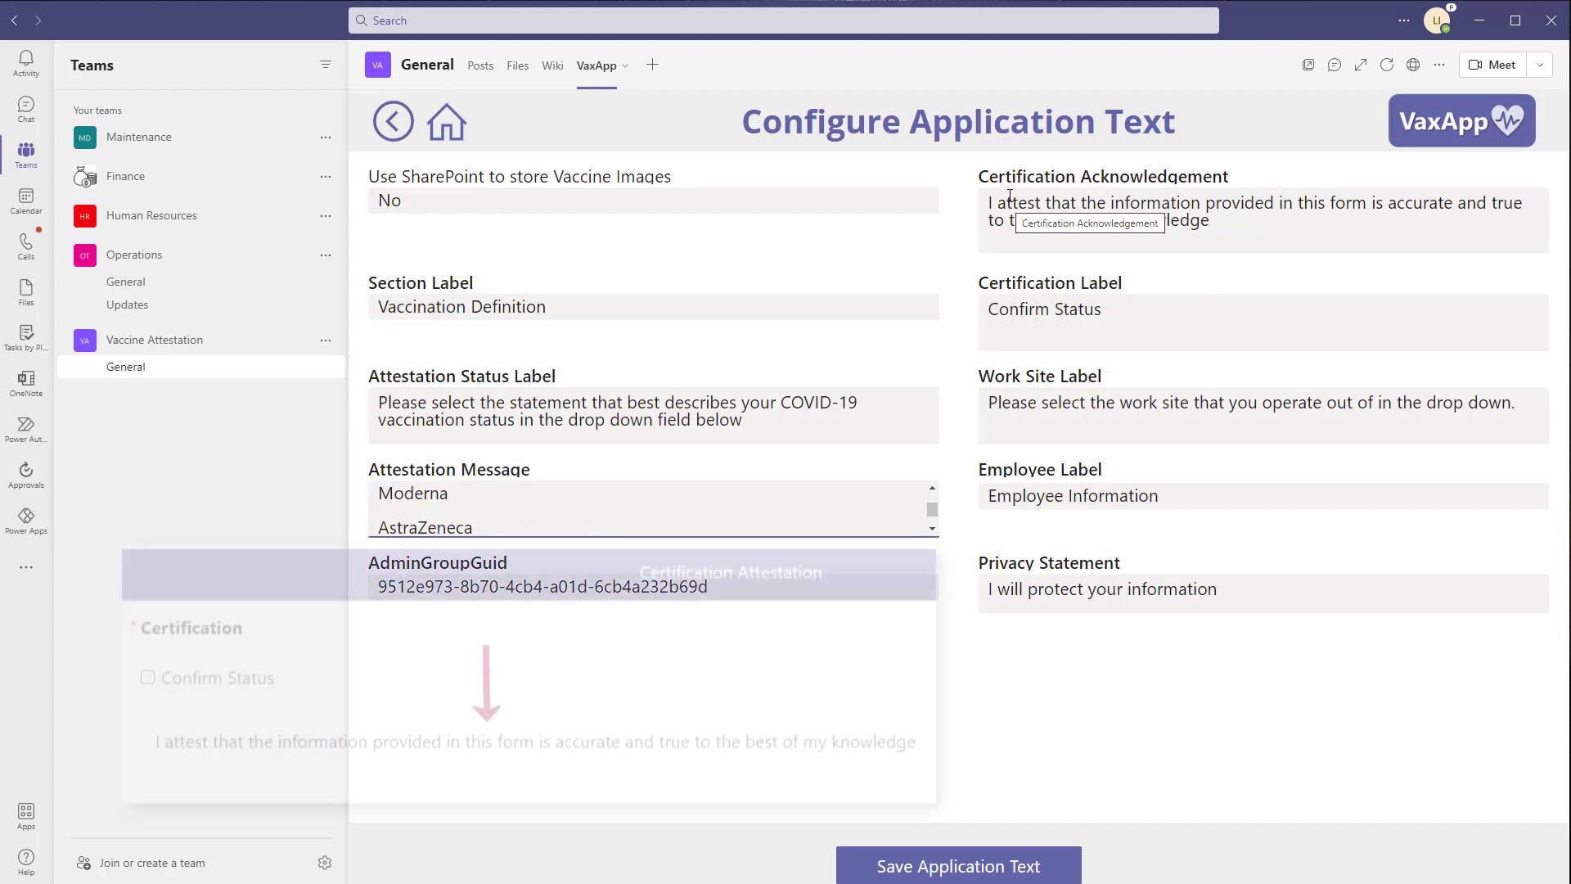
click(1261, 215)
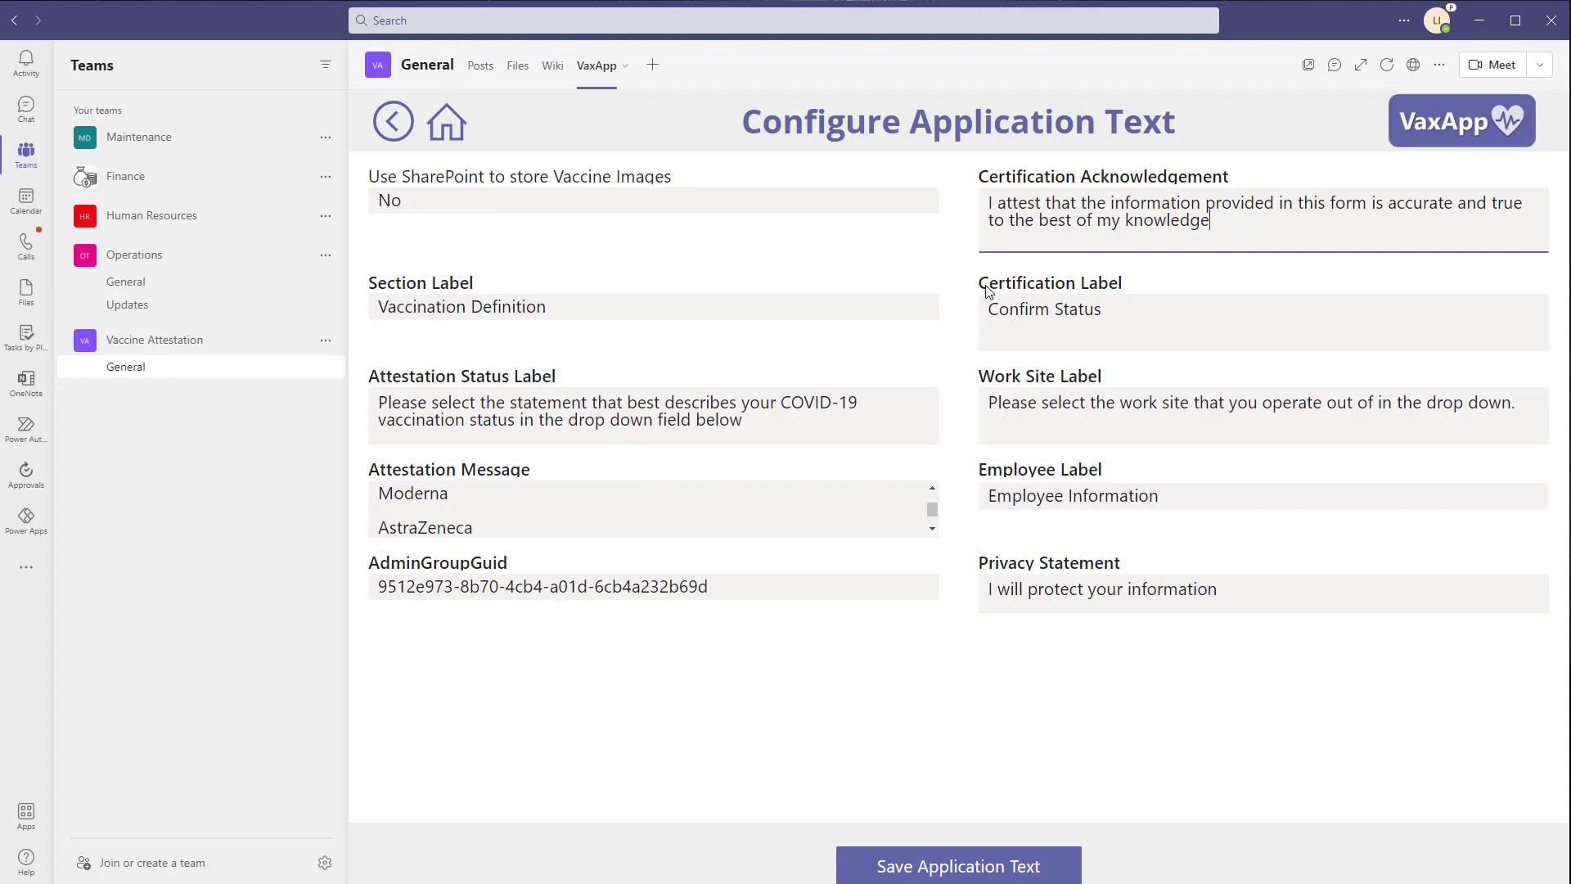
triple_click(1050, 325)
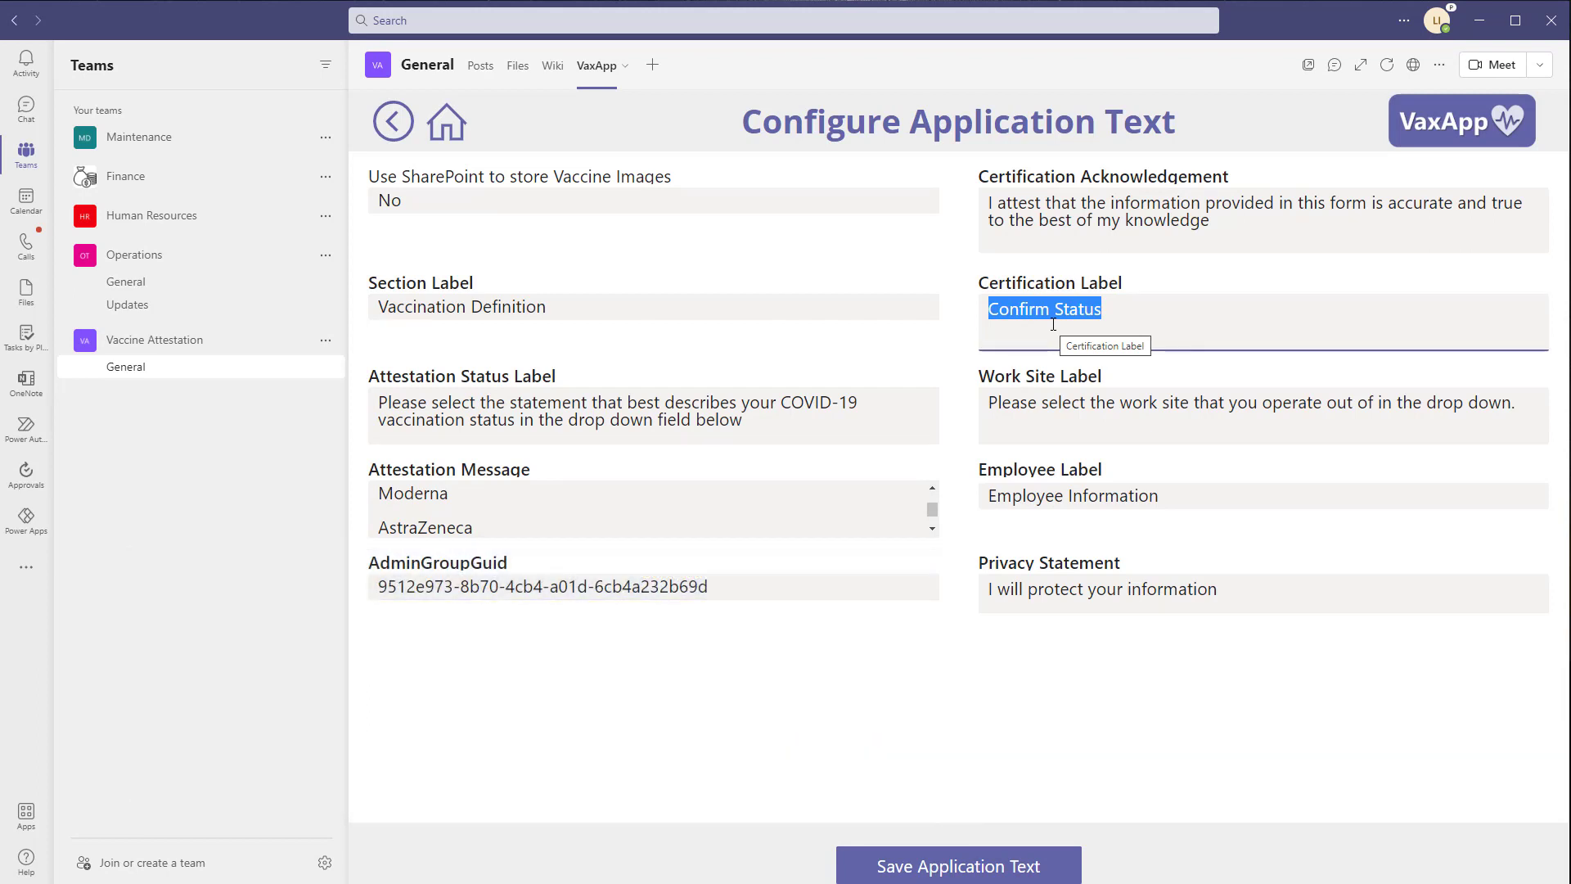
click(1188, 325)
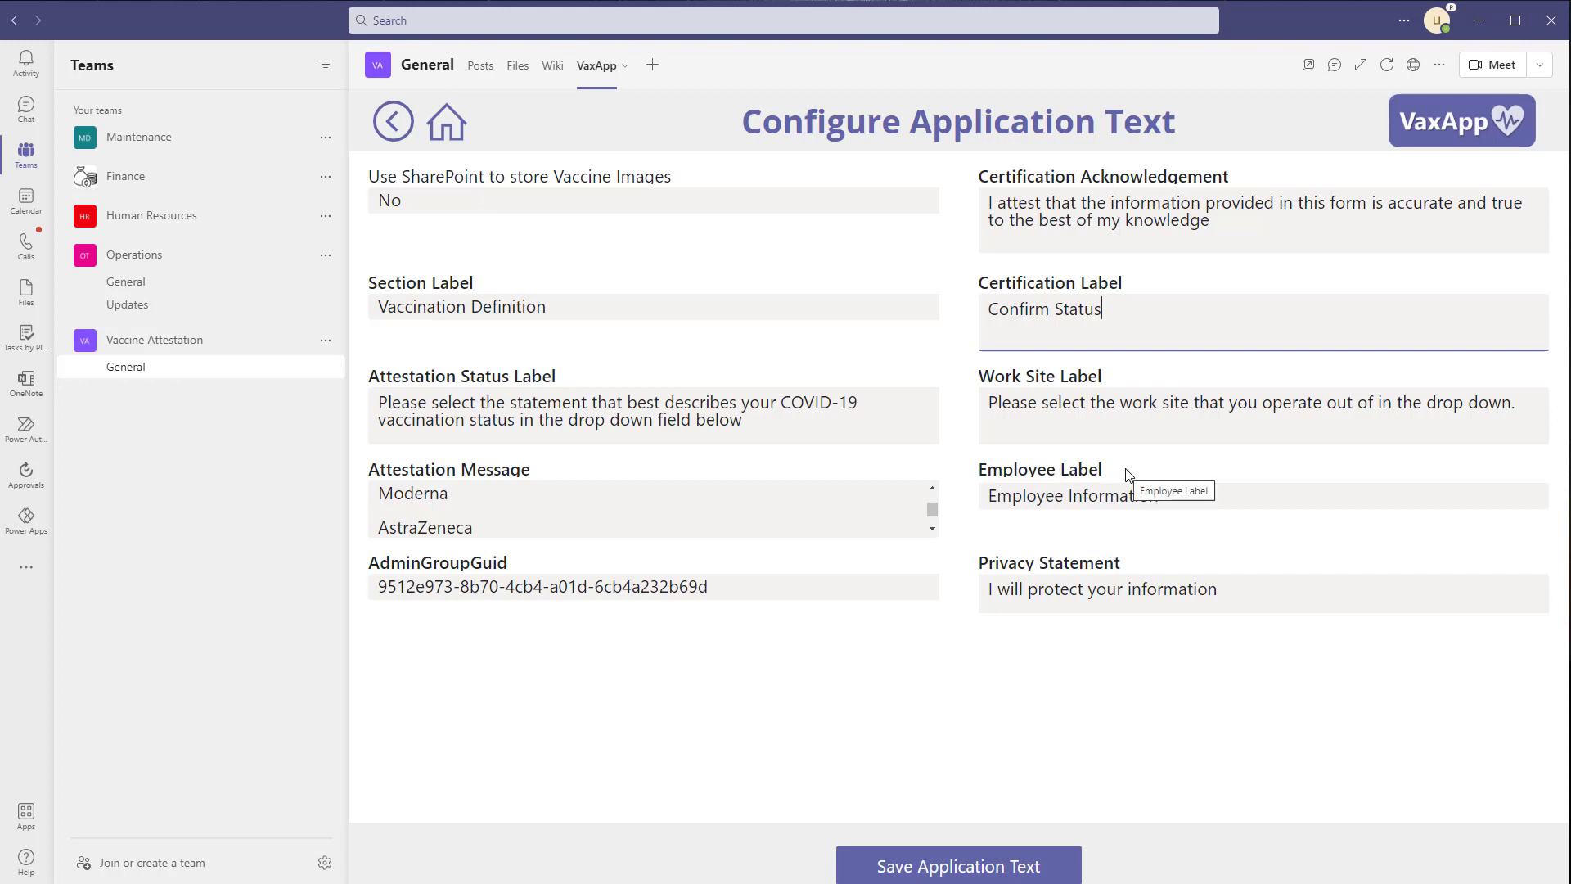
drag(997, 590, 1240, 586)
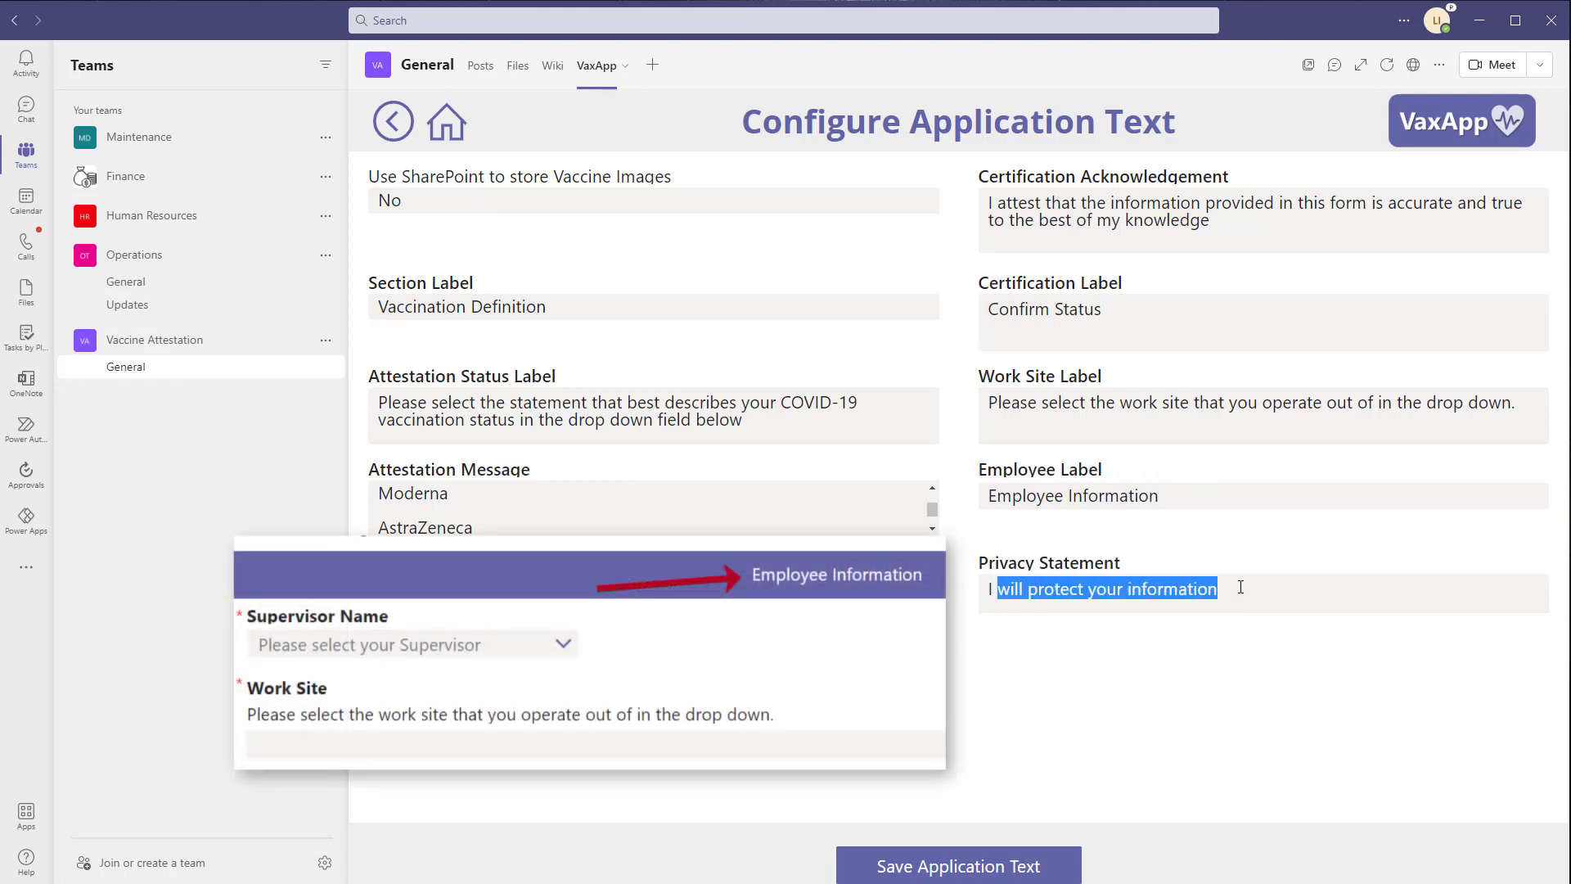
click(1240, 586)
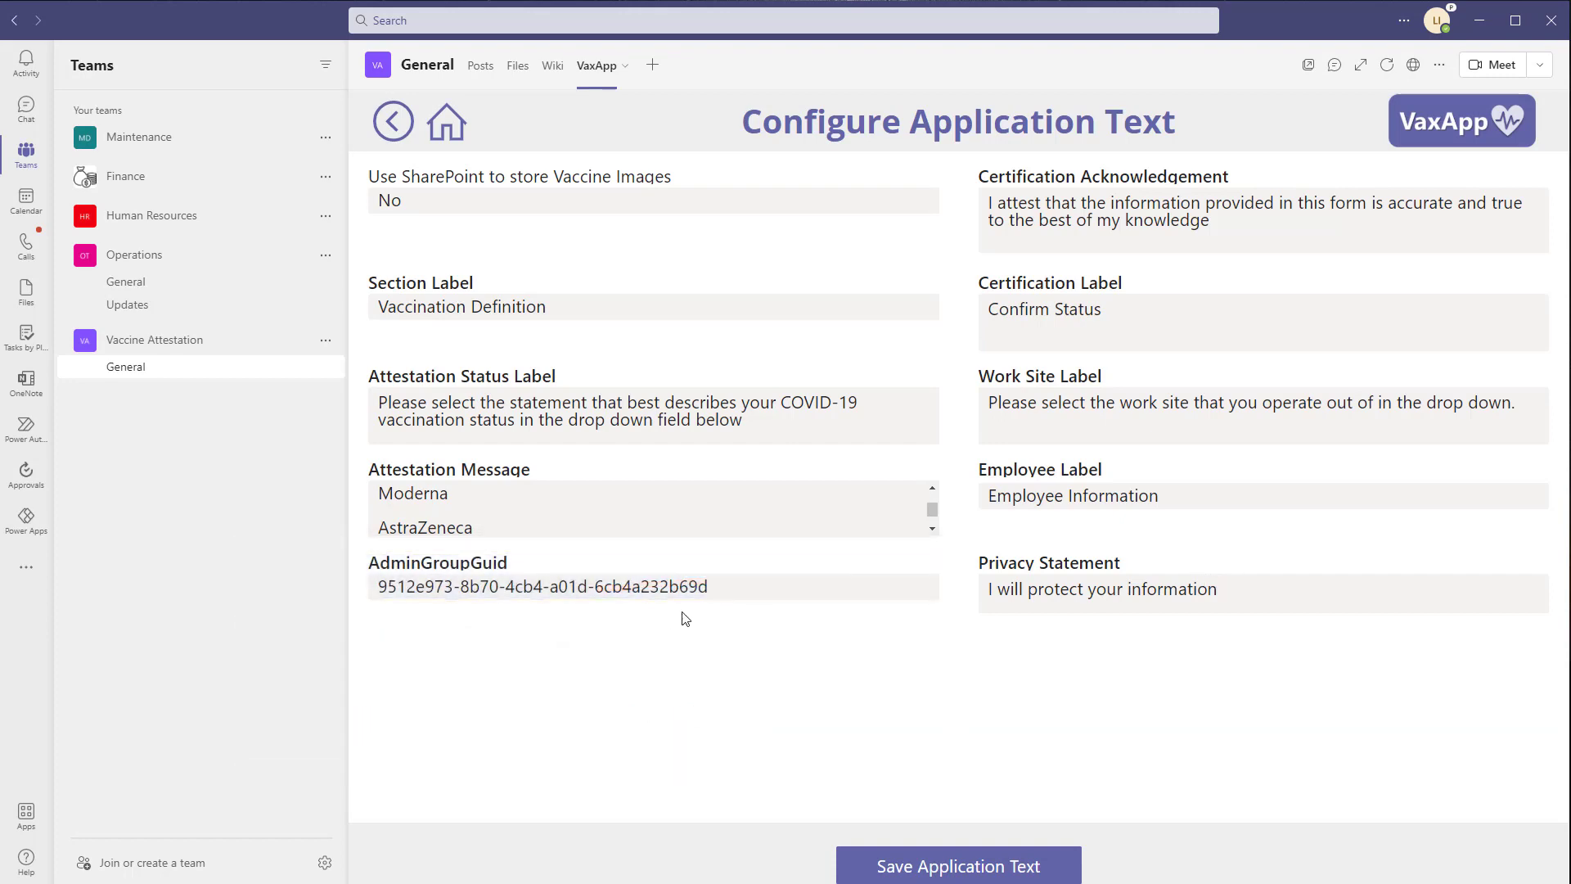
Inspect the AdminGroupGuid value and the setting for storing vaccine images in SharePoint
drag(717, 588, 446, 598)
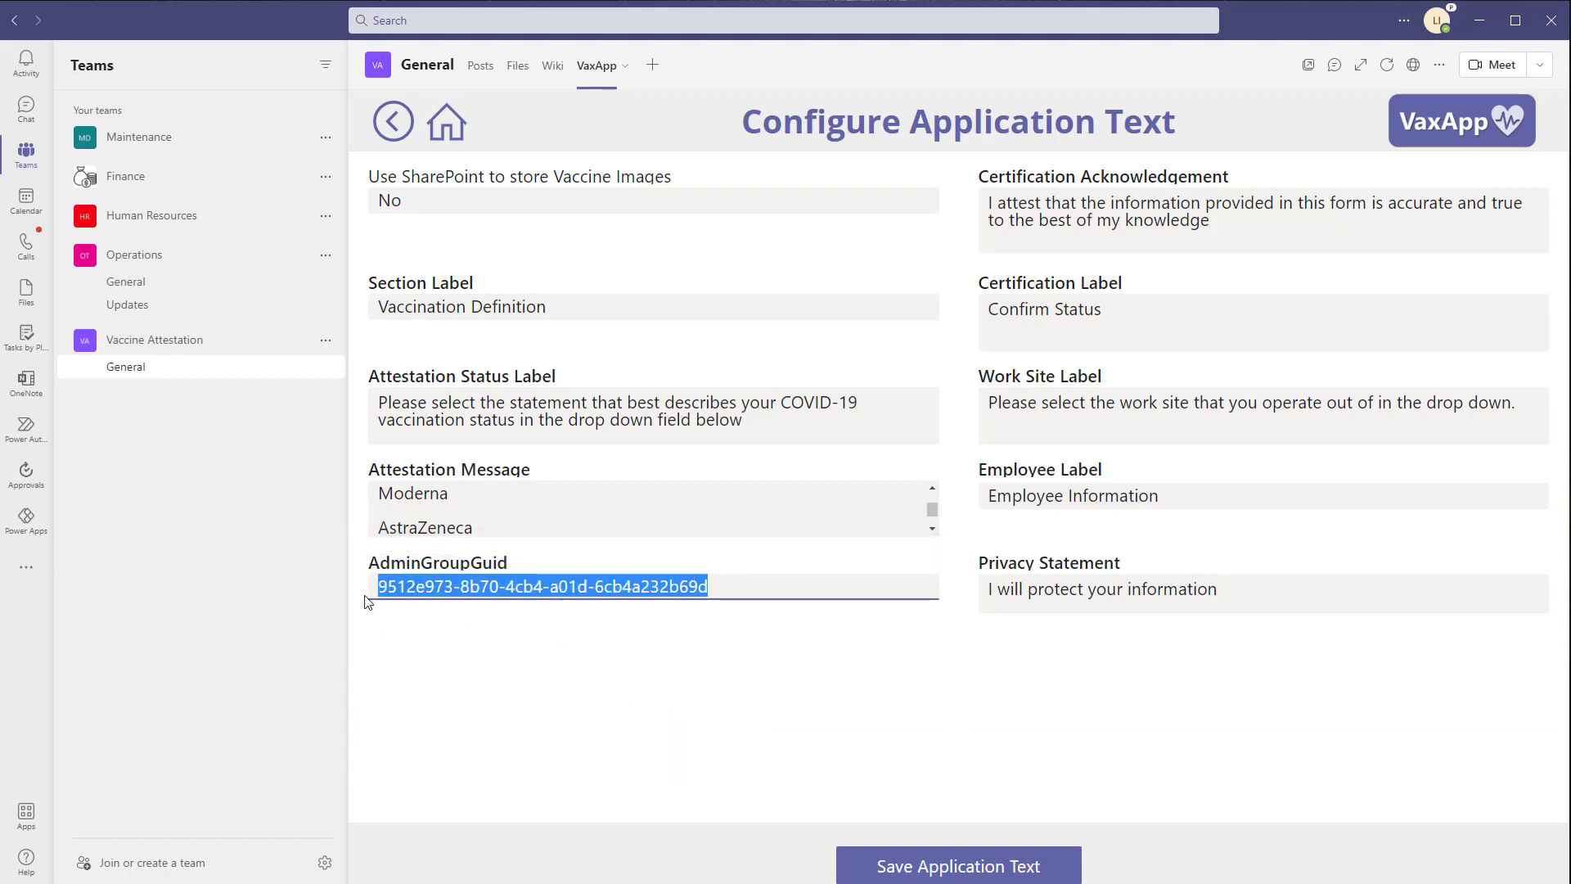
click(412, 614)
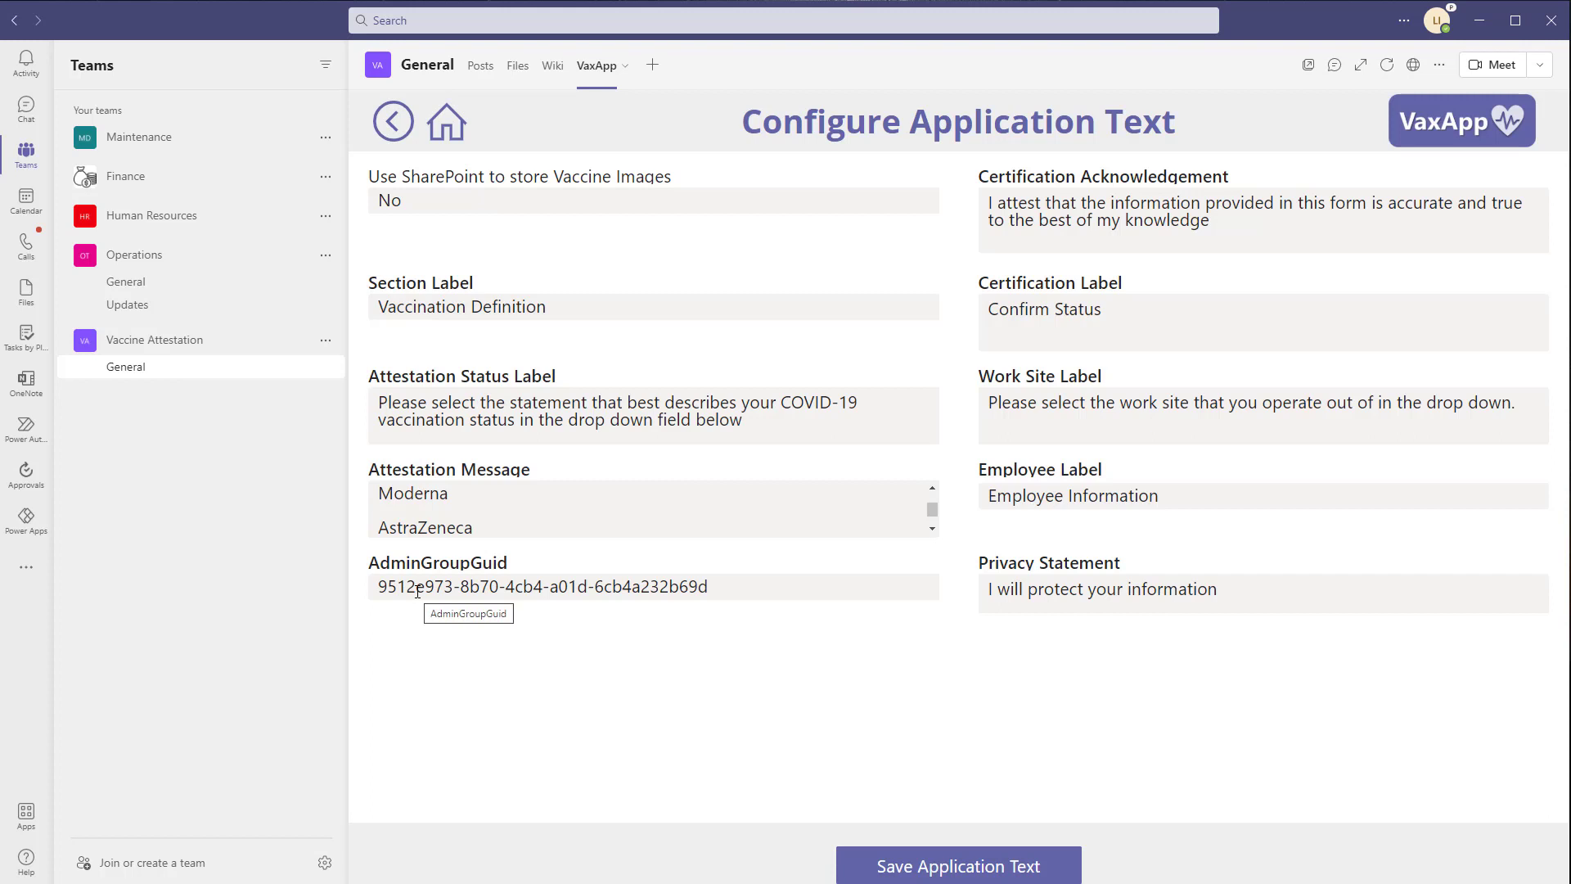
triple_click(693, 586)
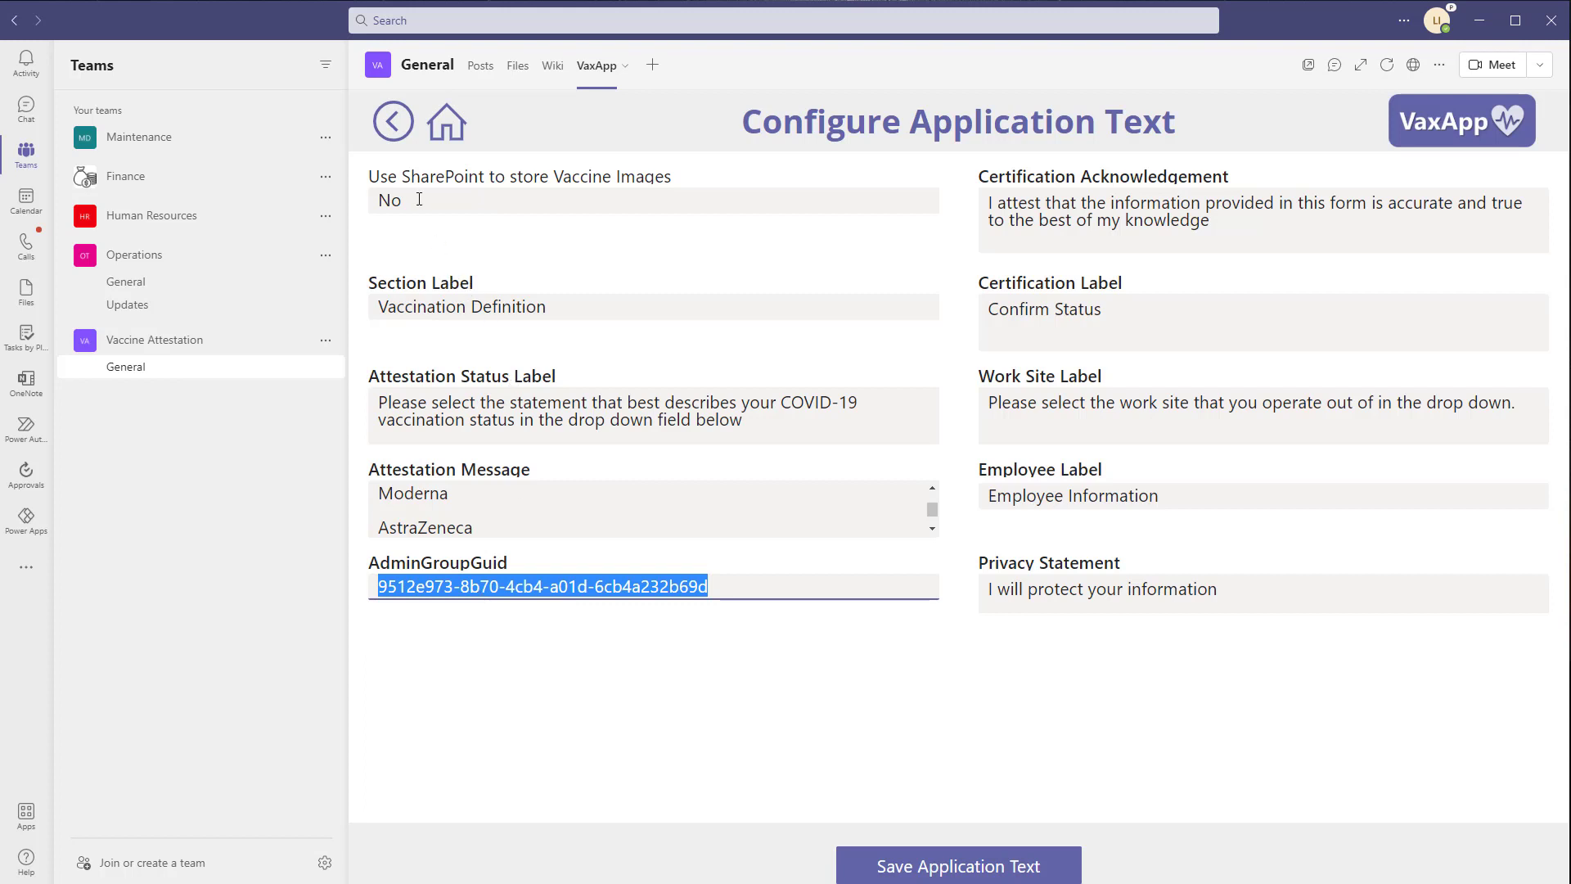
drag(422, 199, 371, 203)
click(407, 228)
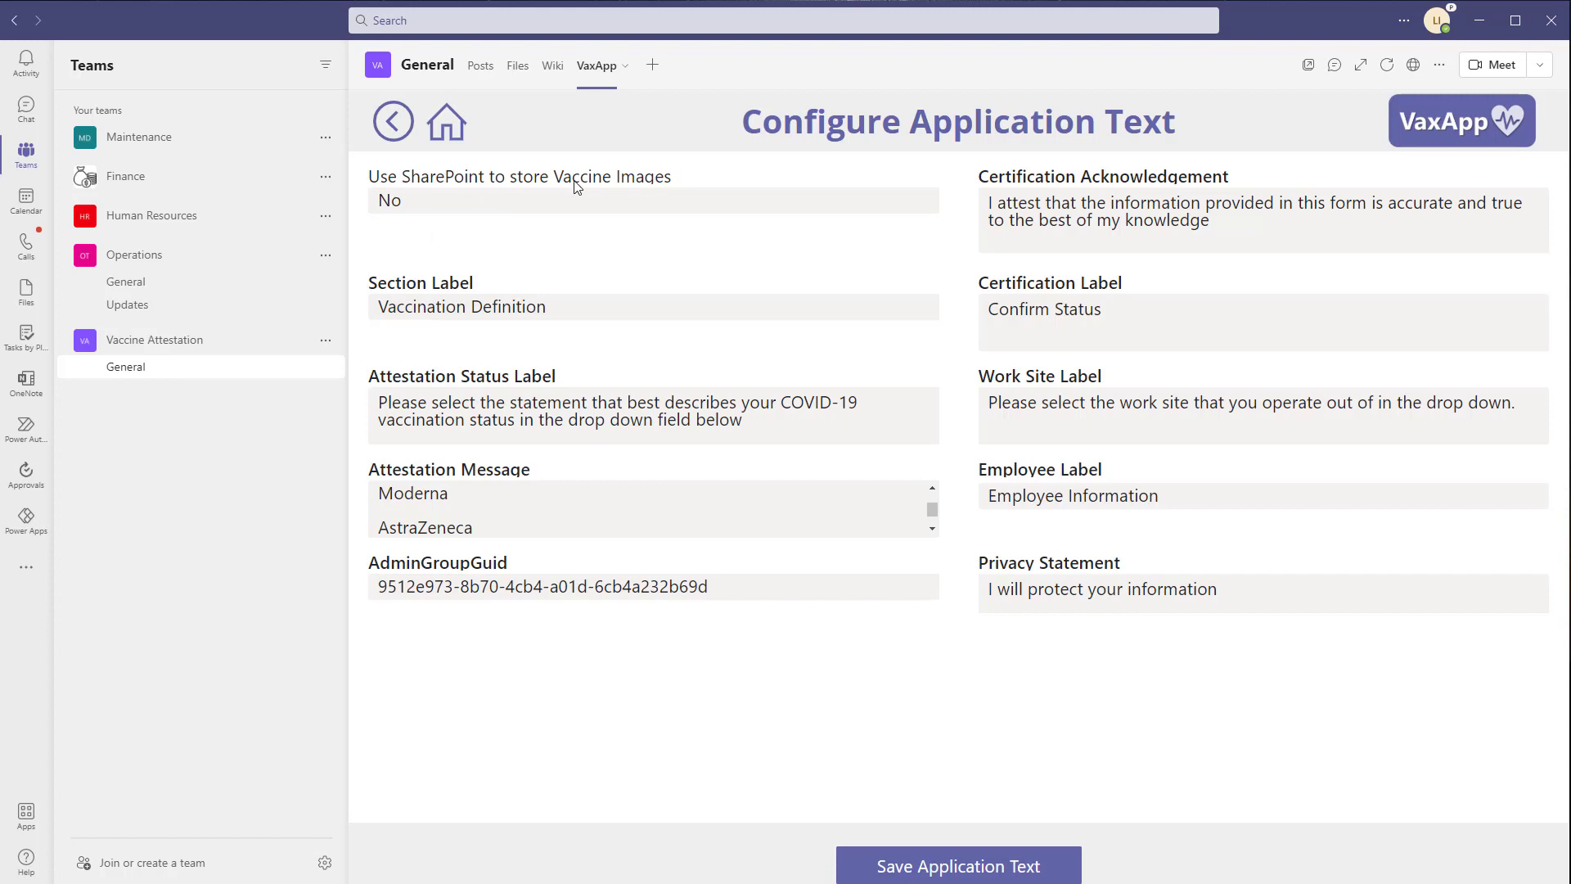
click(737, 202)
click(734, 205)
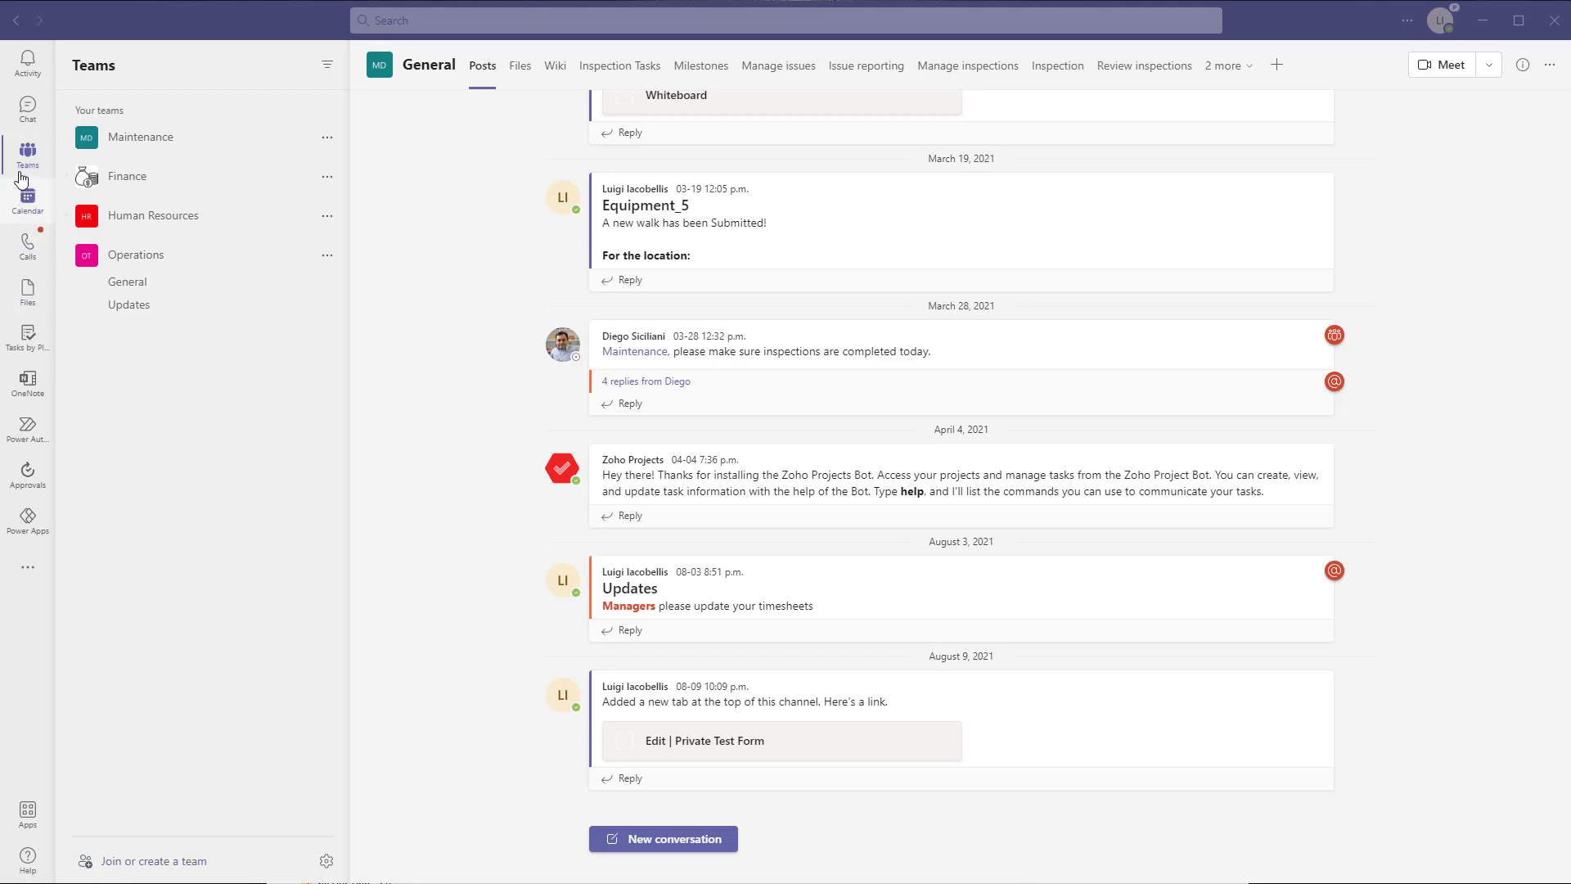
Create a private team from scratch named Vaccine Attestation
click(187, 863)
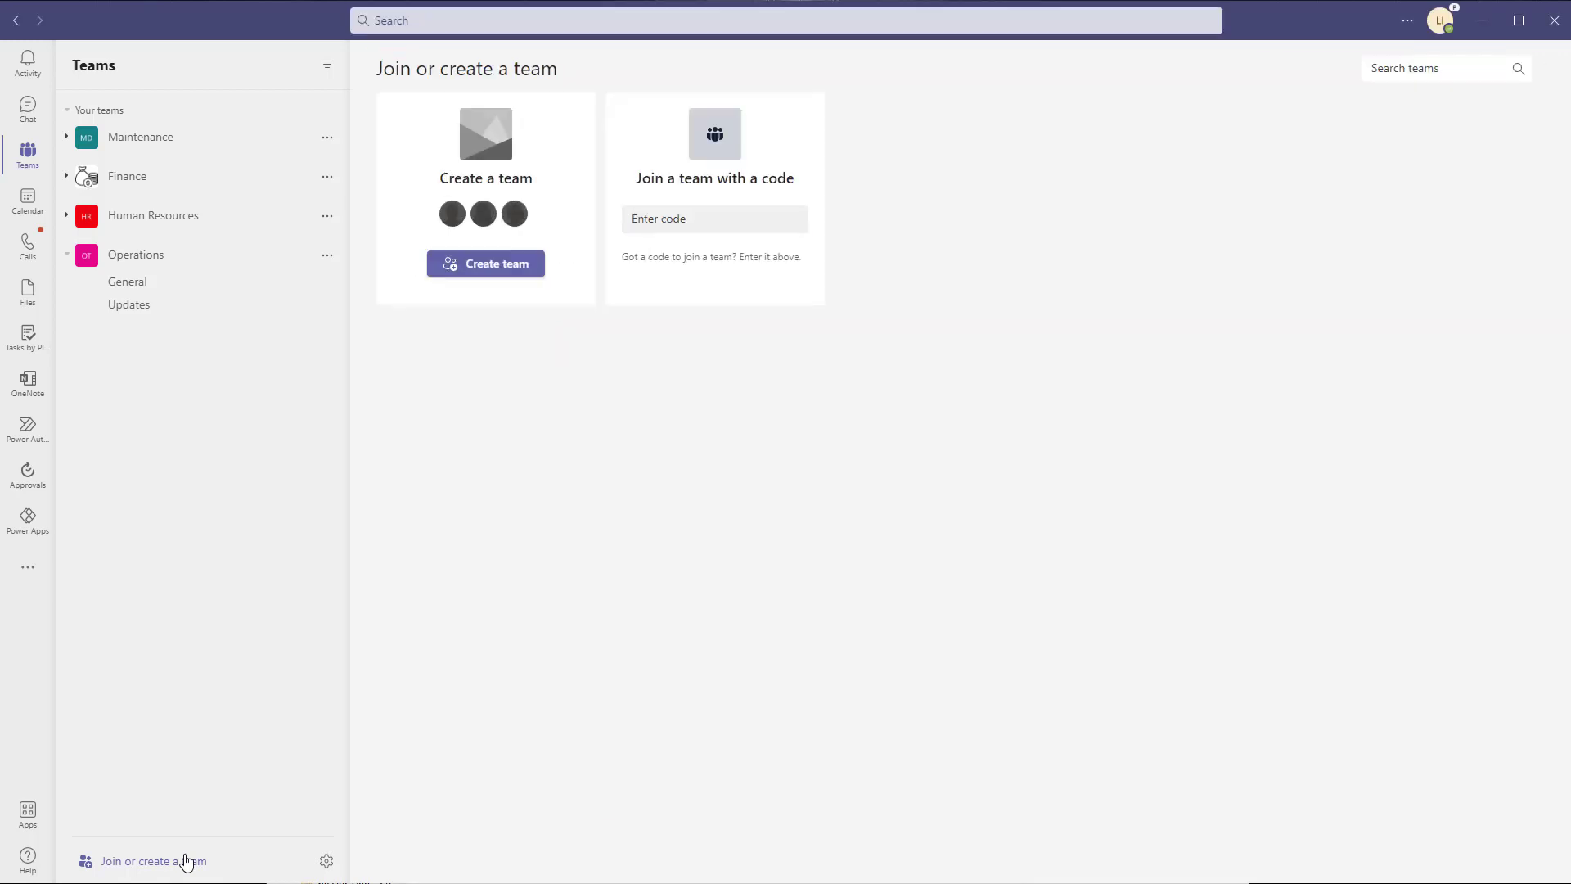
click(491, 275)
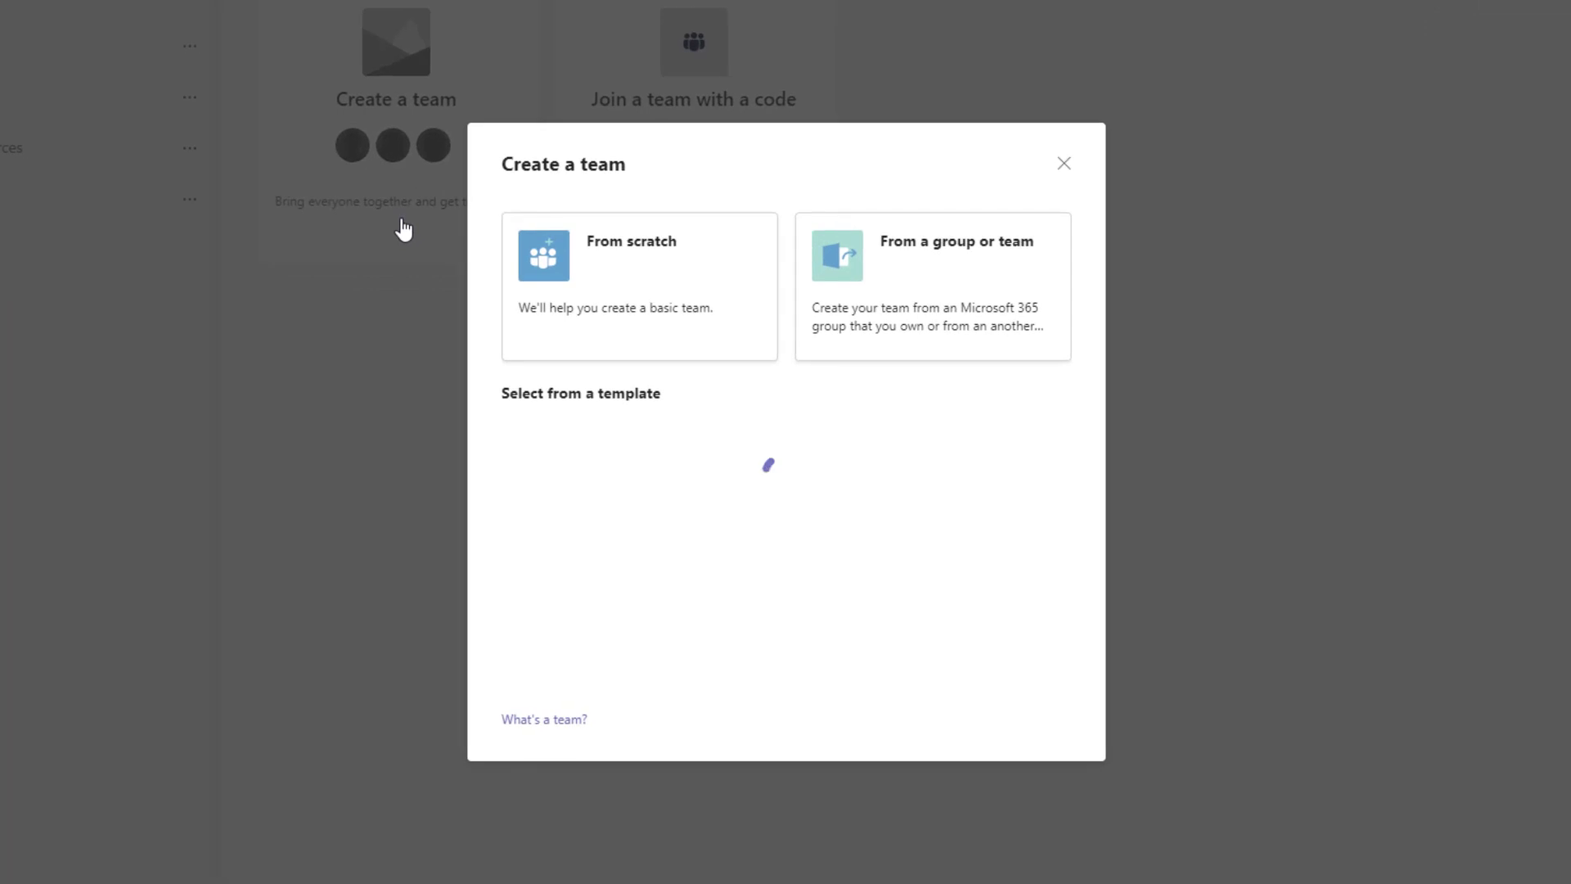
click(606, 265)
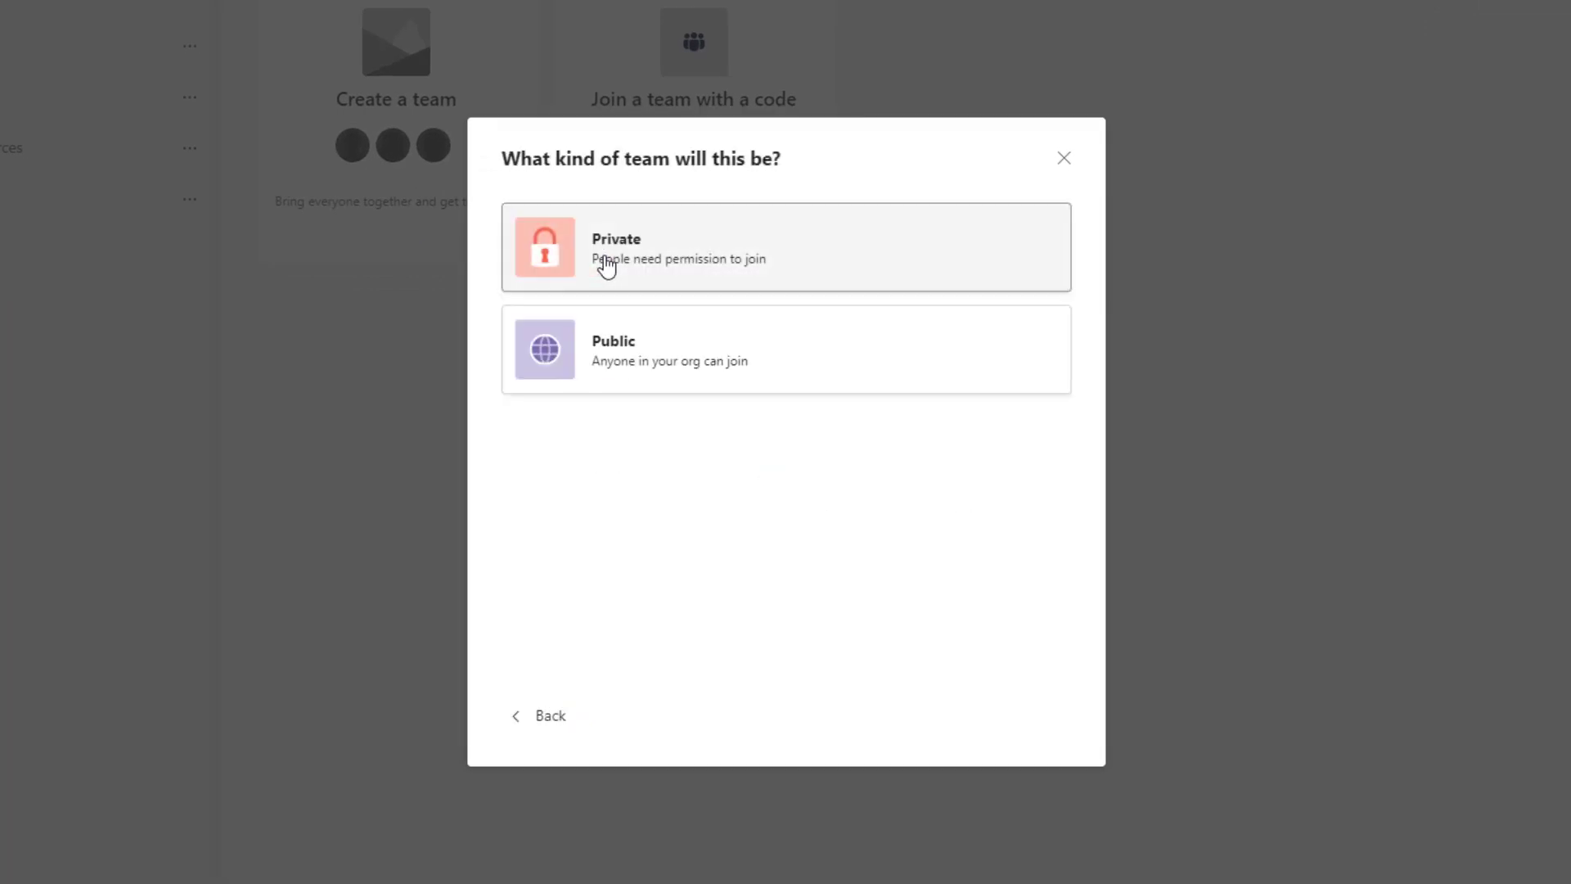
click(605, 265)
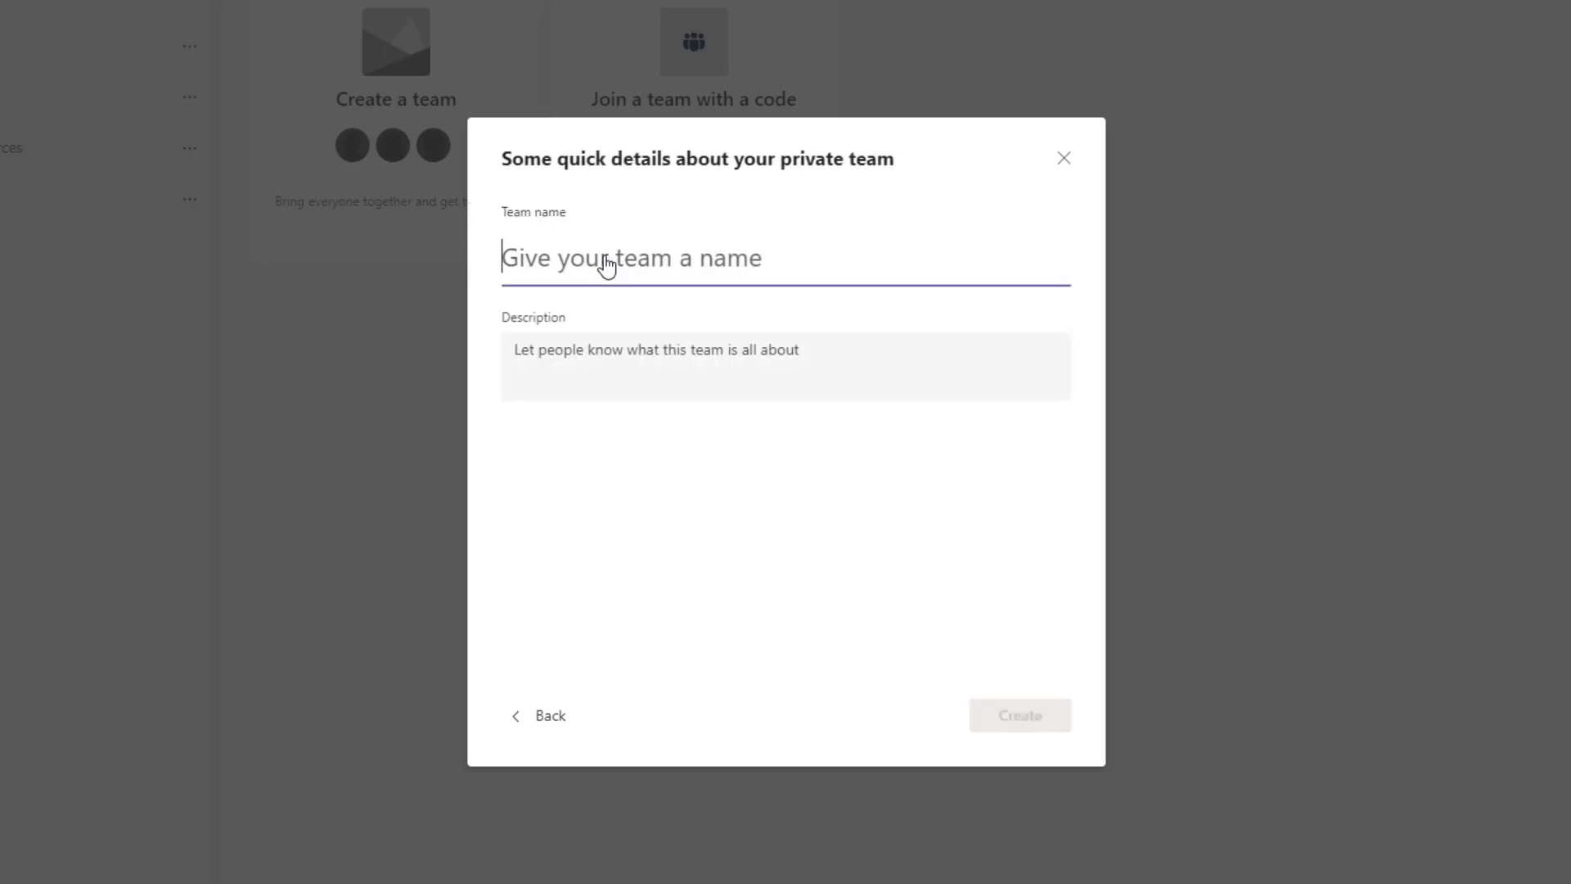
text(Vaccine Attestation)
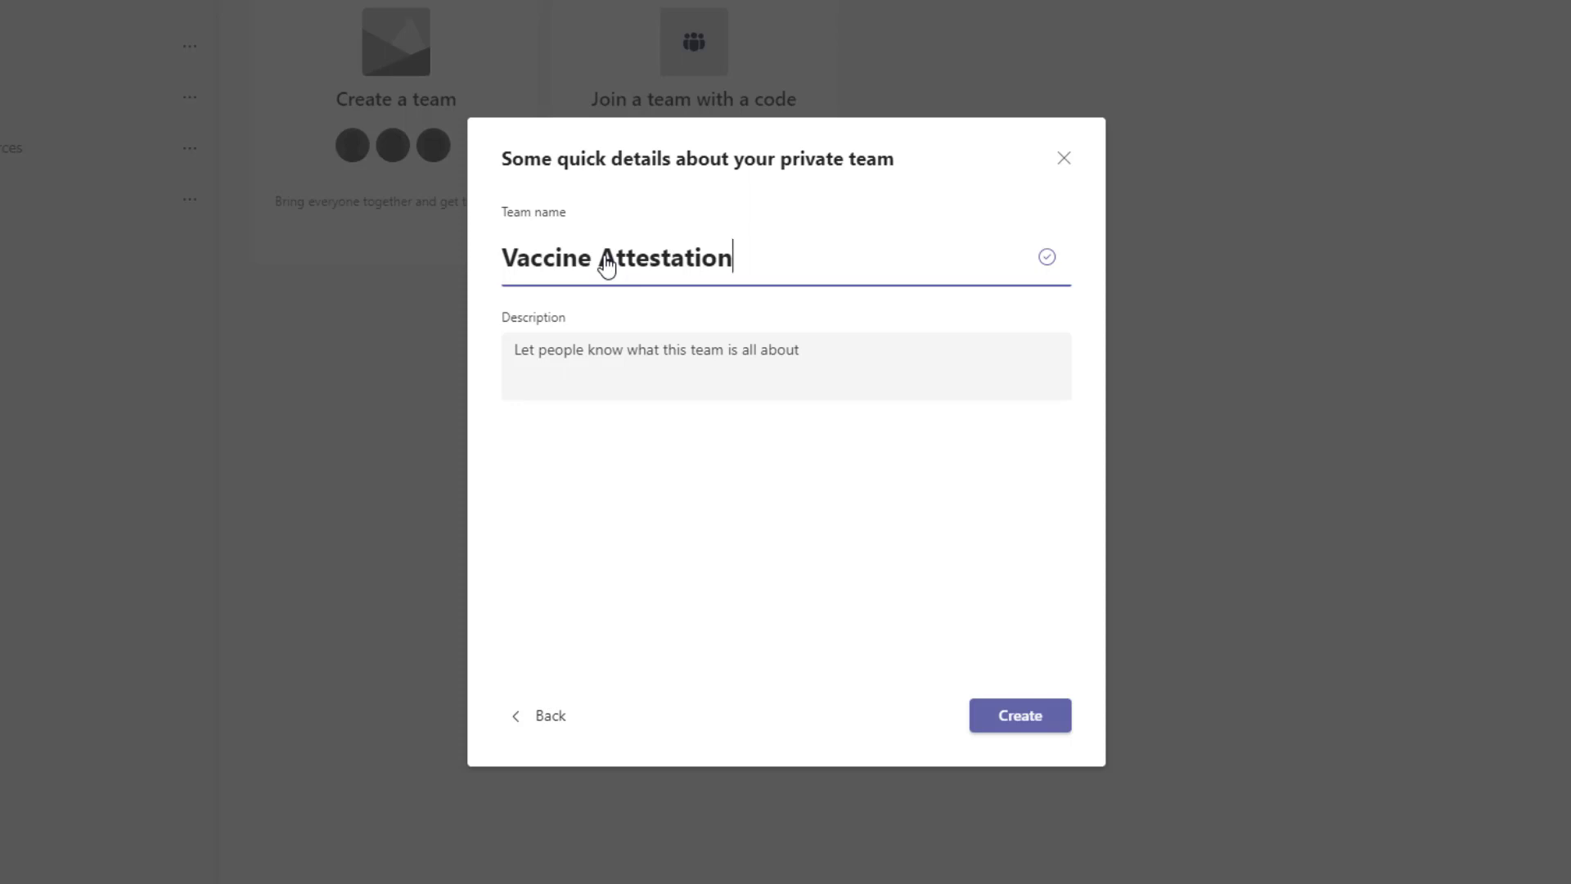
click(1046, 718)
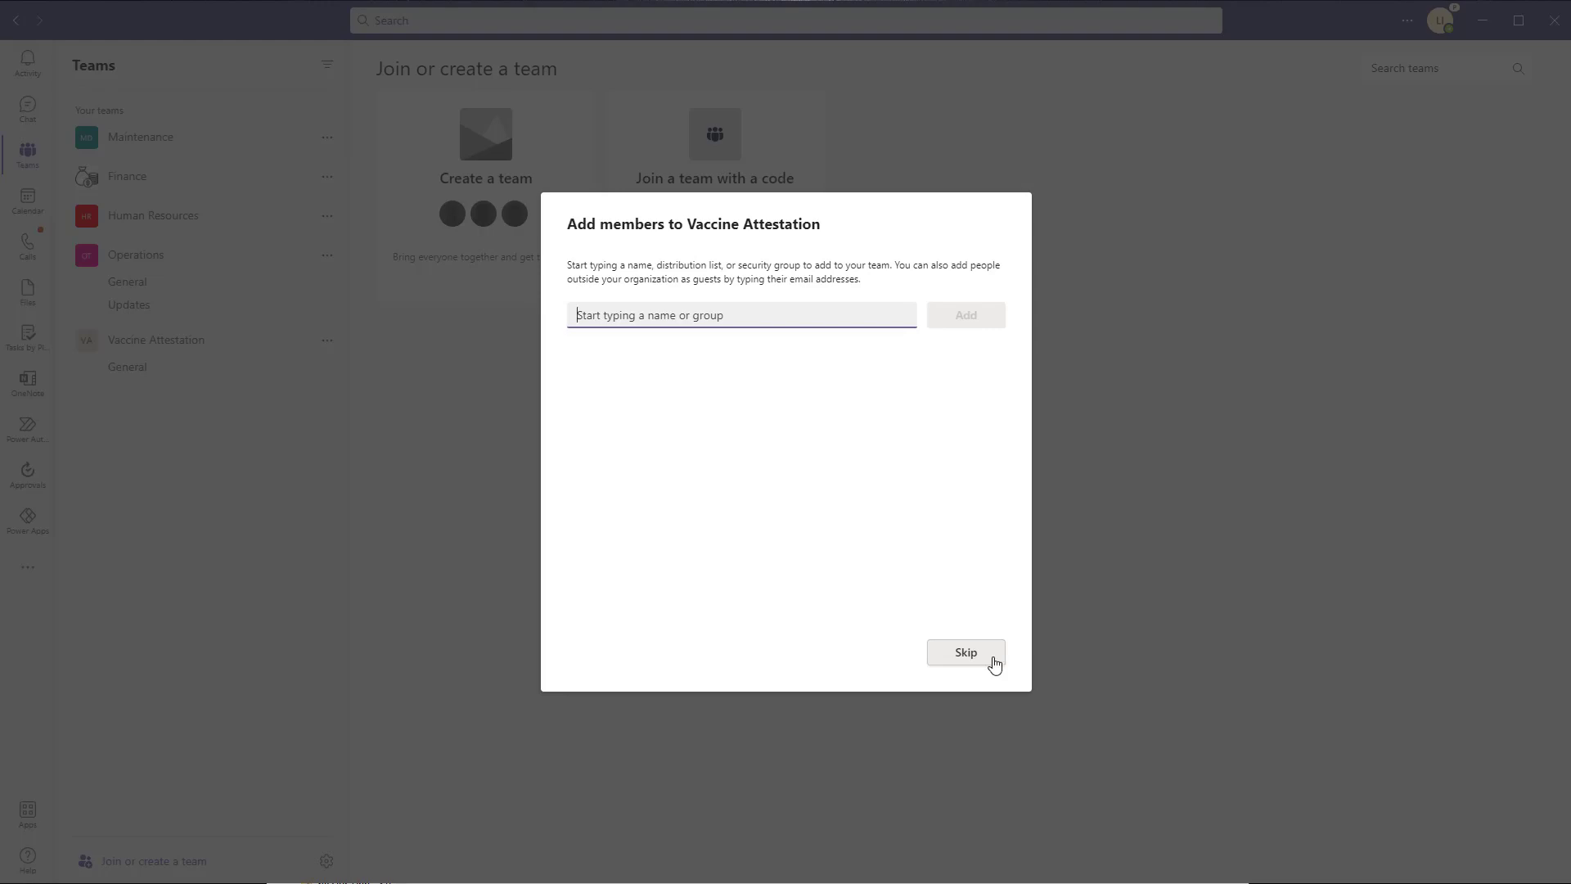
Skip adding team members and create a Power Apps app named Vaccine Attestation in the Vaccine Attestation team
click(986, 662)
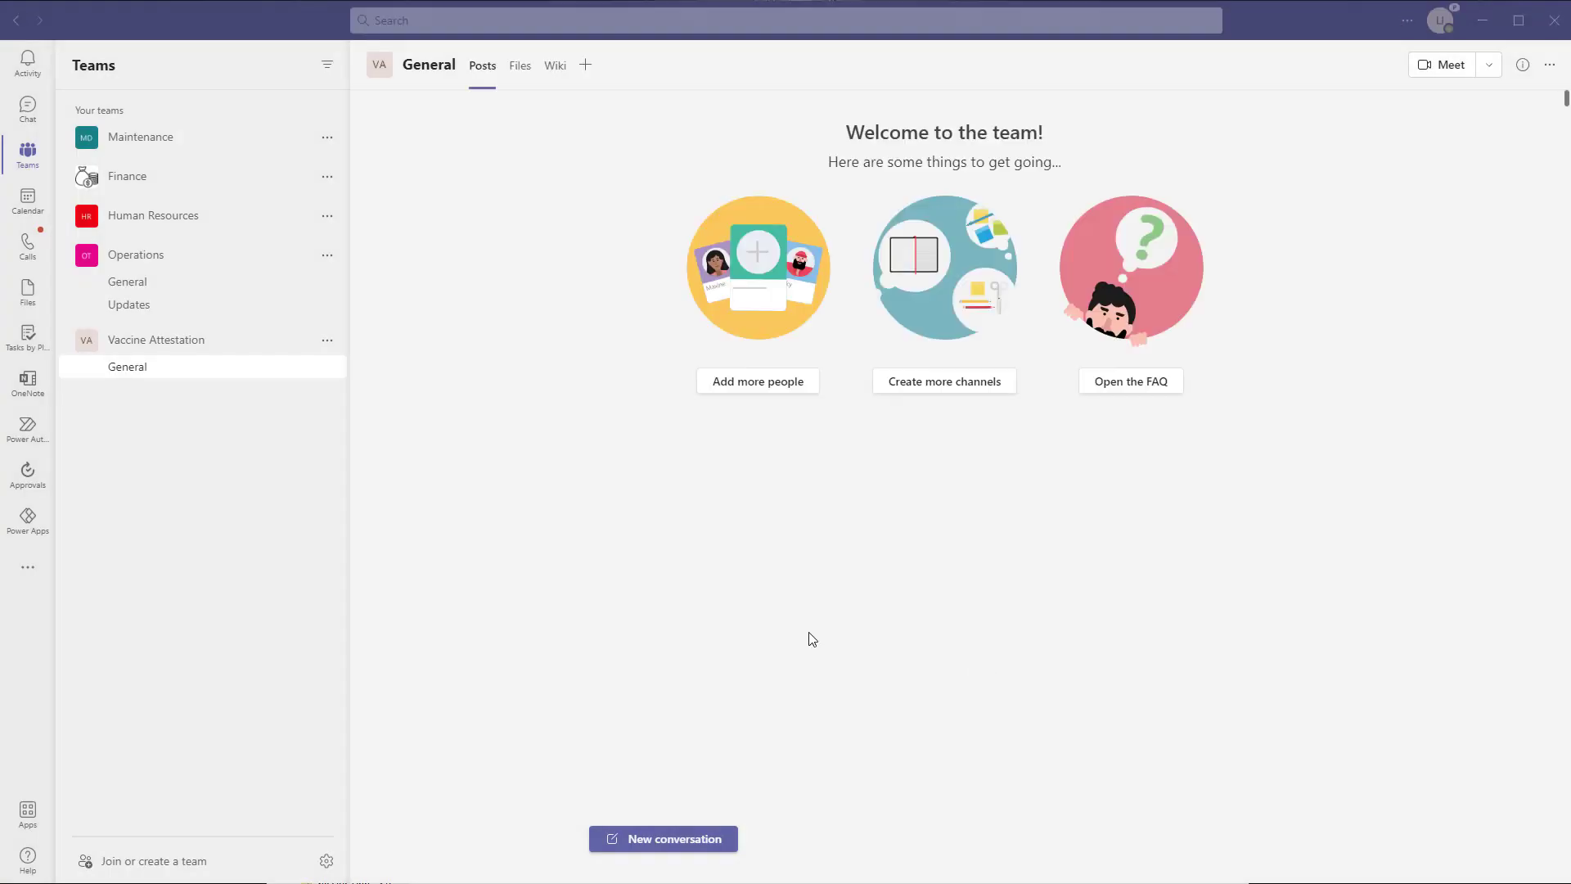
click(27, 527)
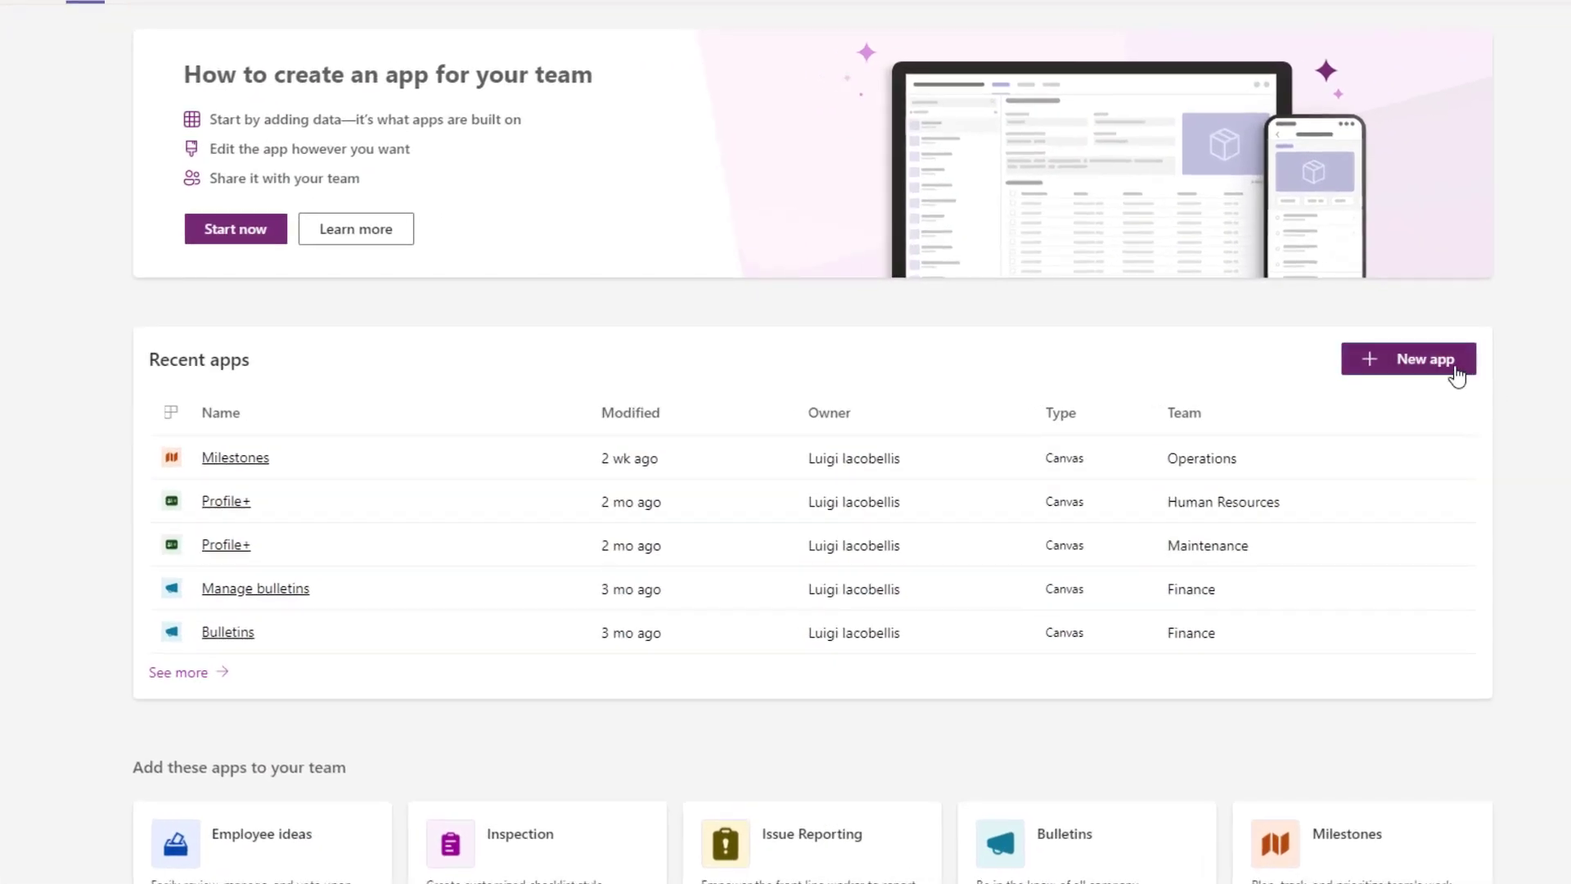
click(1456, 370)
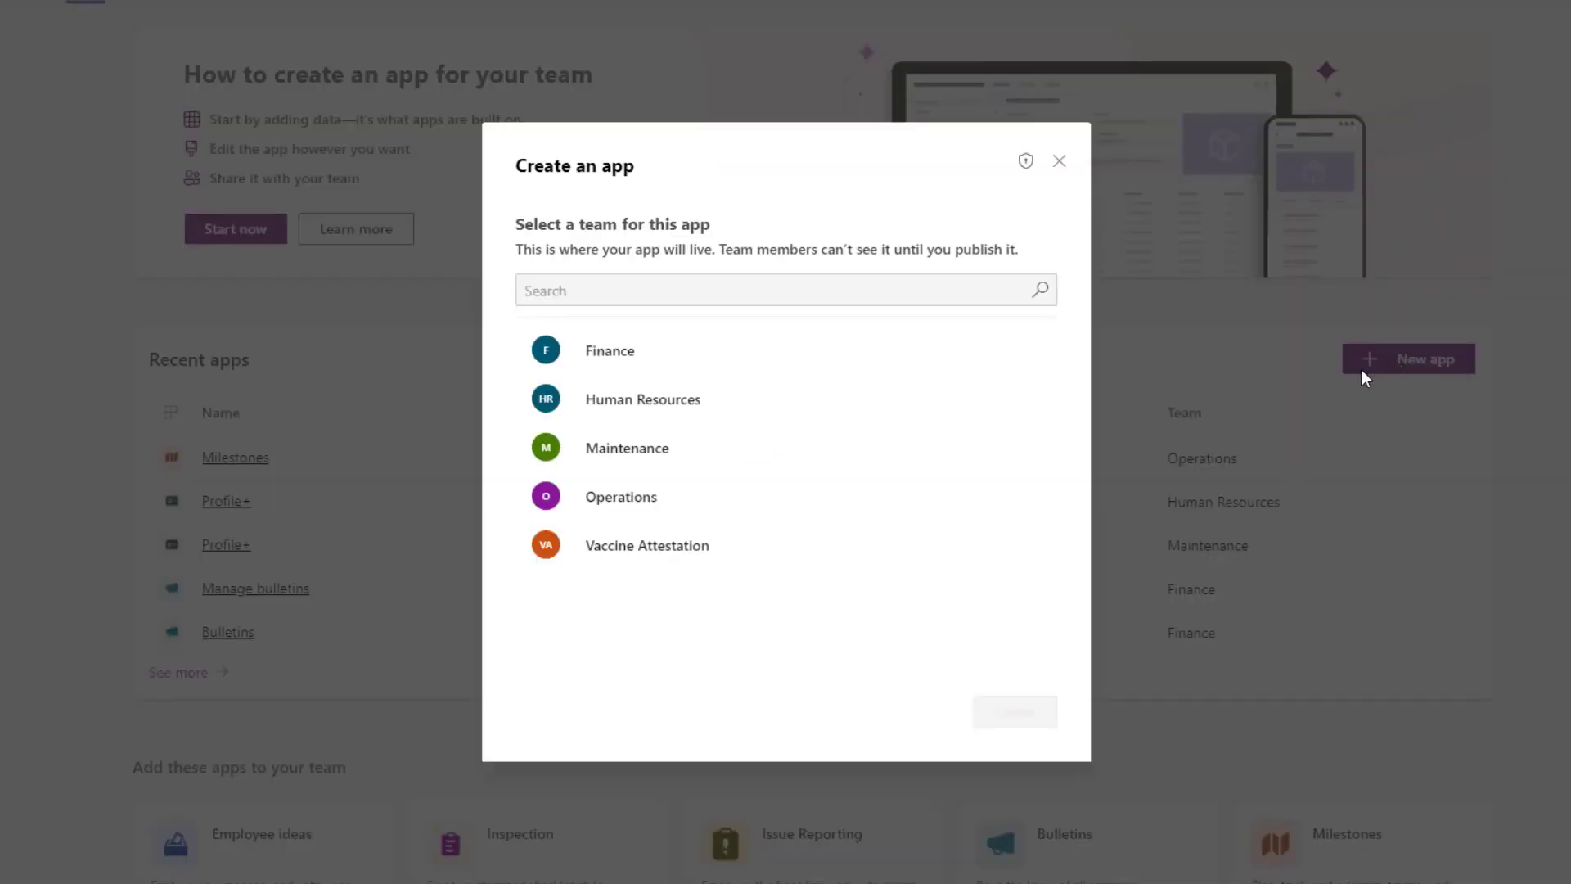
click(647, 562)
click(1027, 719)
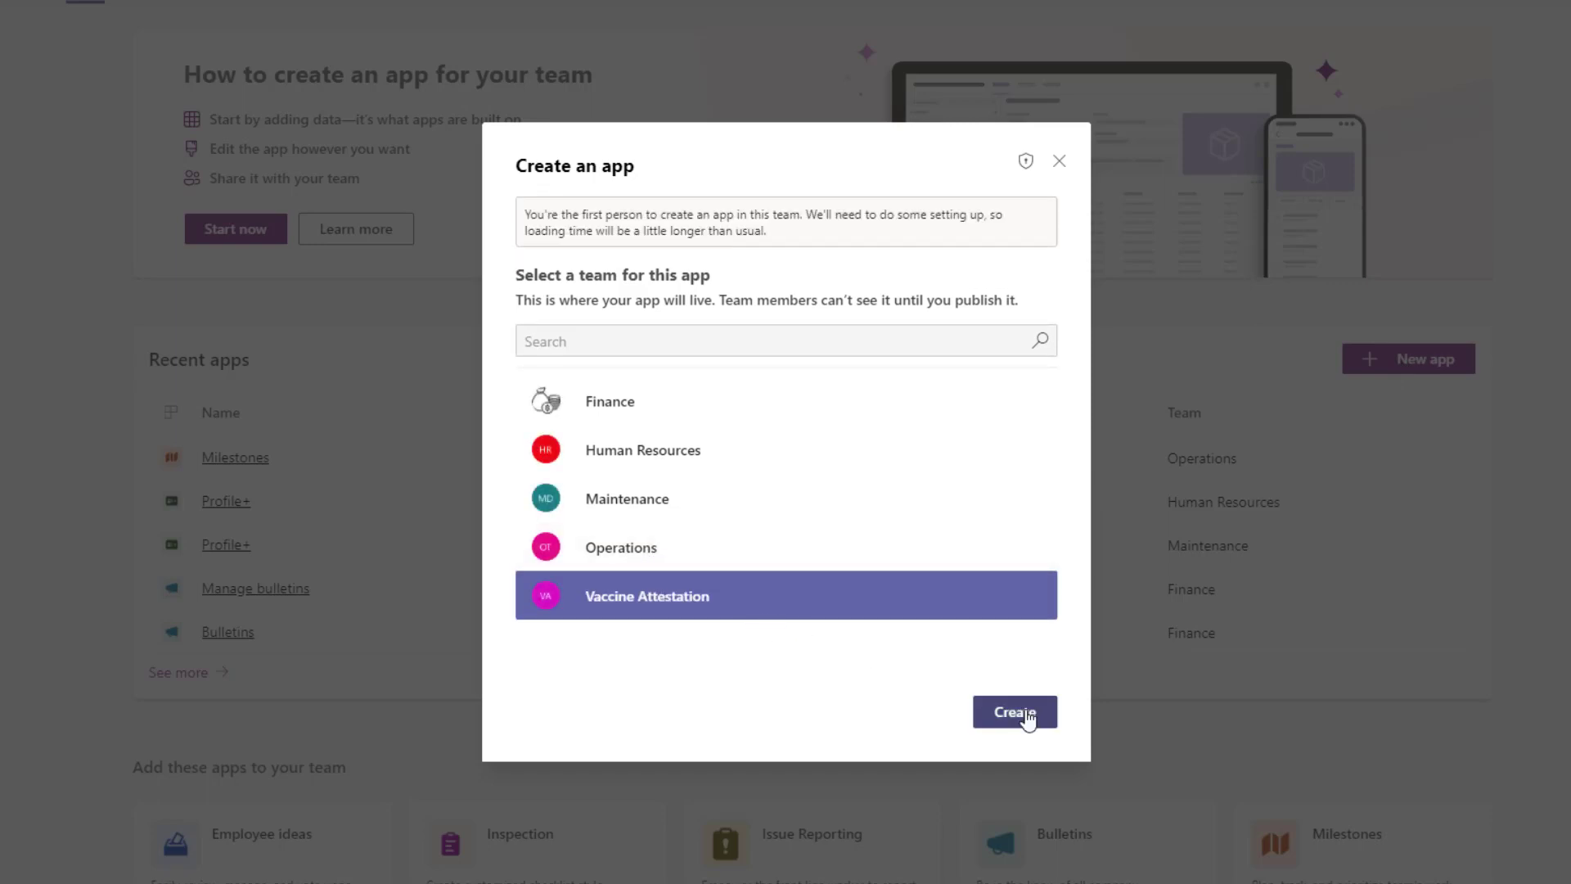
click(1027, 716)
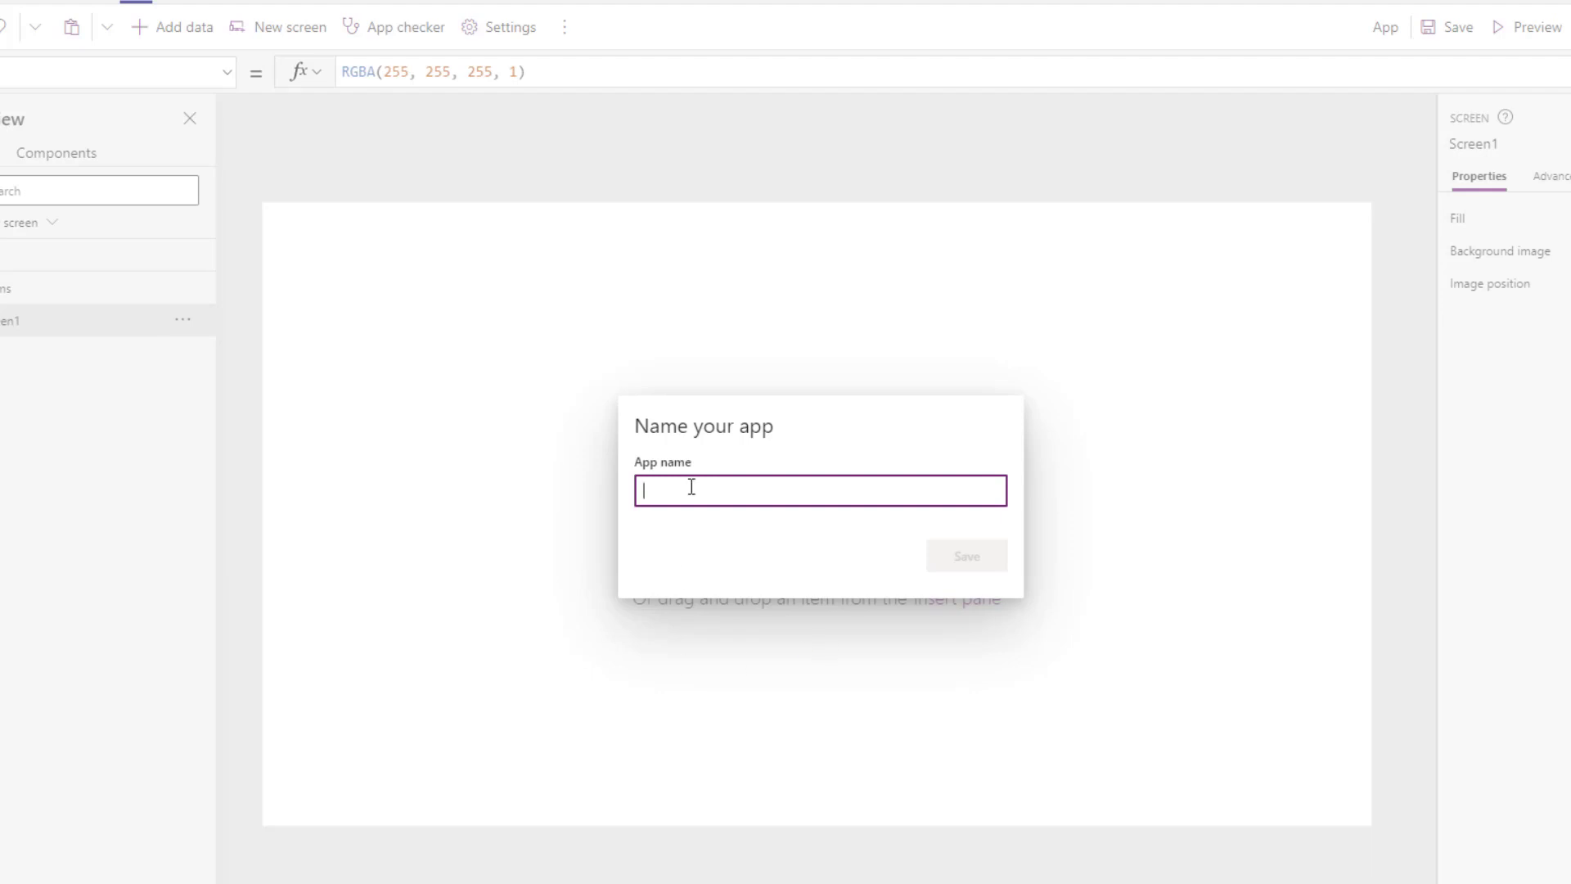
text(Vaccine Attestation)
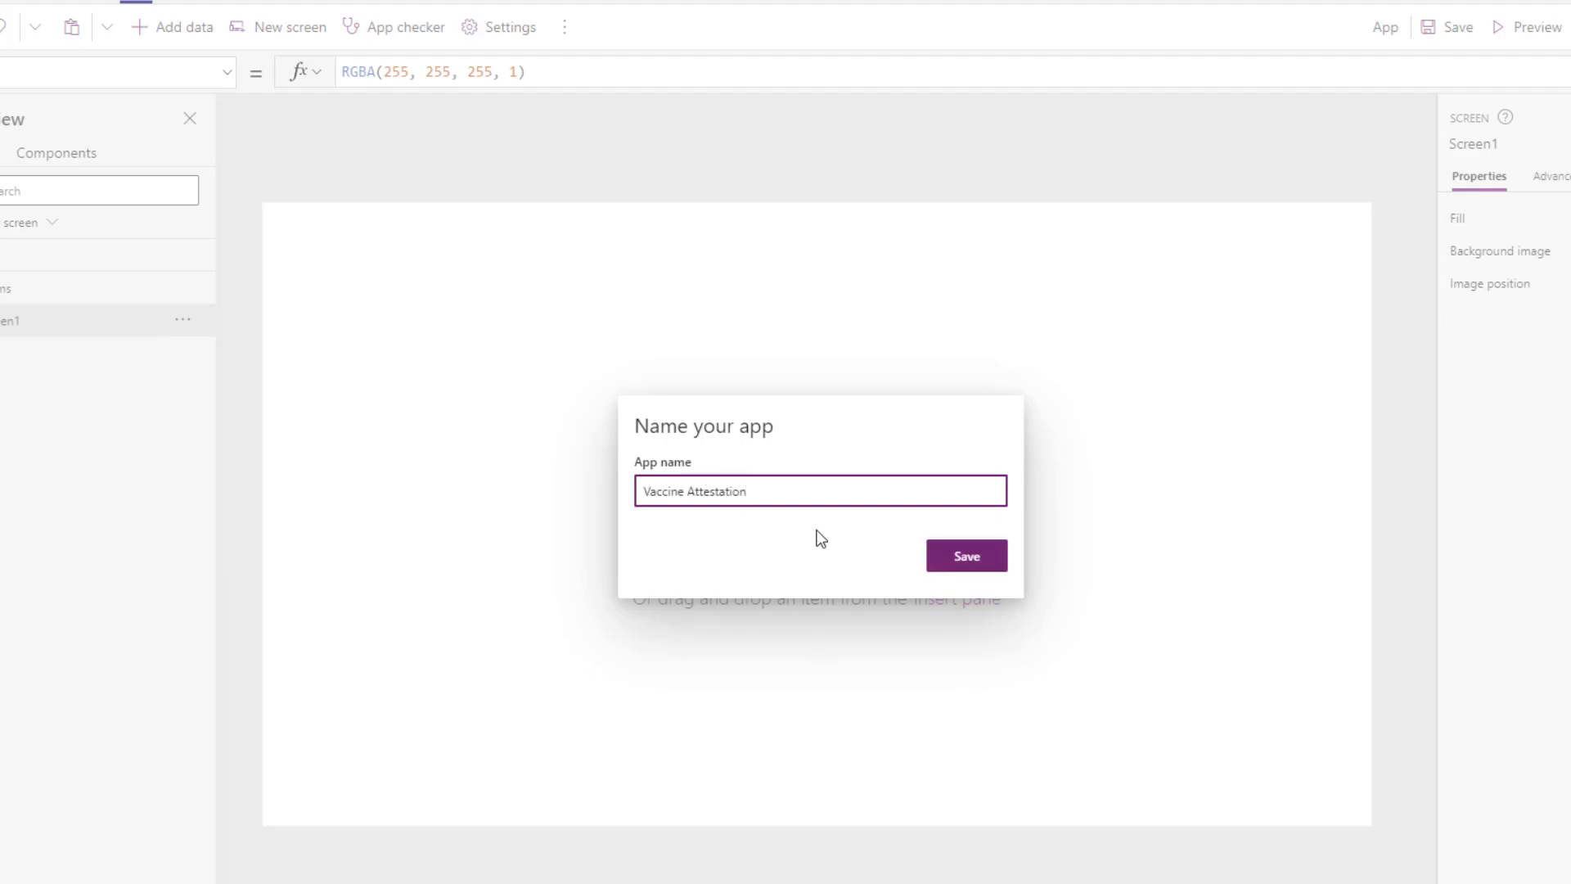
click(958, 564)
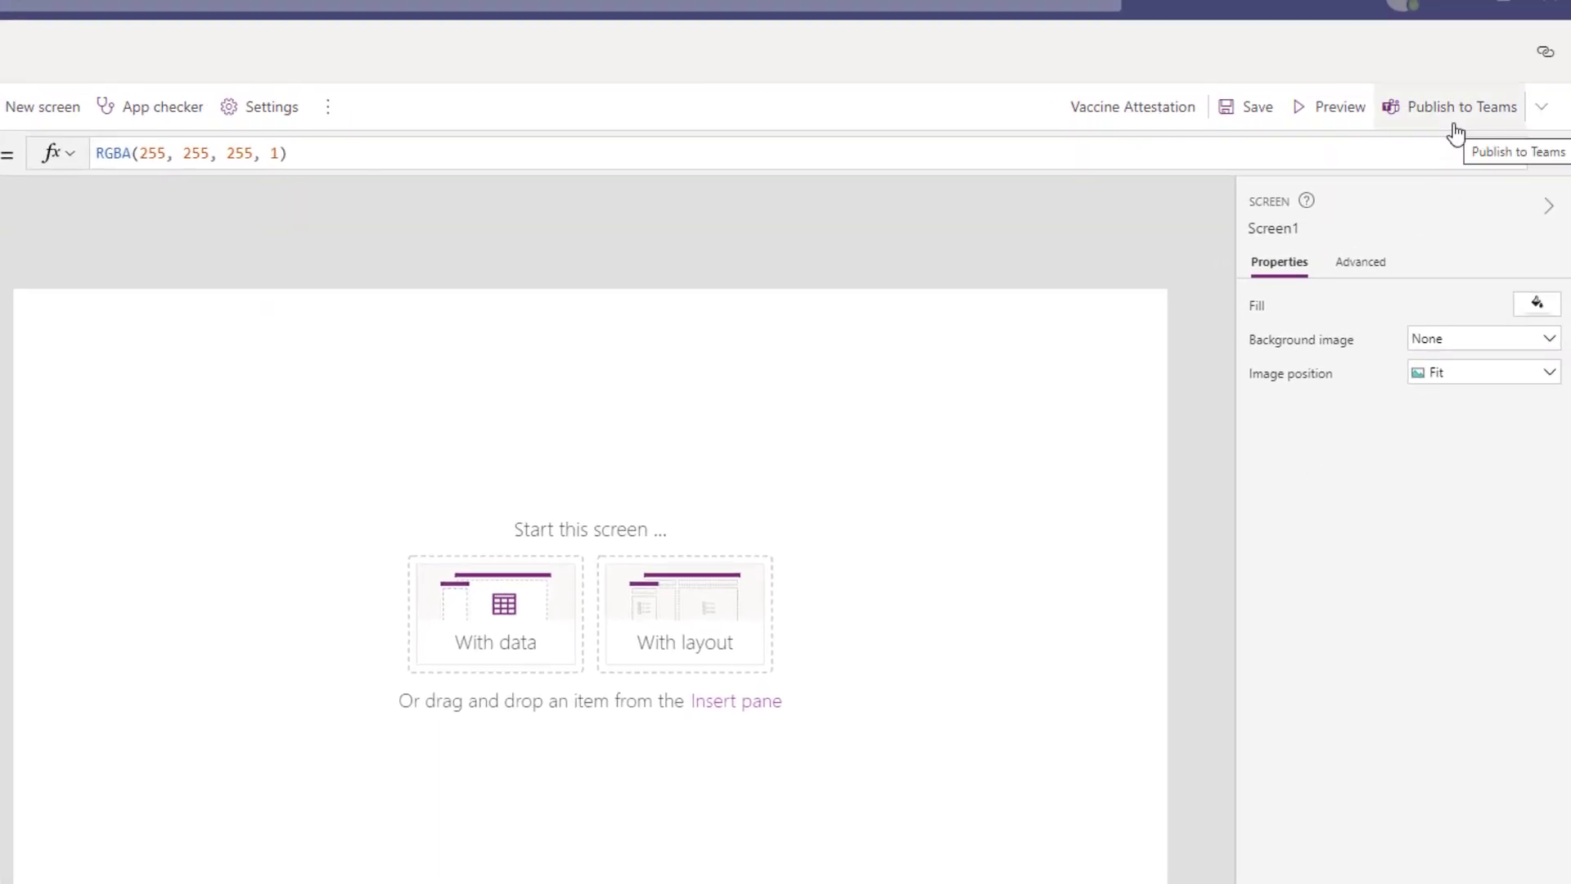
Publish the Vaccine Attestation app to Teams as a tab in the General channel, and open that tab
click(1455, 131)
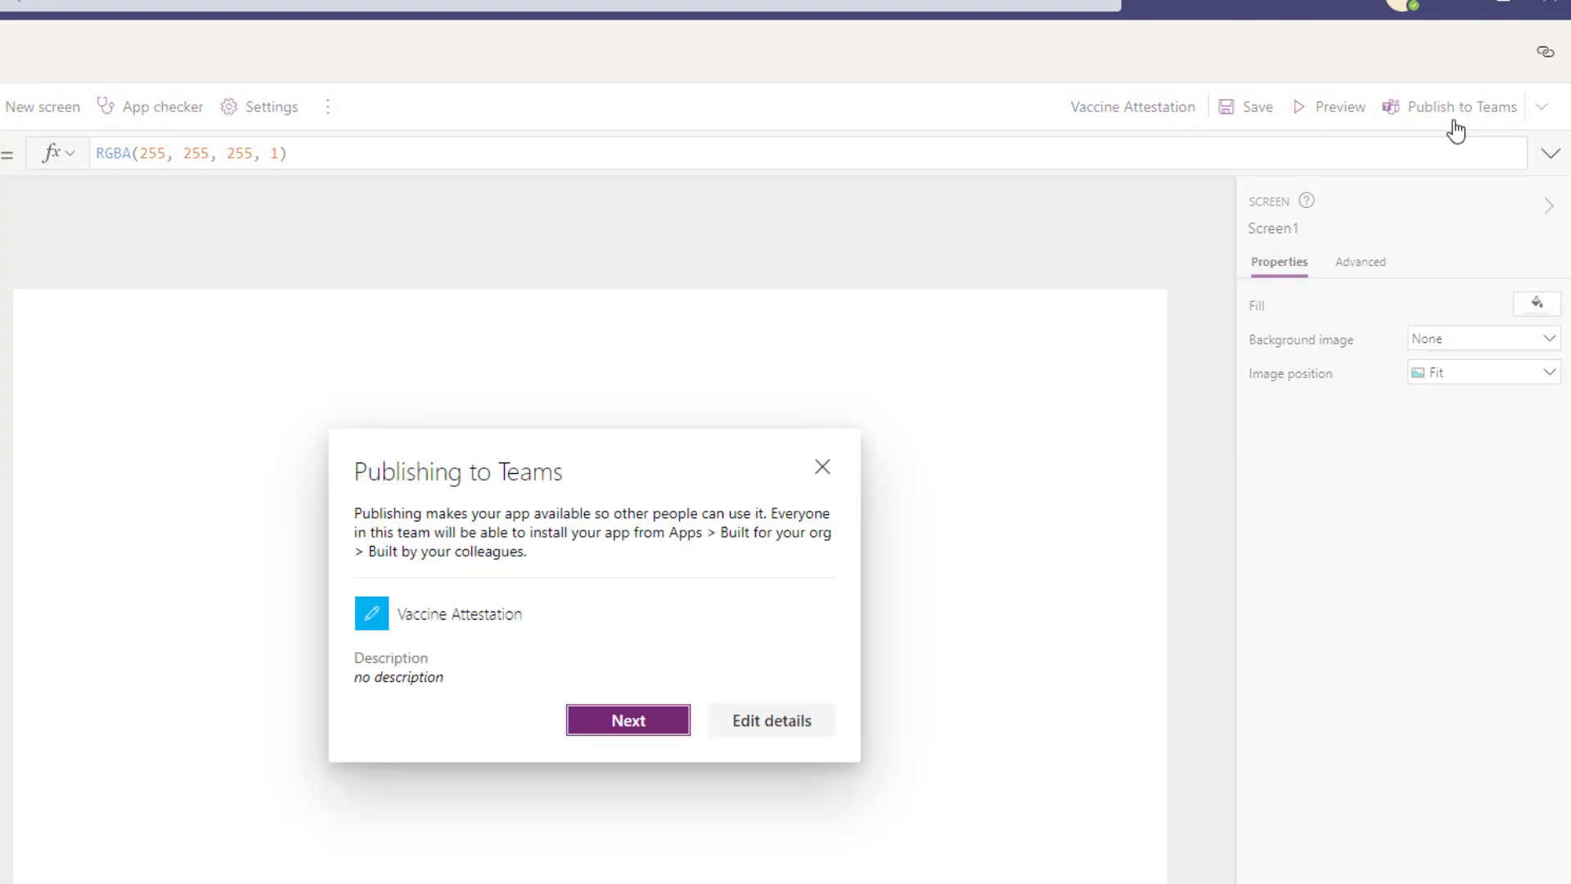
click(618, 724)
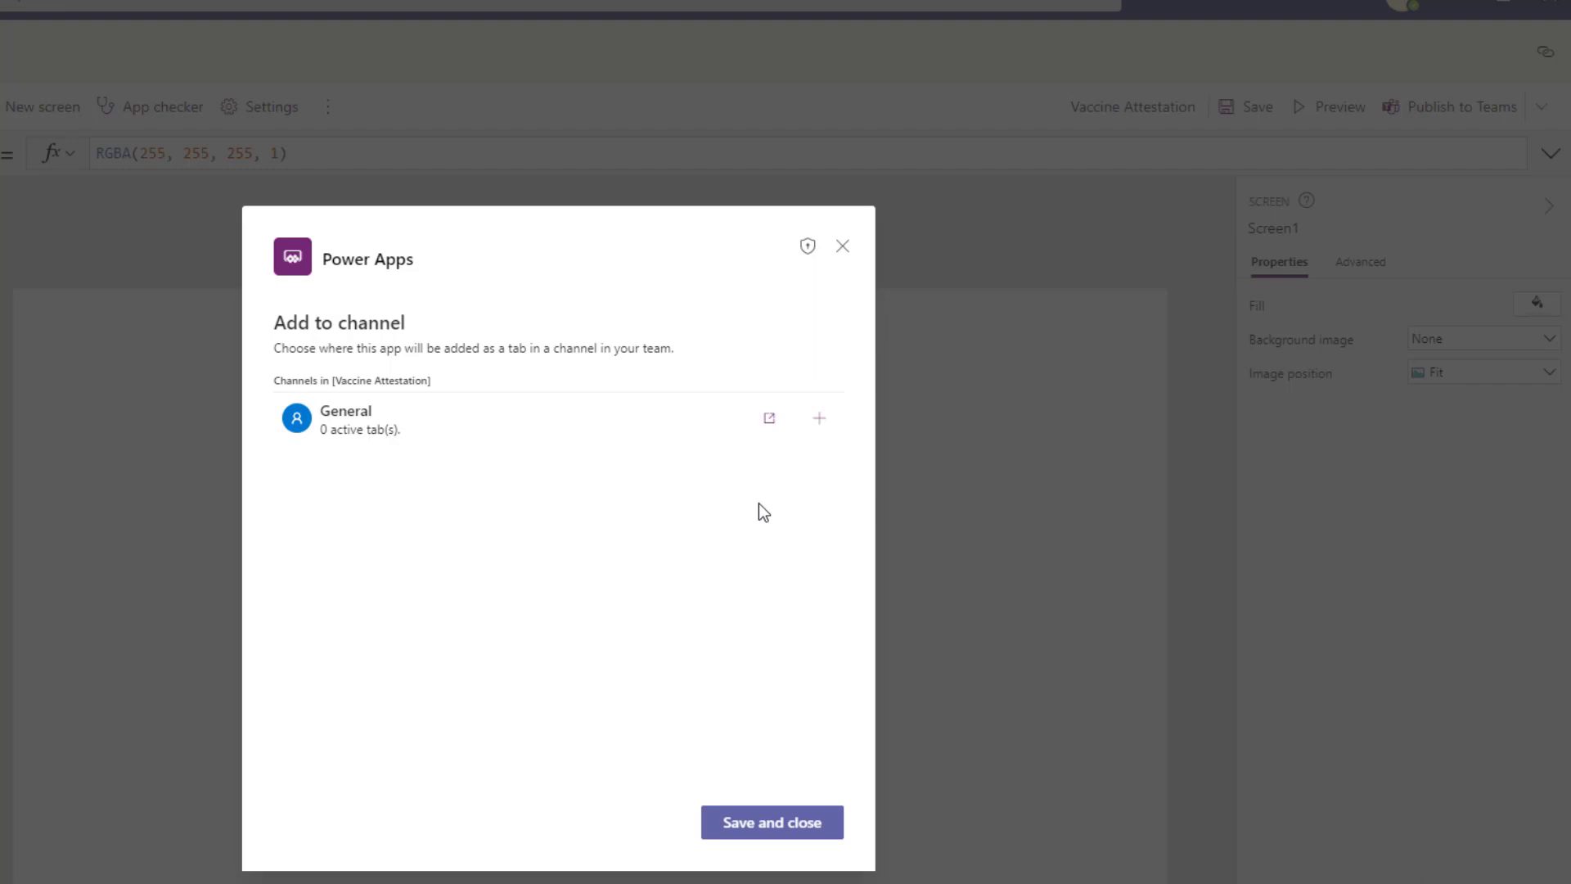
click(820, 422)
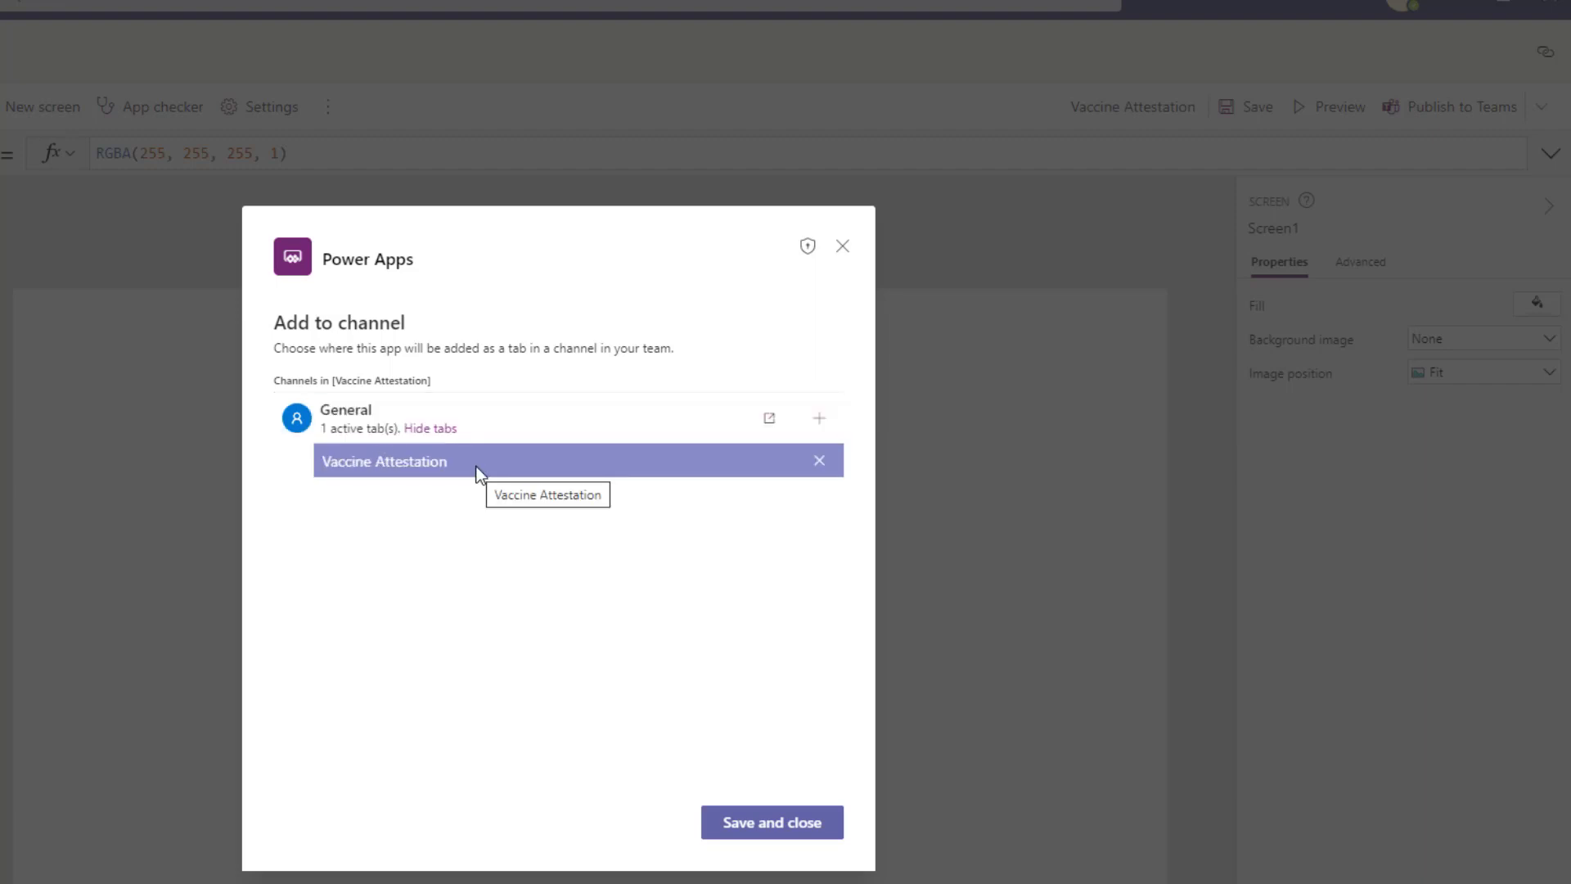
click(755, 823)
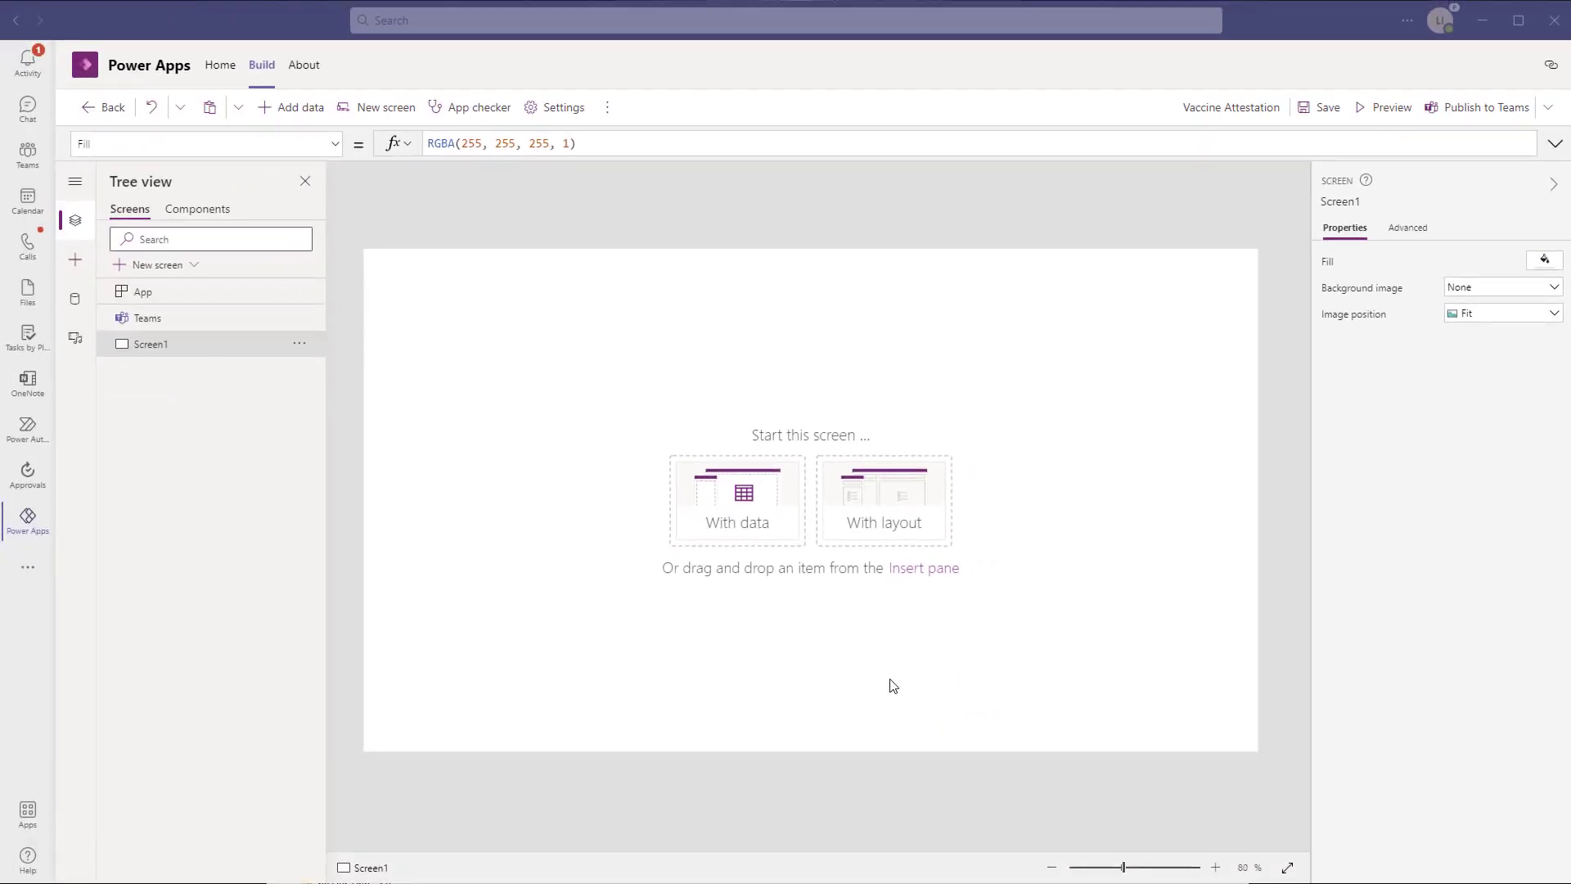
click(28, 155)
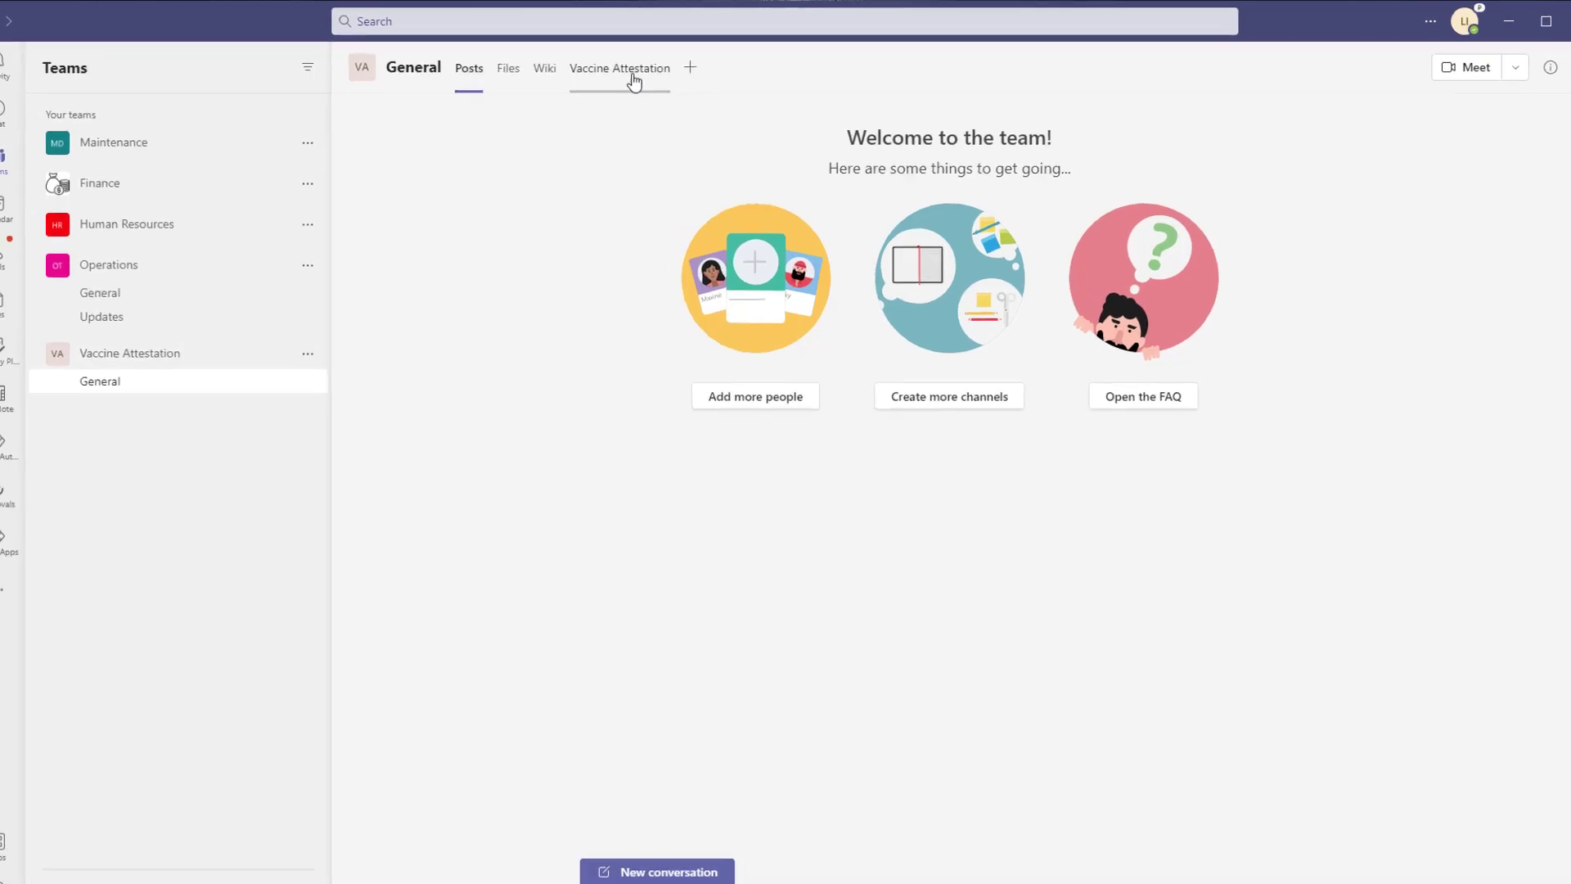
click(628, 81)
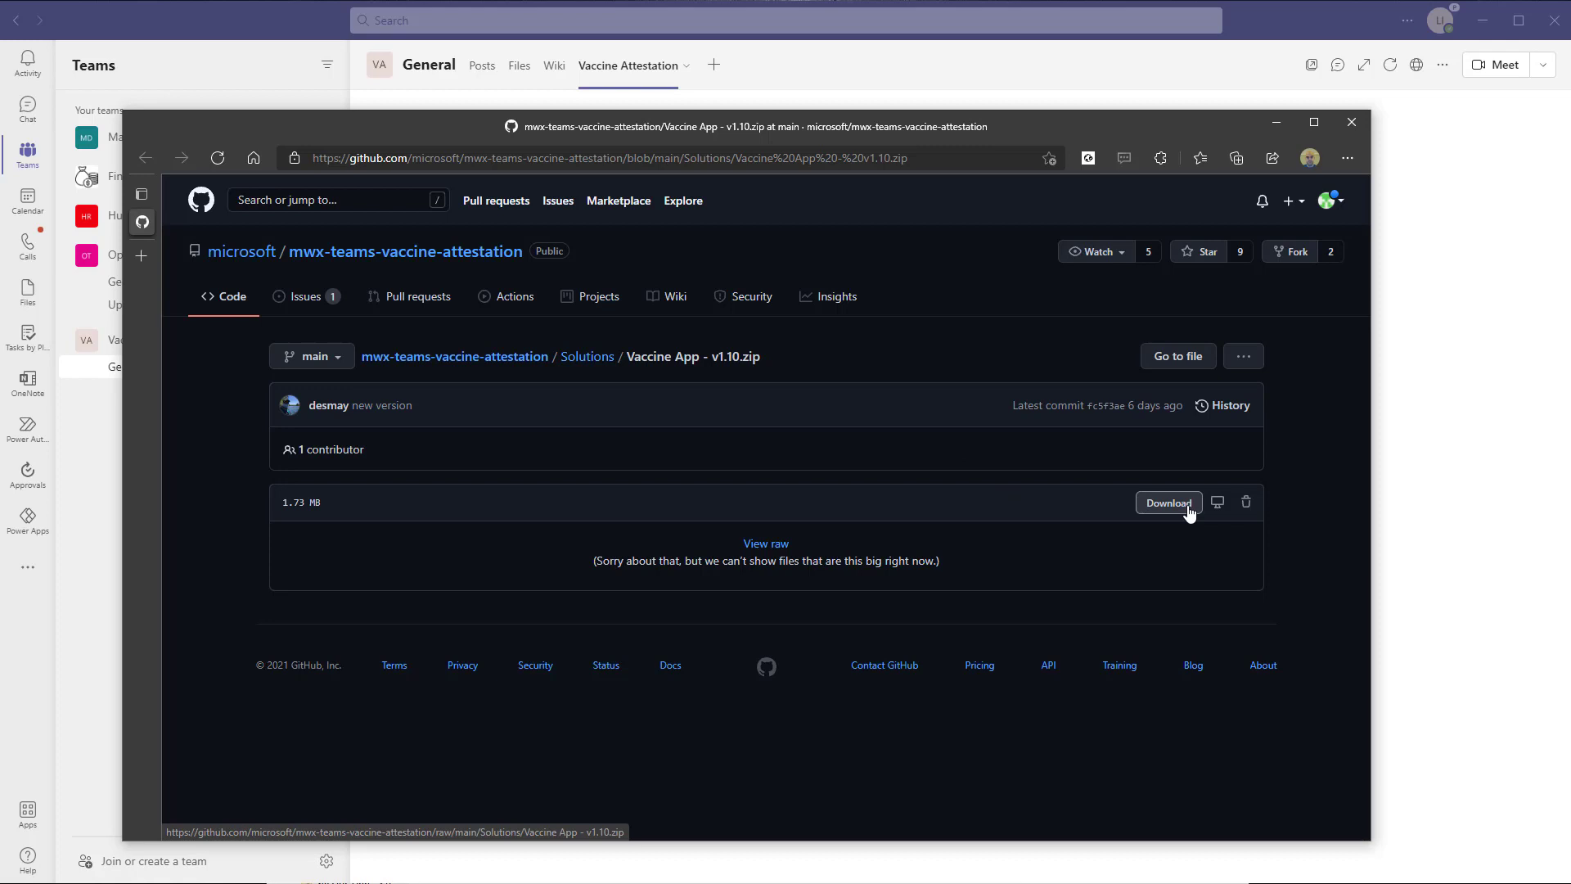
Return to Teams from the GitHub page and open the Vaccine Attestation team's full item list in Power Apps
click(1430, 602)
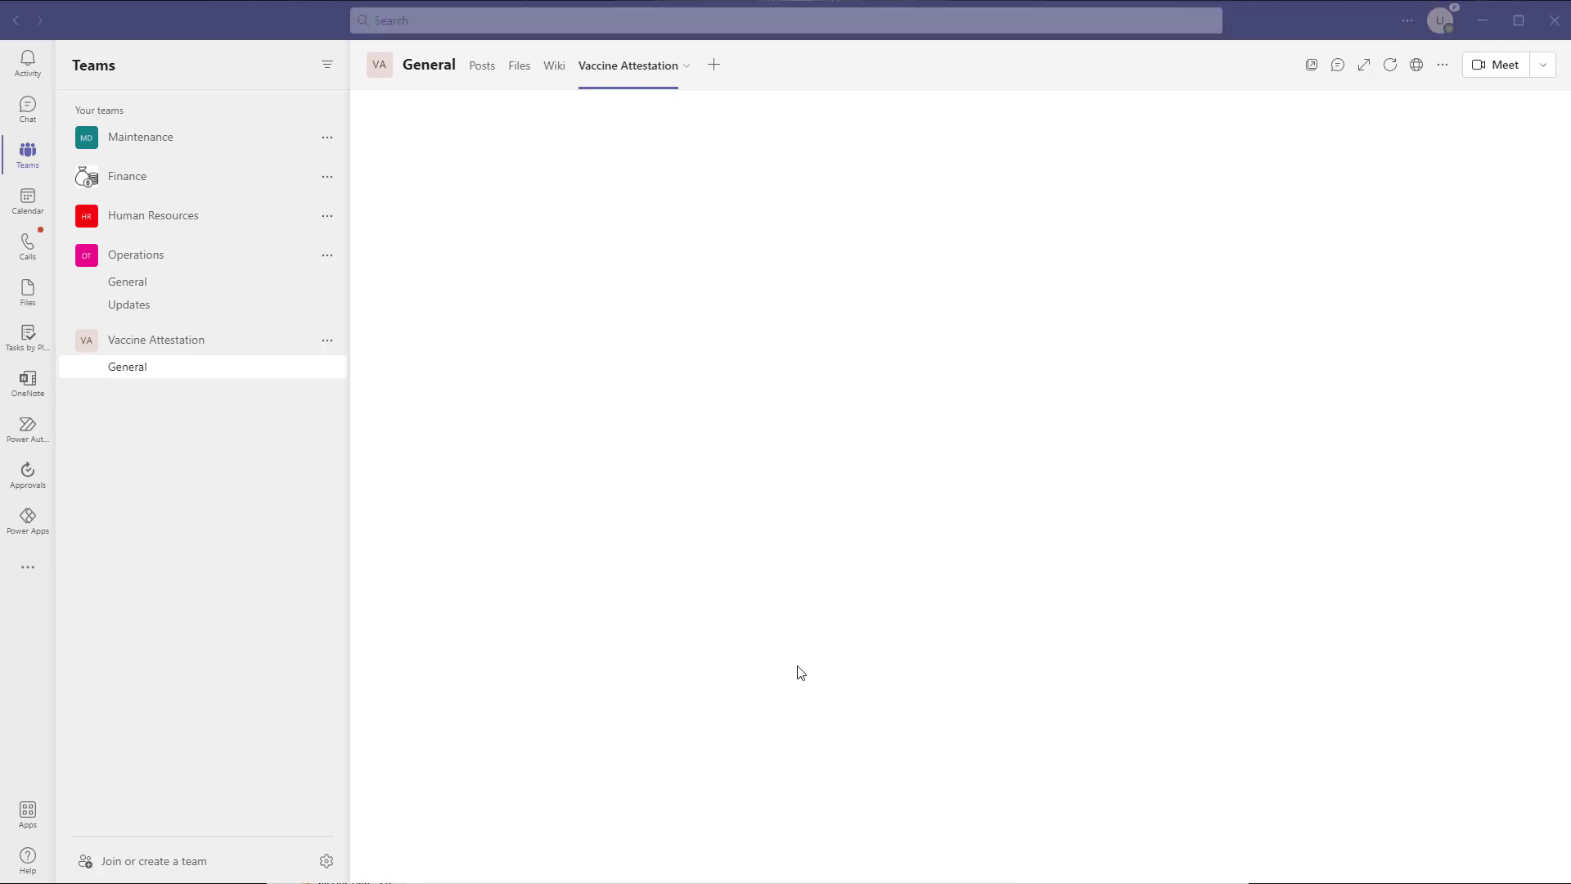
click(27, 522)
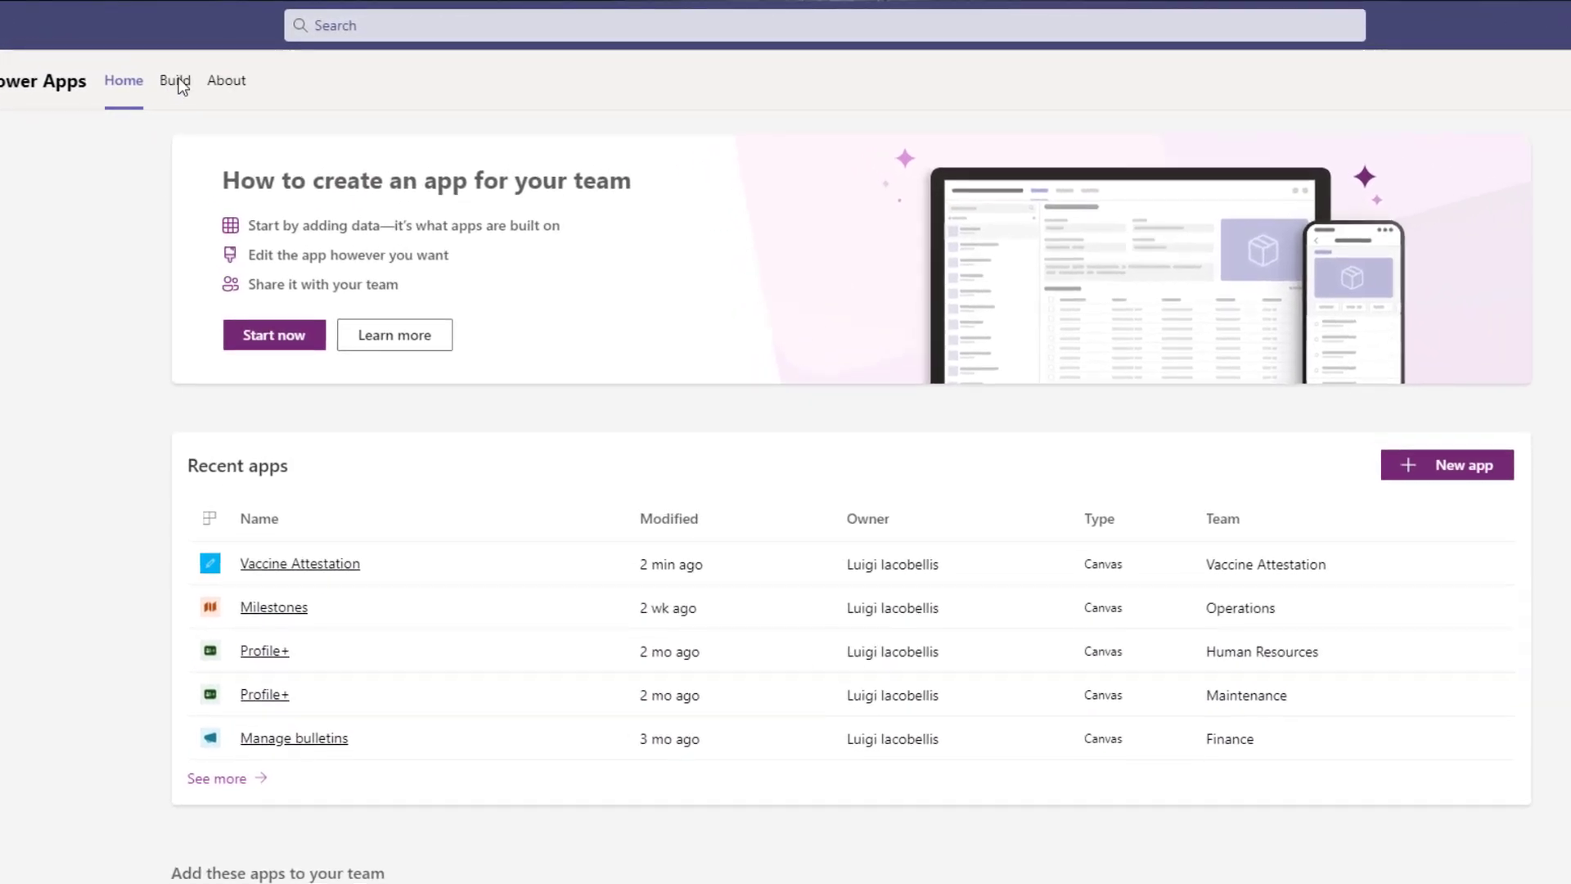
click(176, 82)
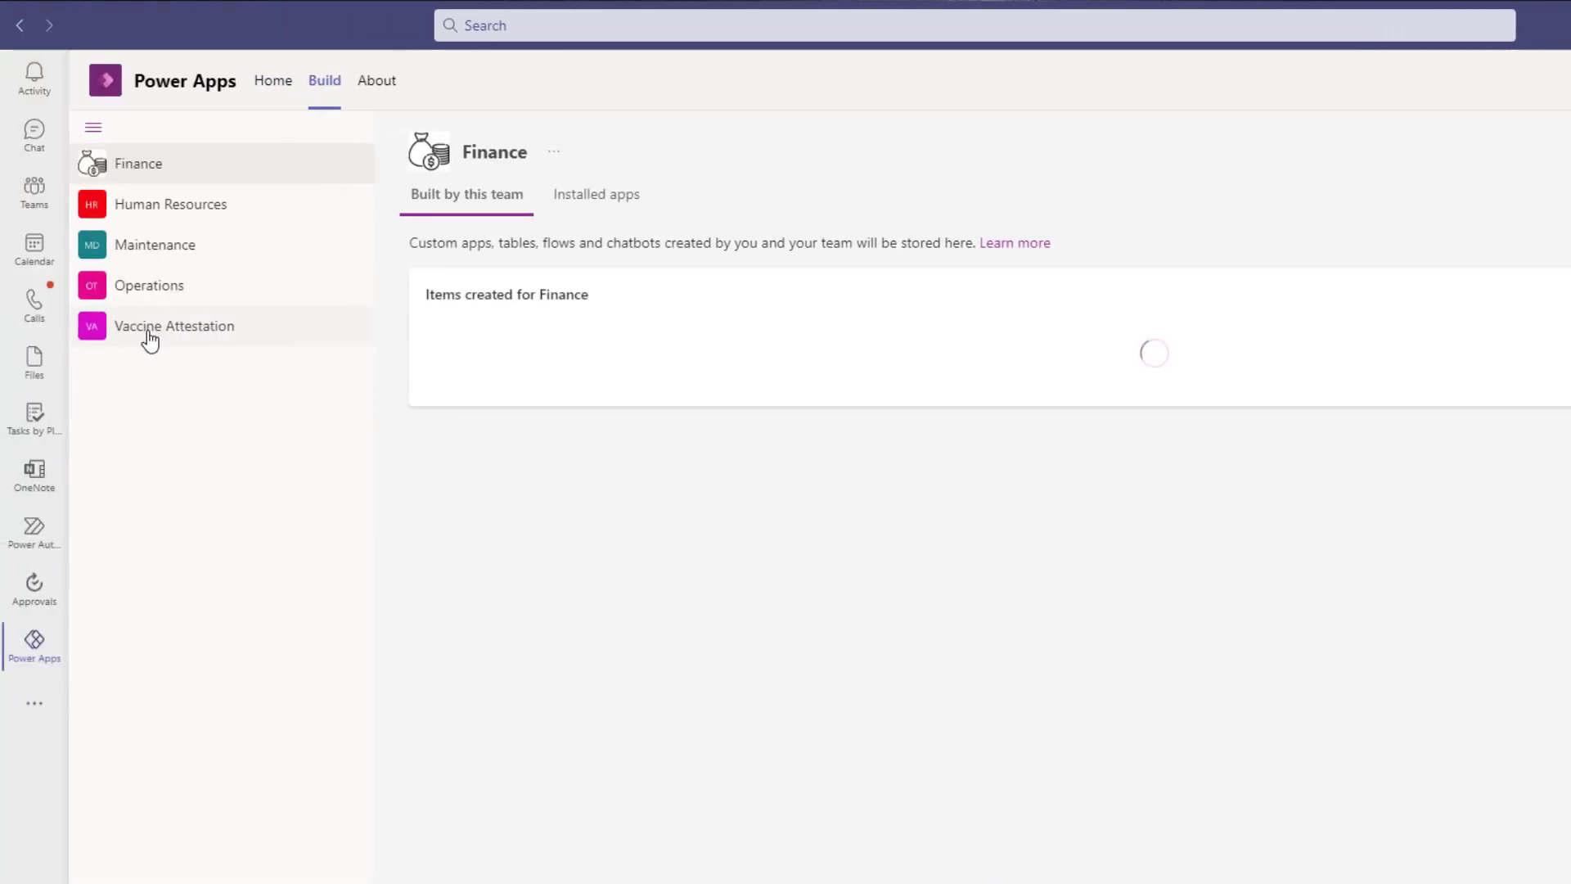
click(150, 336)
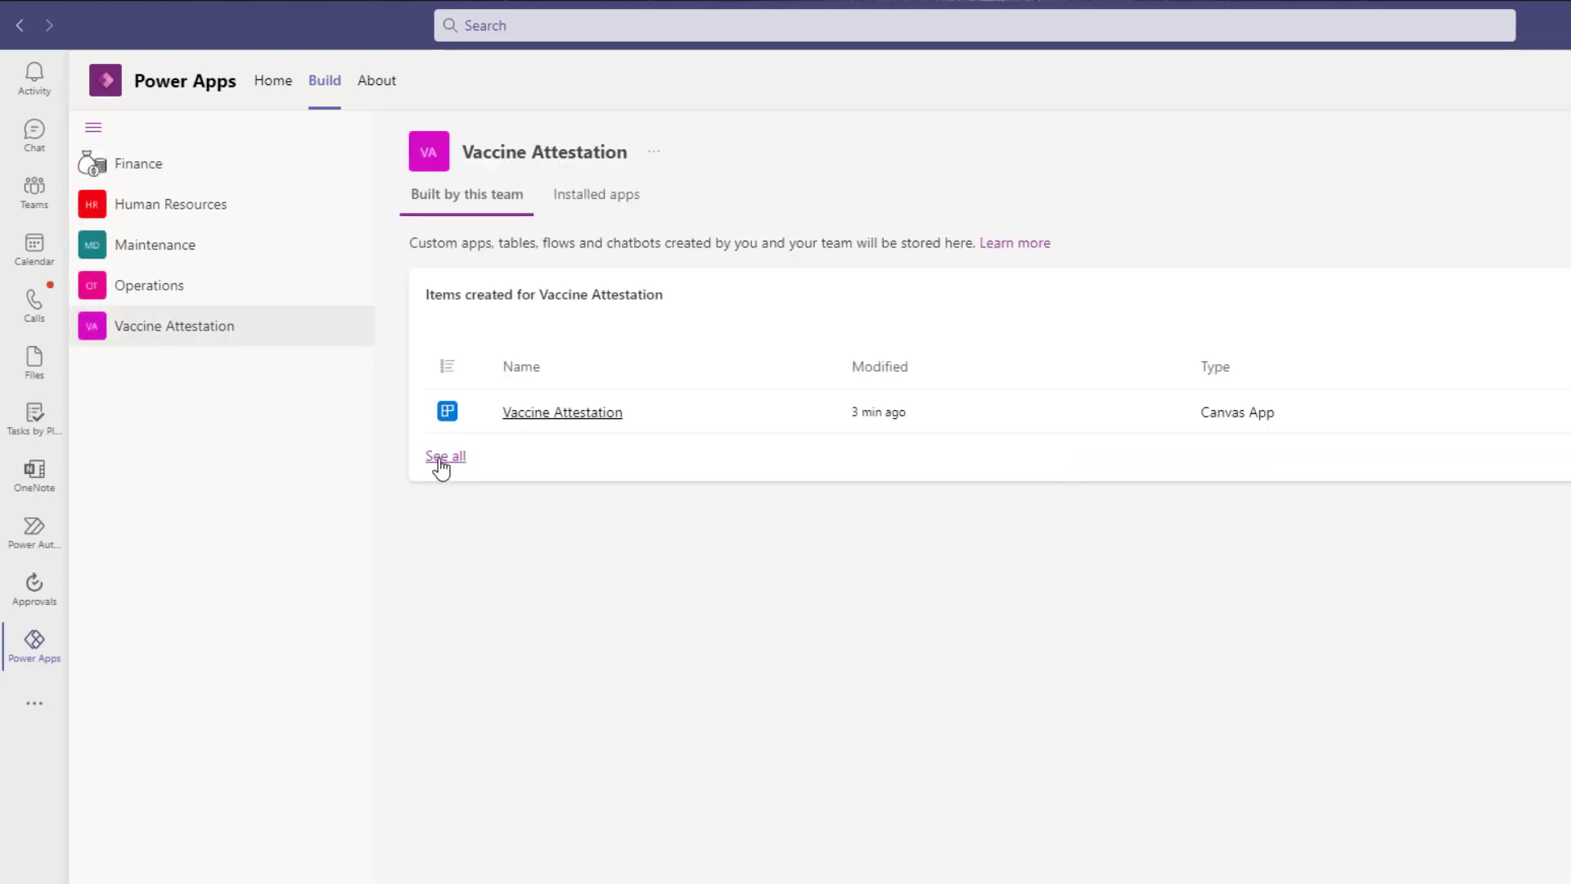
click(441, 458)
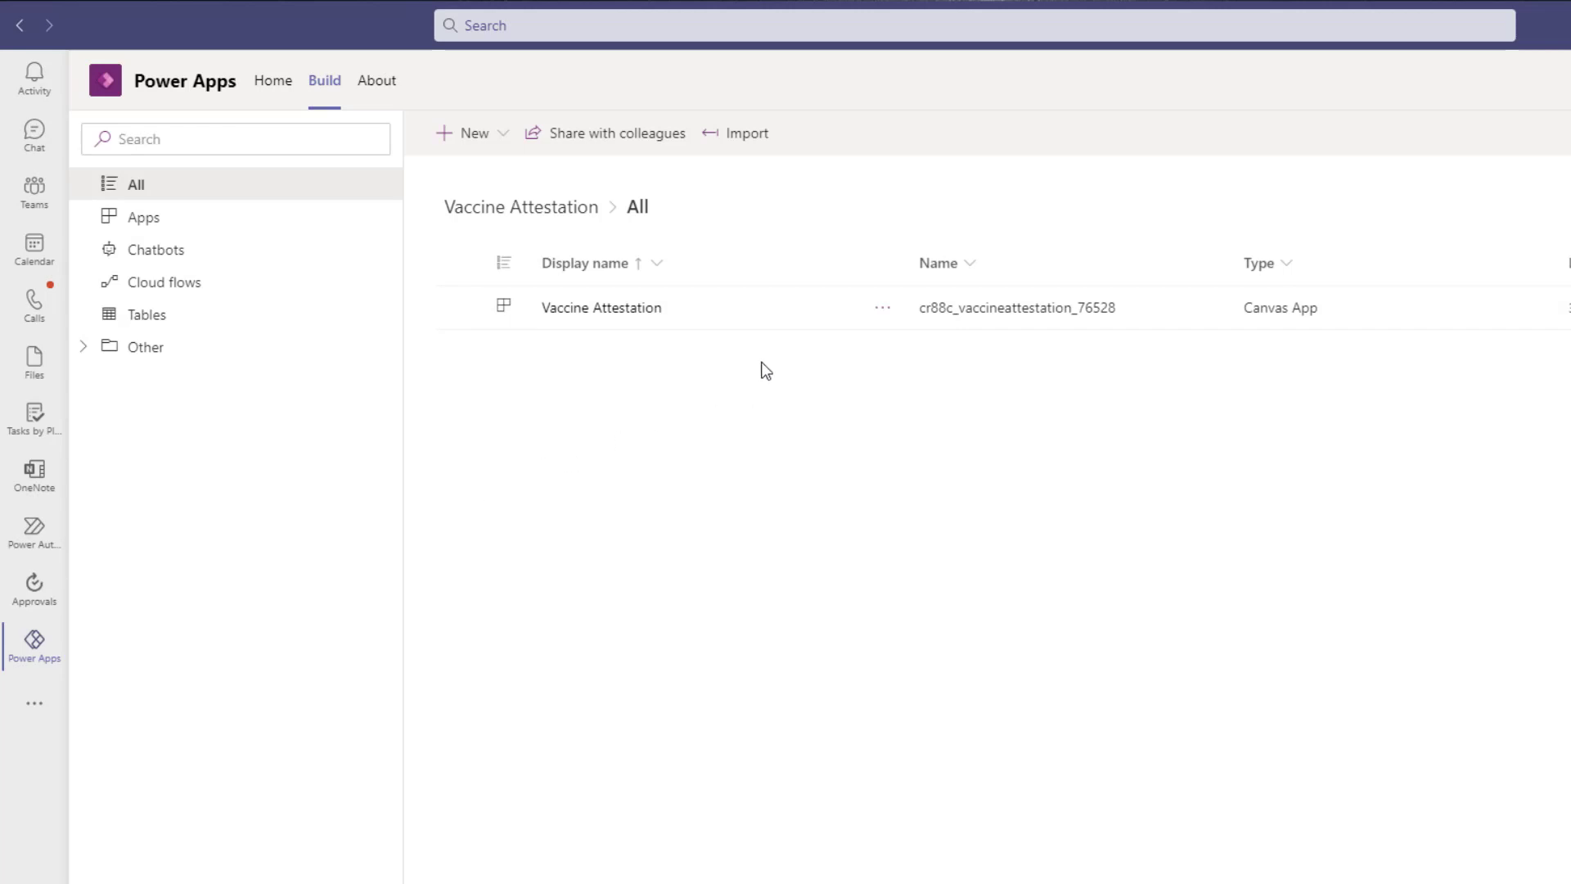
Start a solution import into the Vaccine Attestation team using the downloaded file Vaccine App - v1.10.zip
click(755, 144)
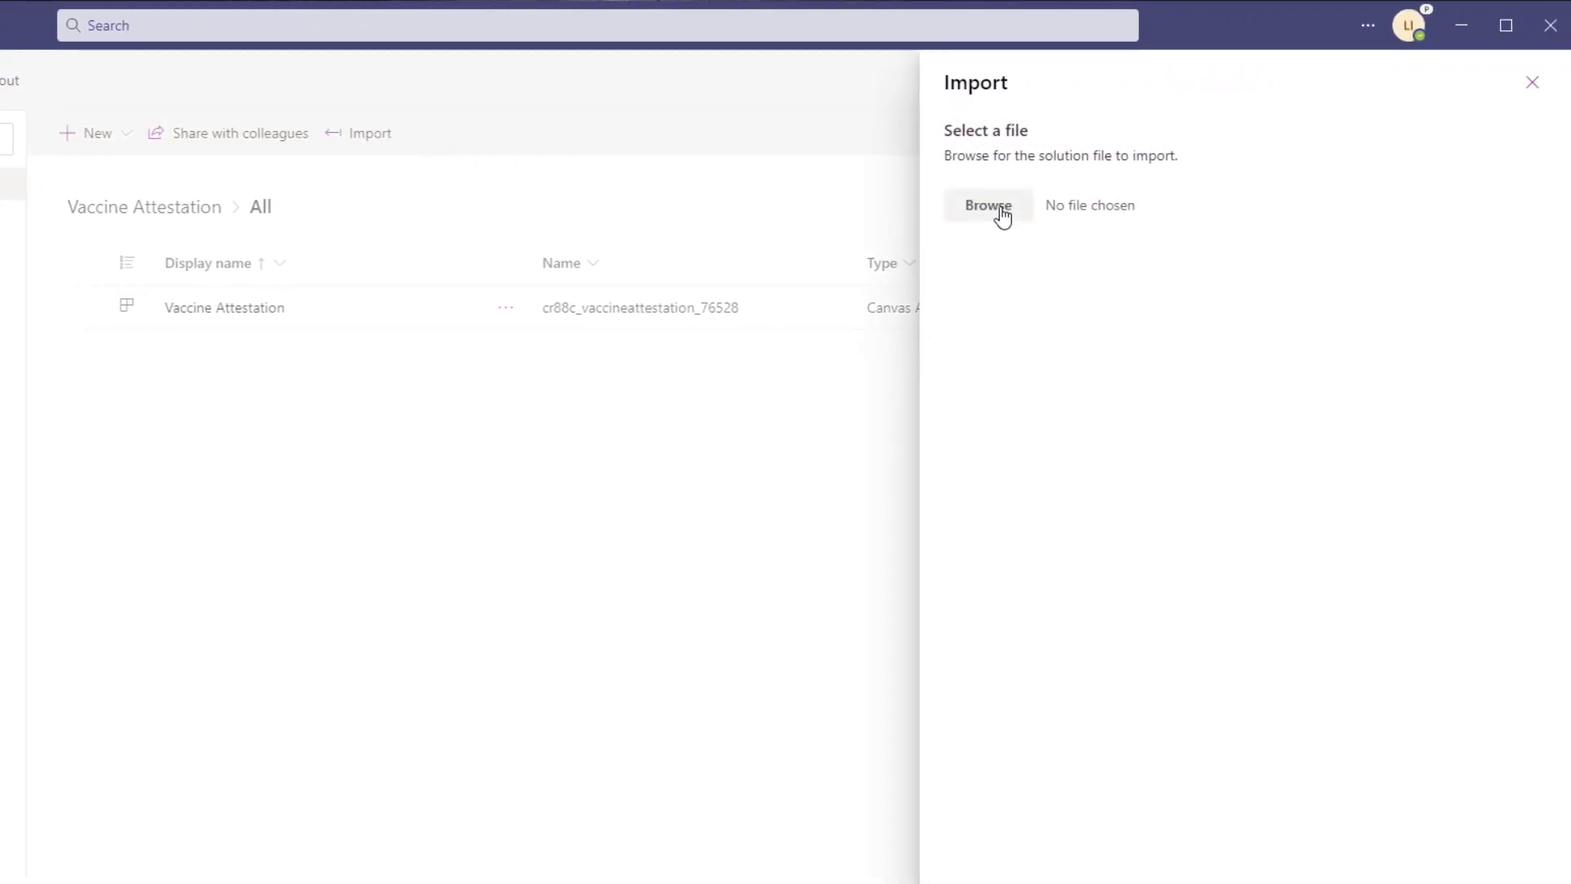
click(1002, 215)
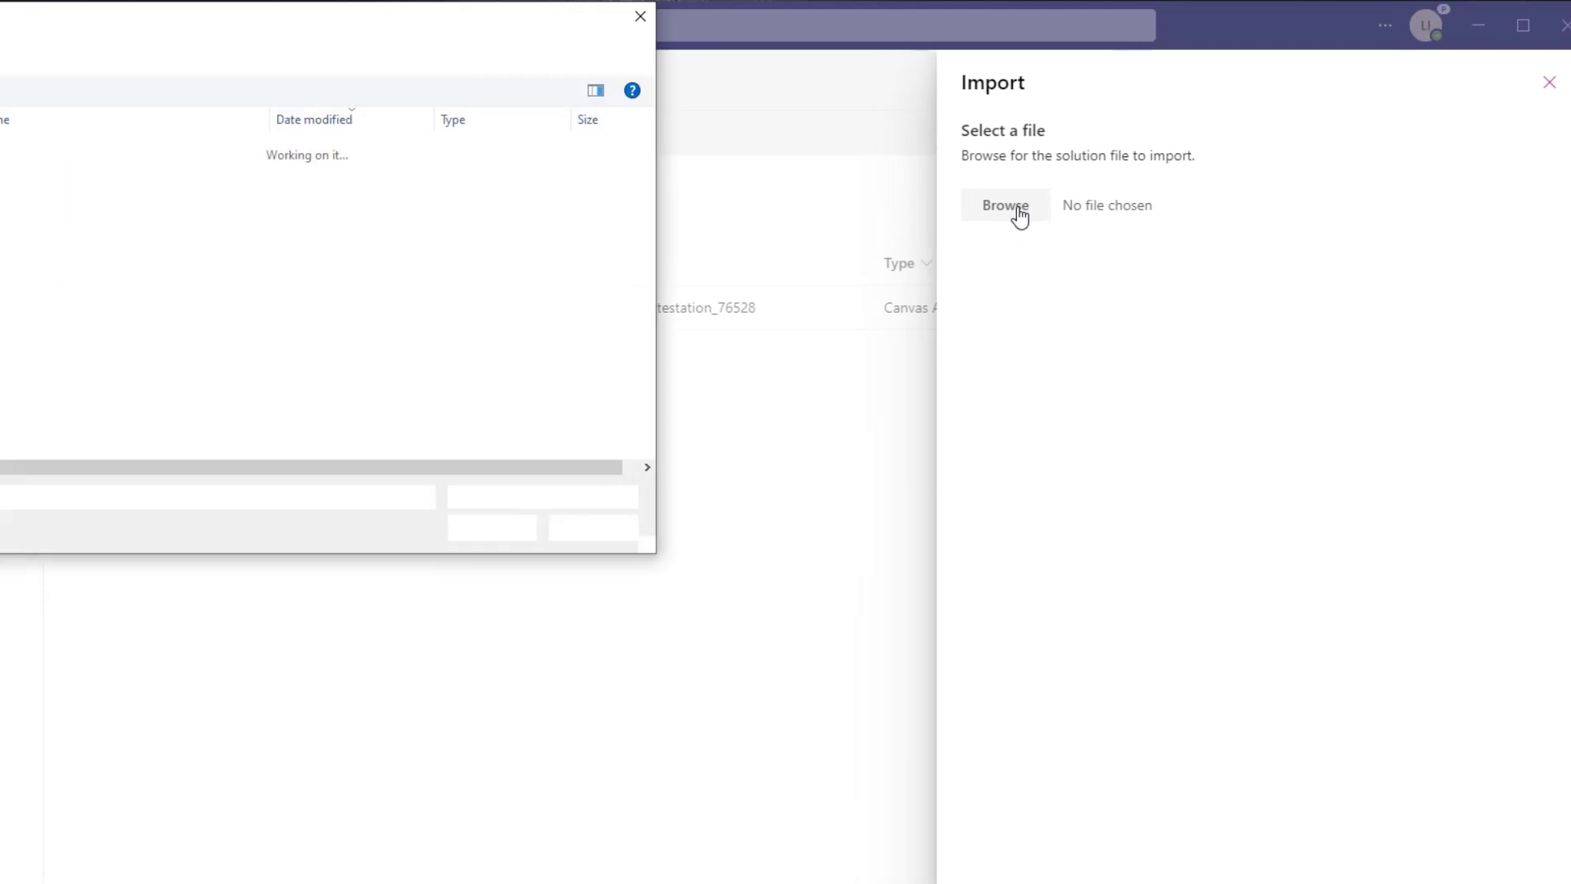
click(131, 175)
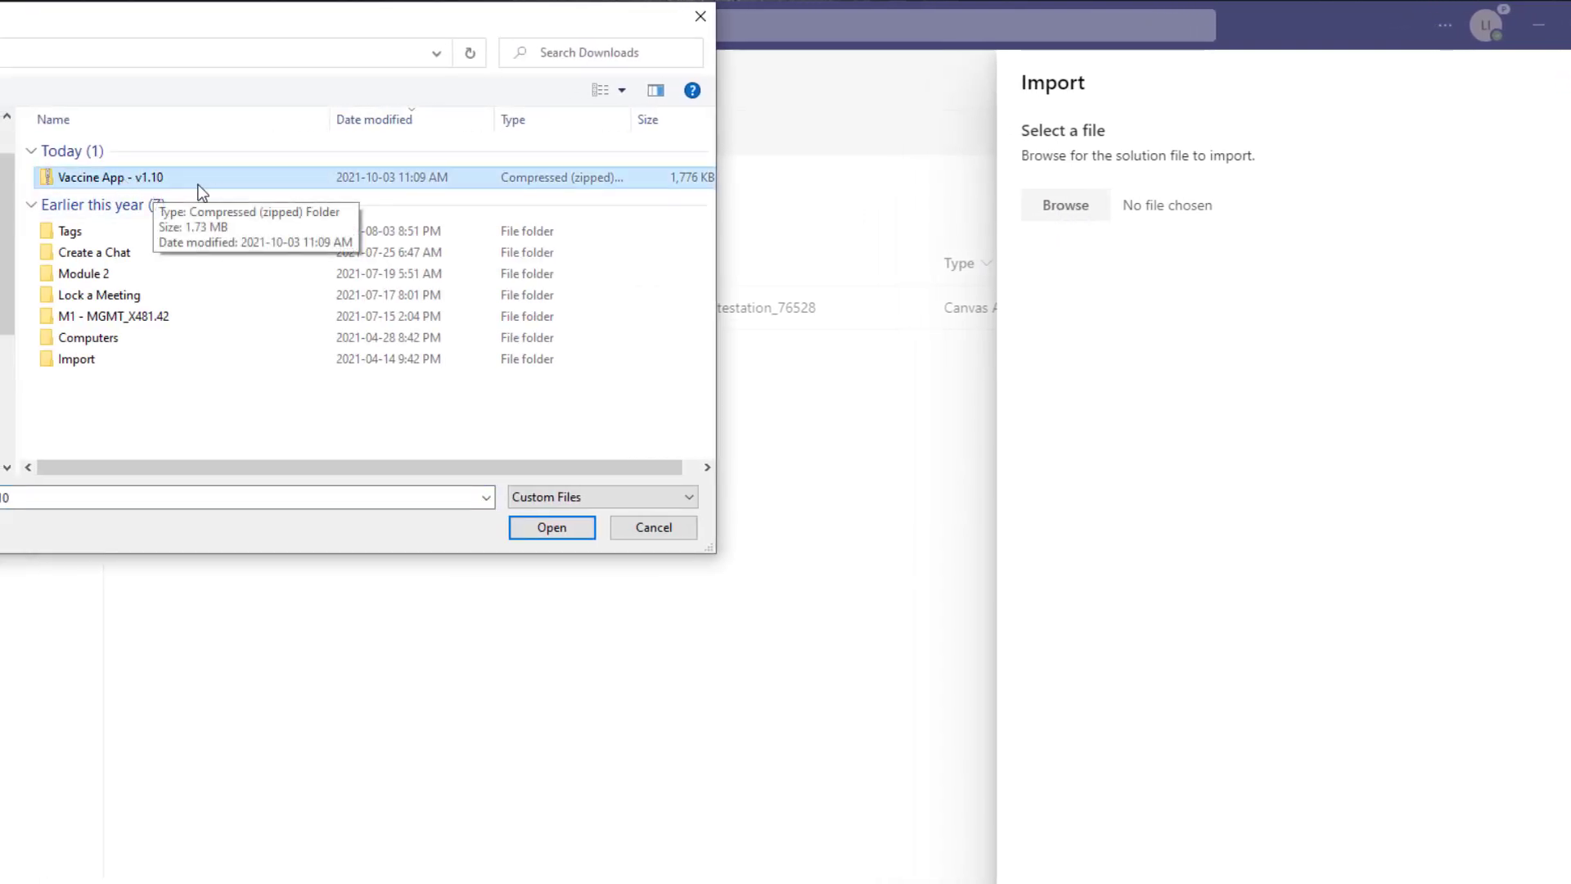
click(540, 530)
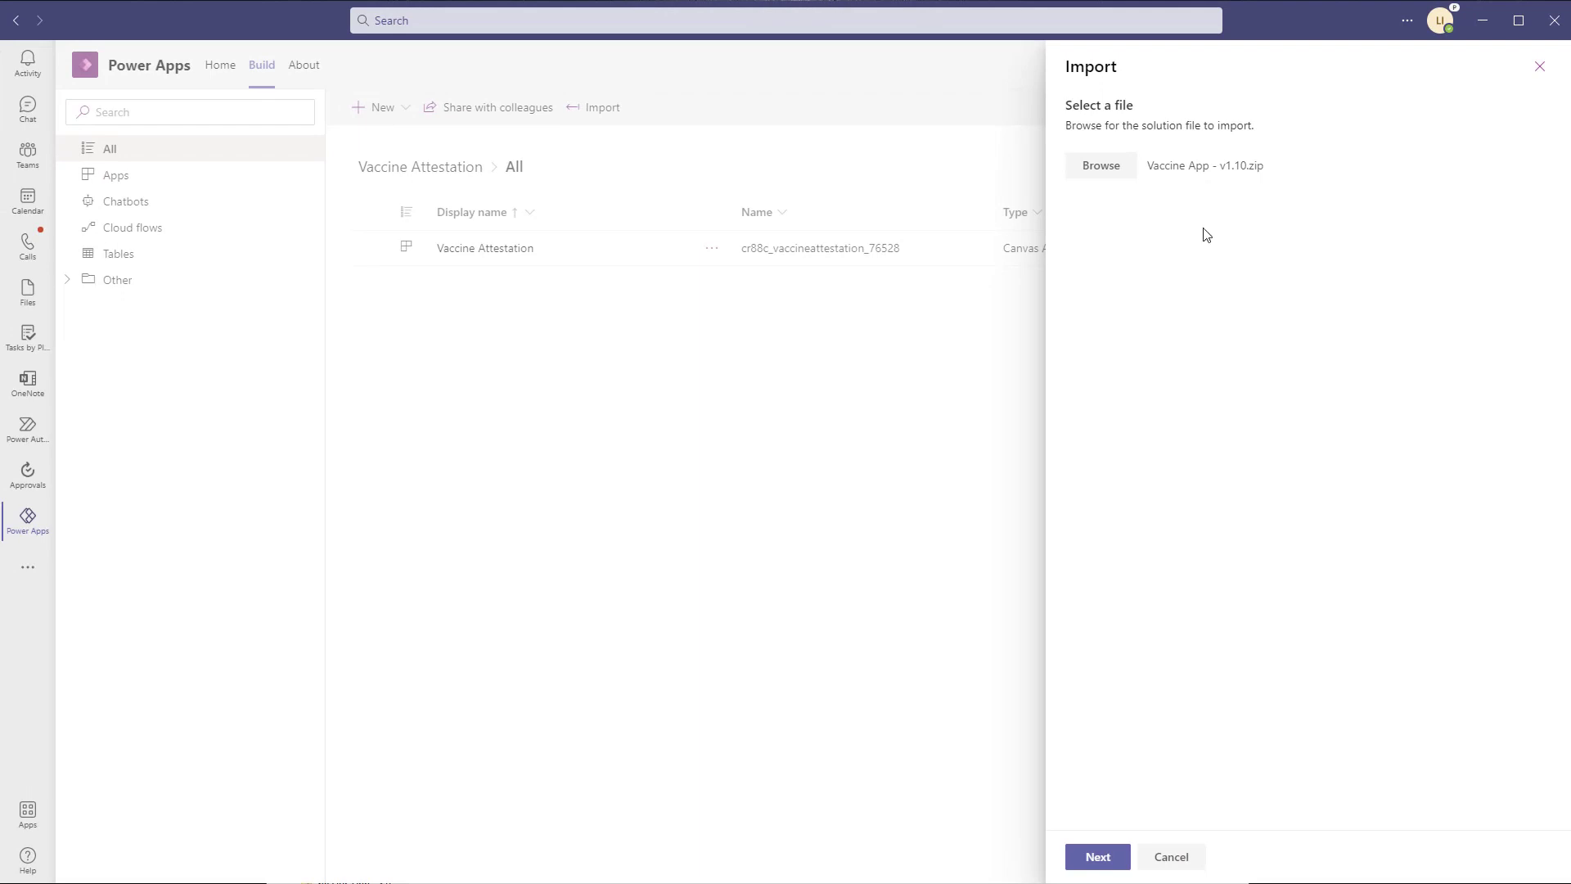
click(1110, 857)
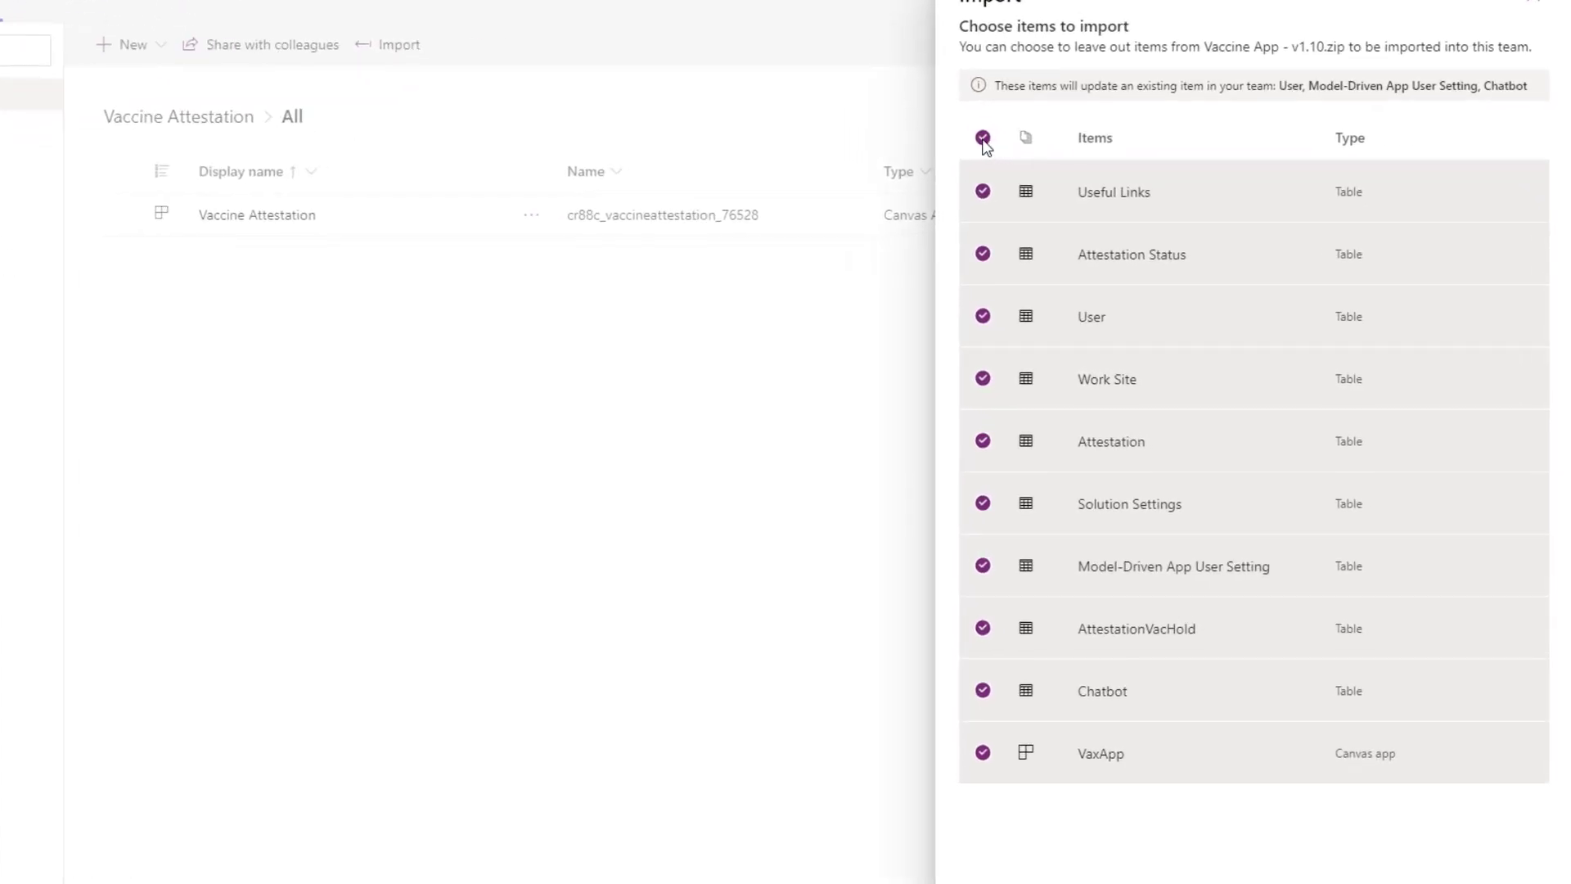
Import only Useful Links, Attestation Status, Work Site, Attestation, Solution Settings, AttestationVacHold and VaxApp from the solution file
click(982, 138)
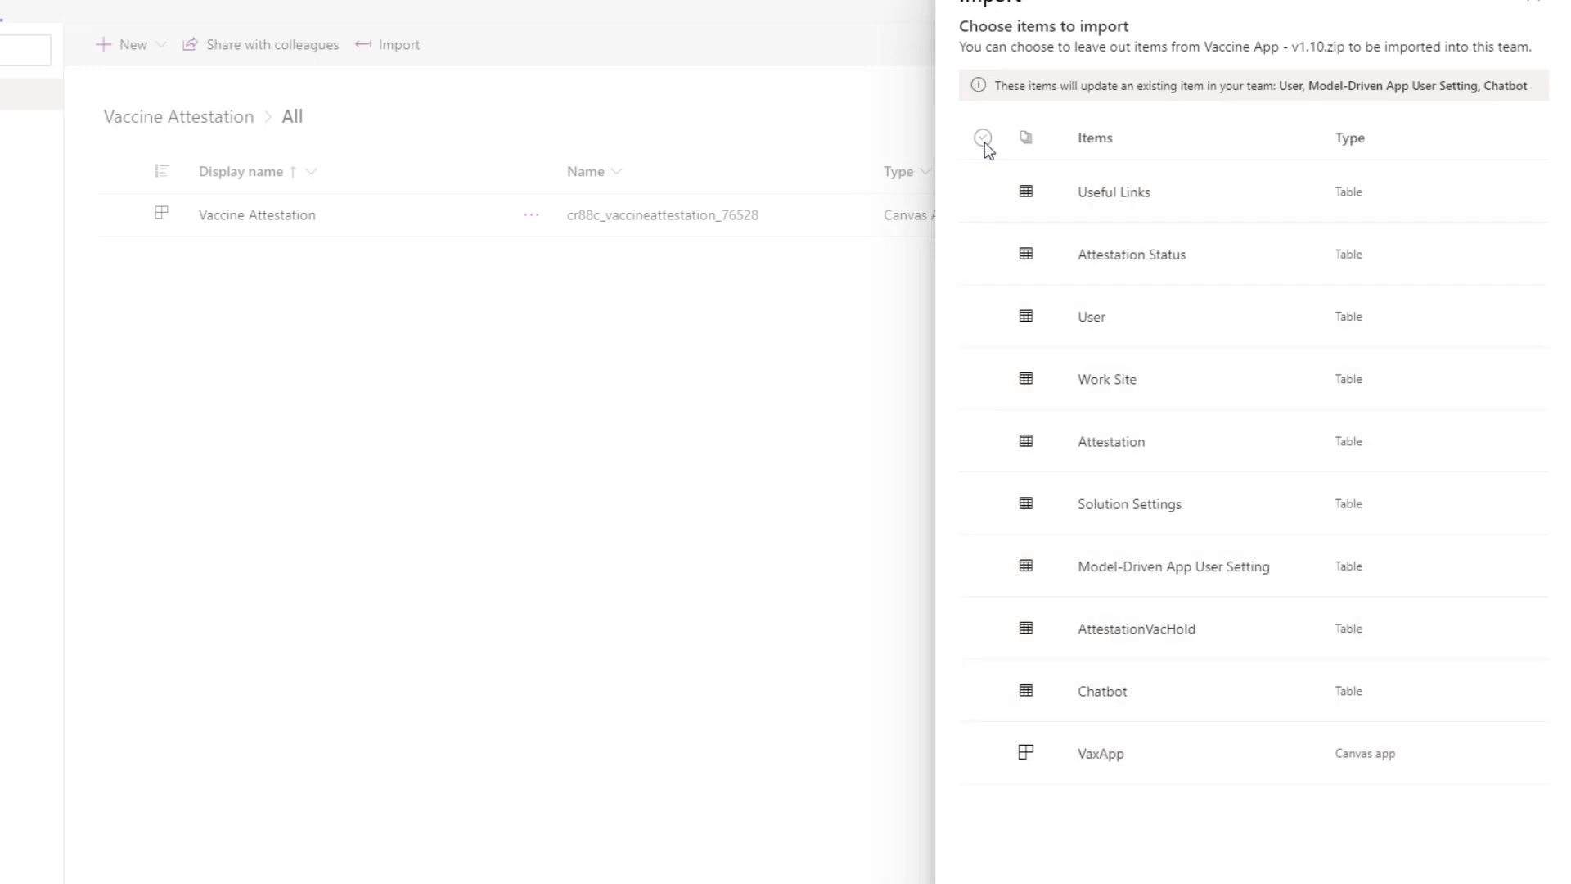
click(983, 192)
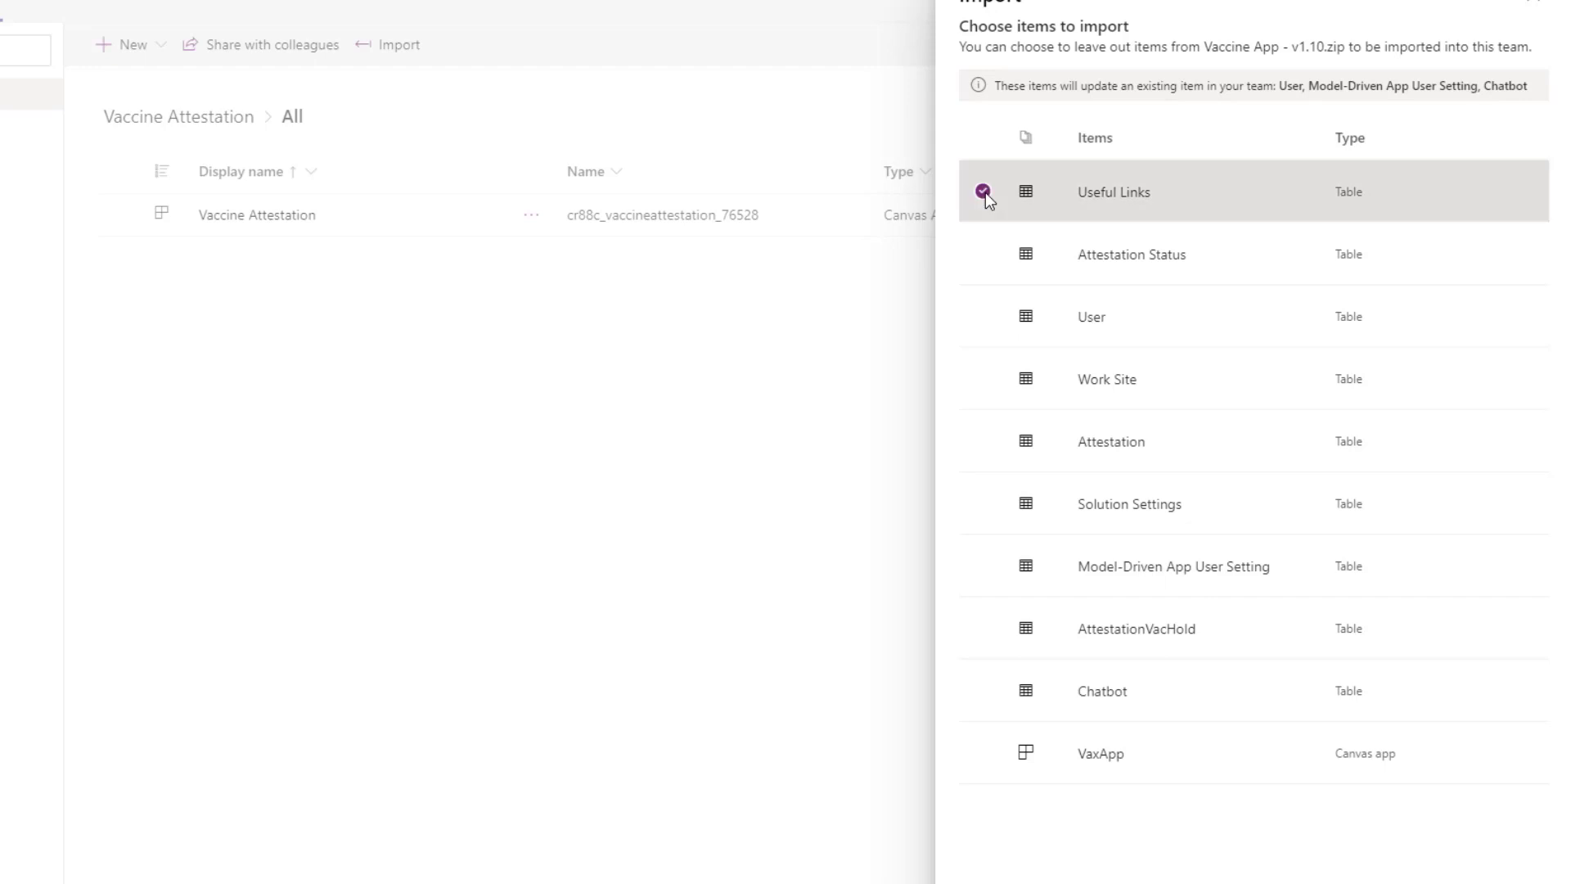
click(983, 255)
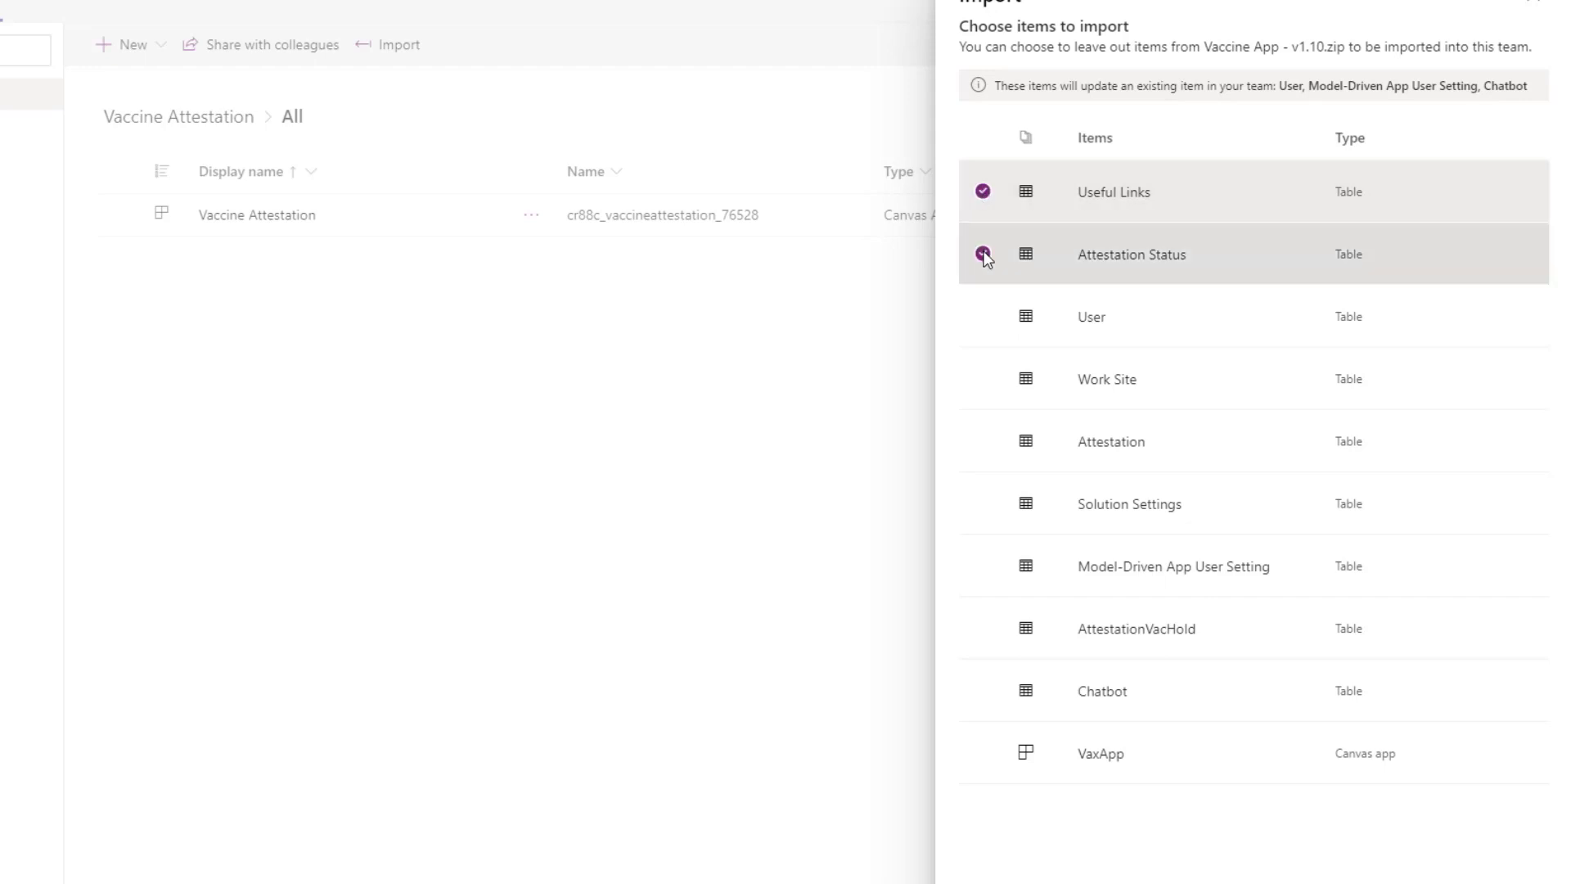
click(981, 379)
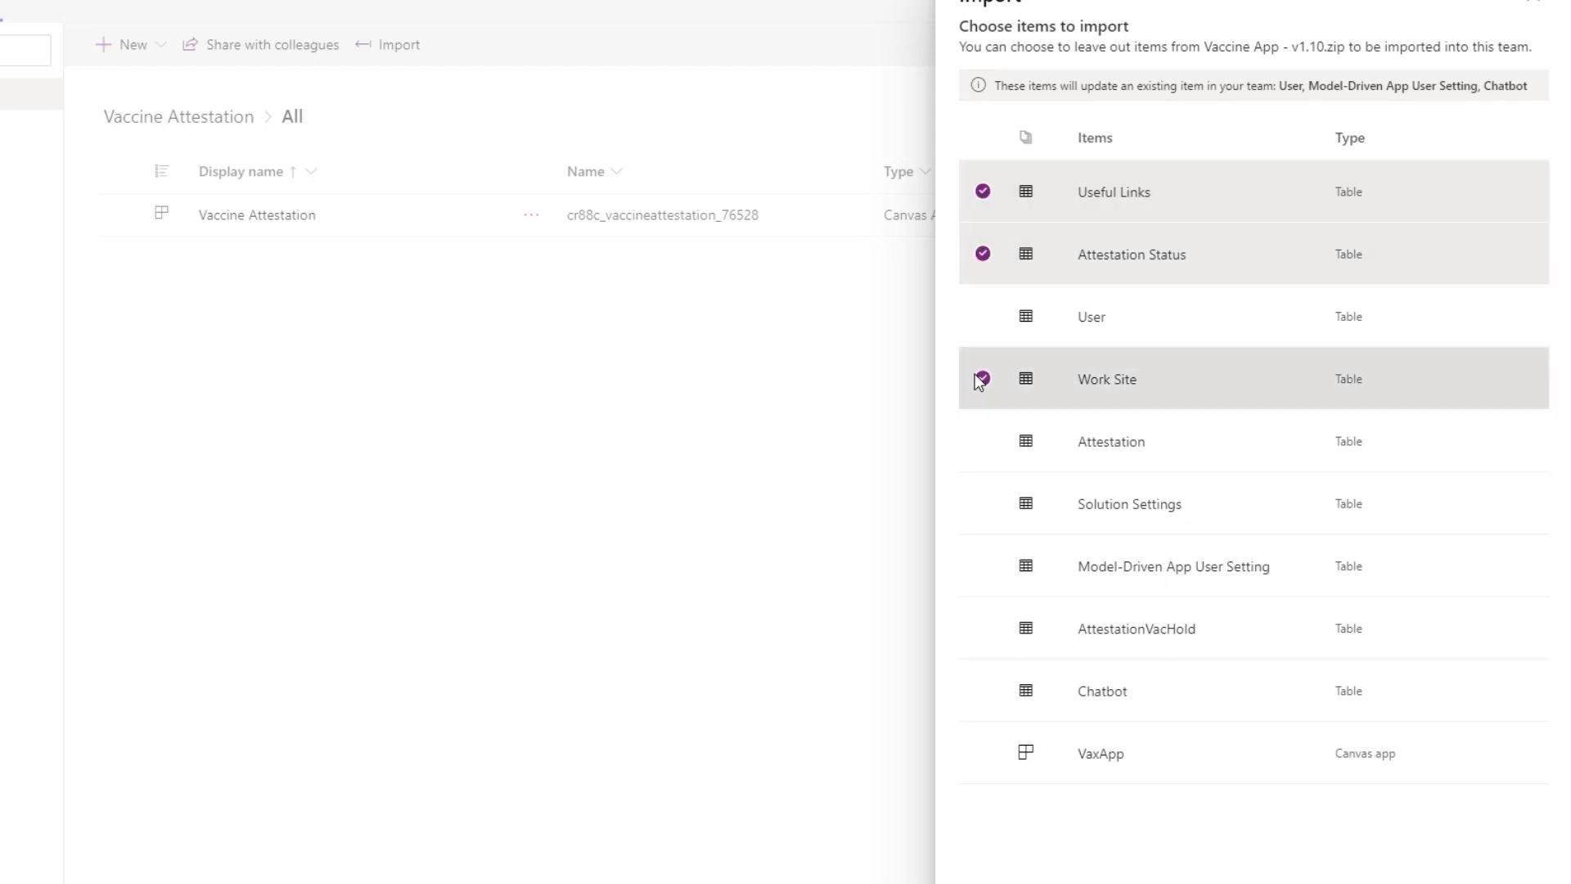
click(983, 442)
click(982, 504)
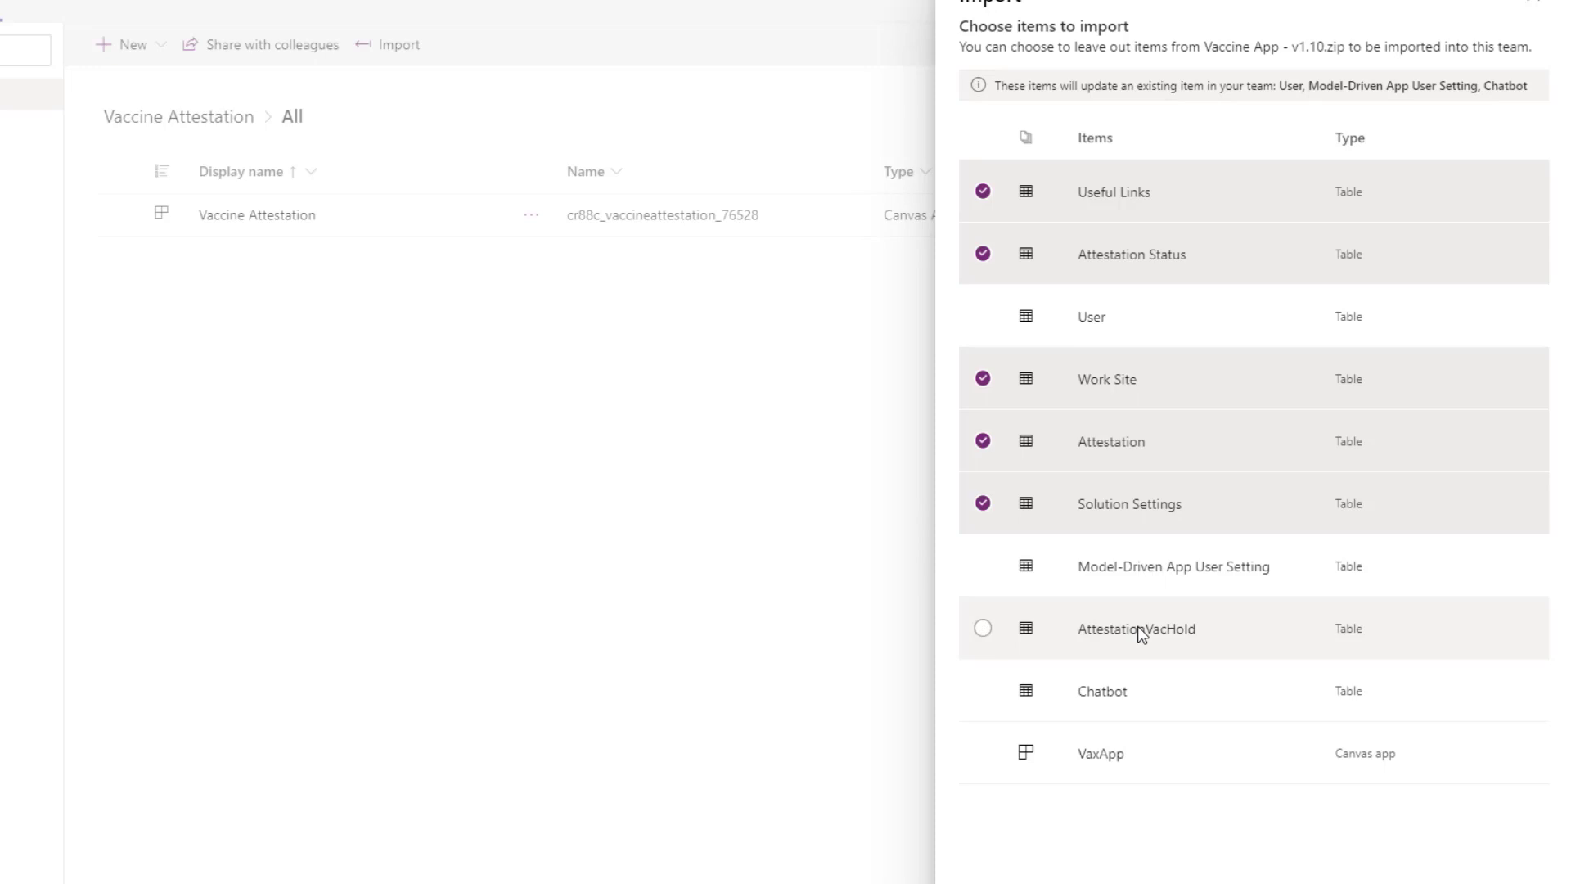
click(983, 628)
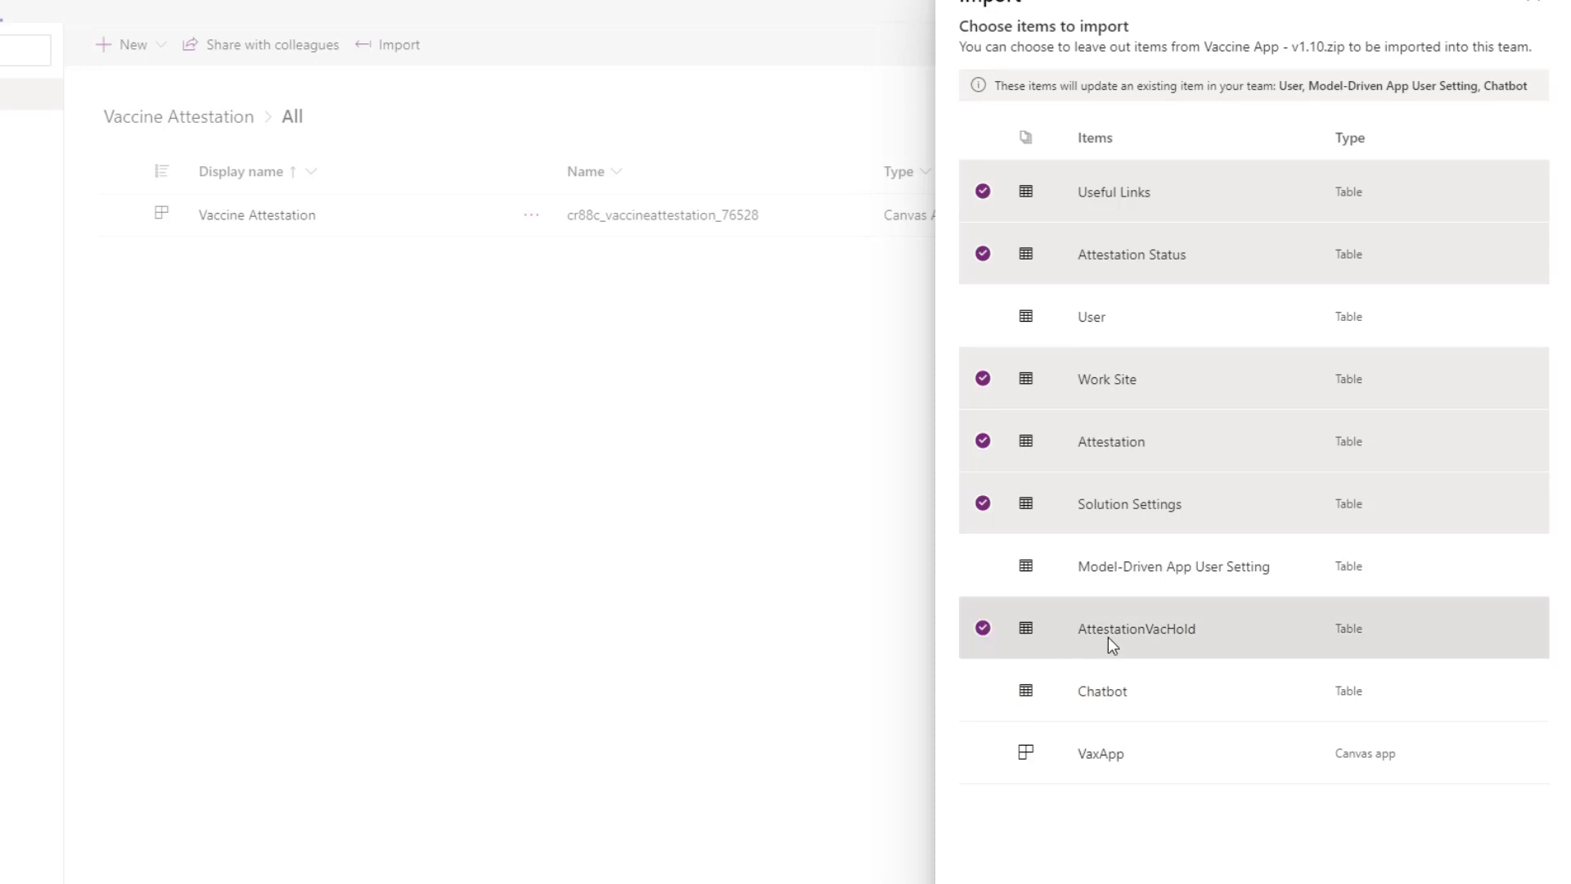
click(984, 754)
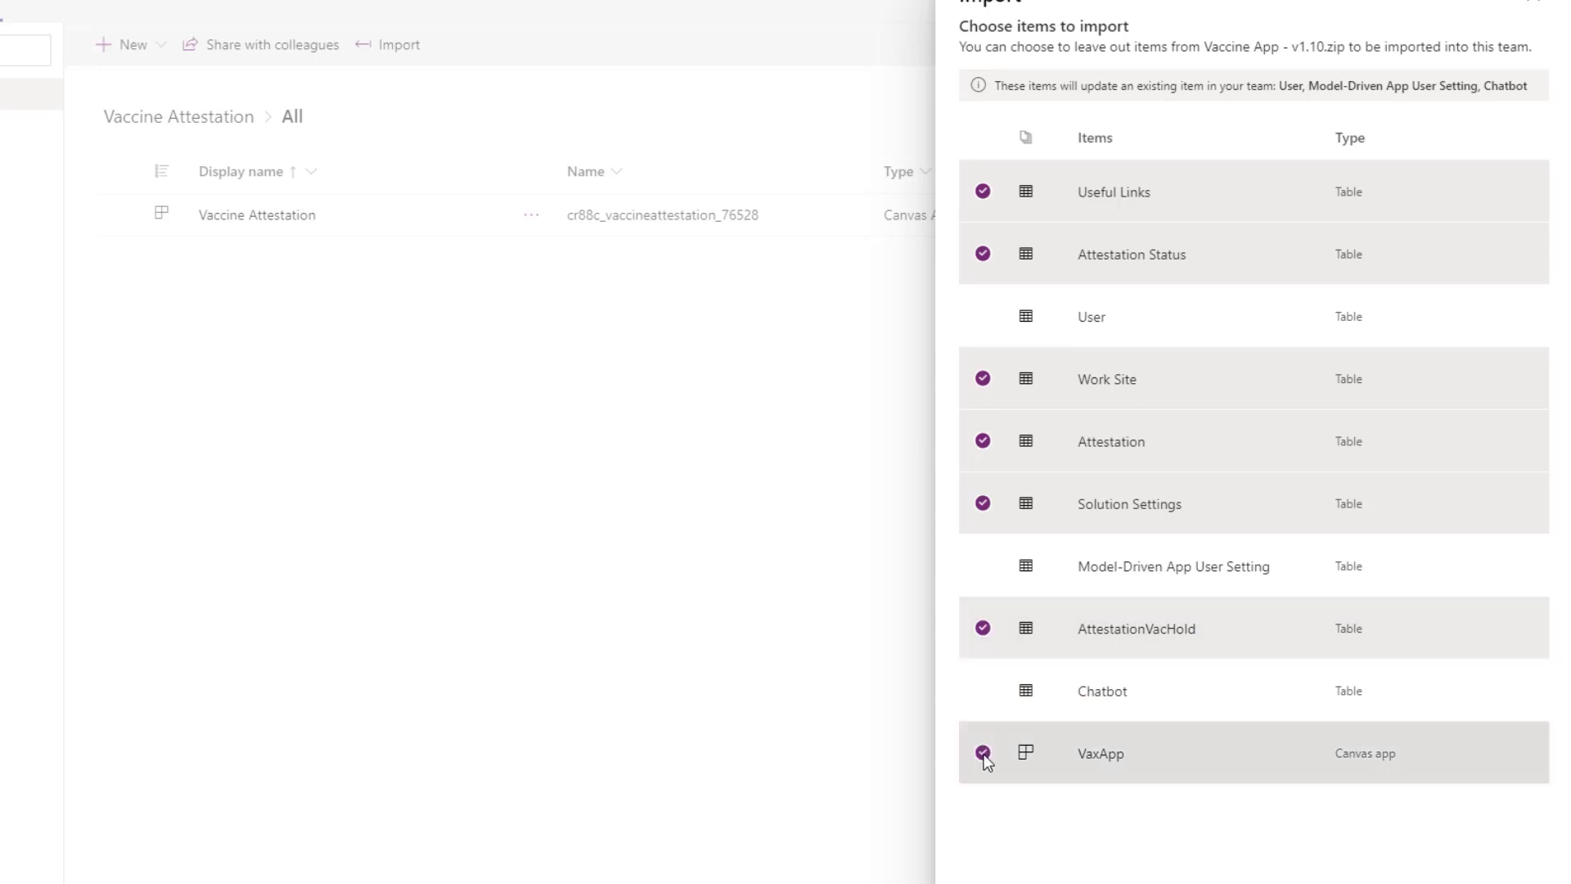
click(1003, 826)
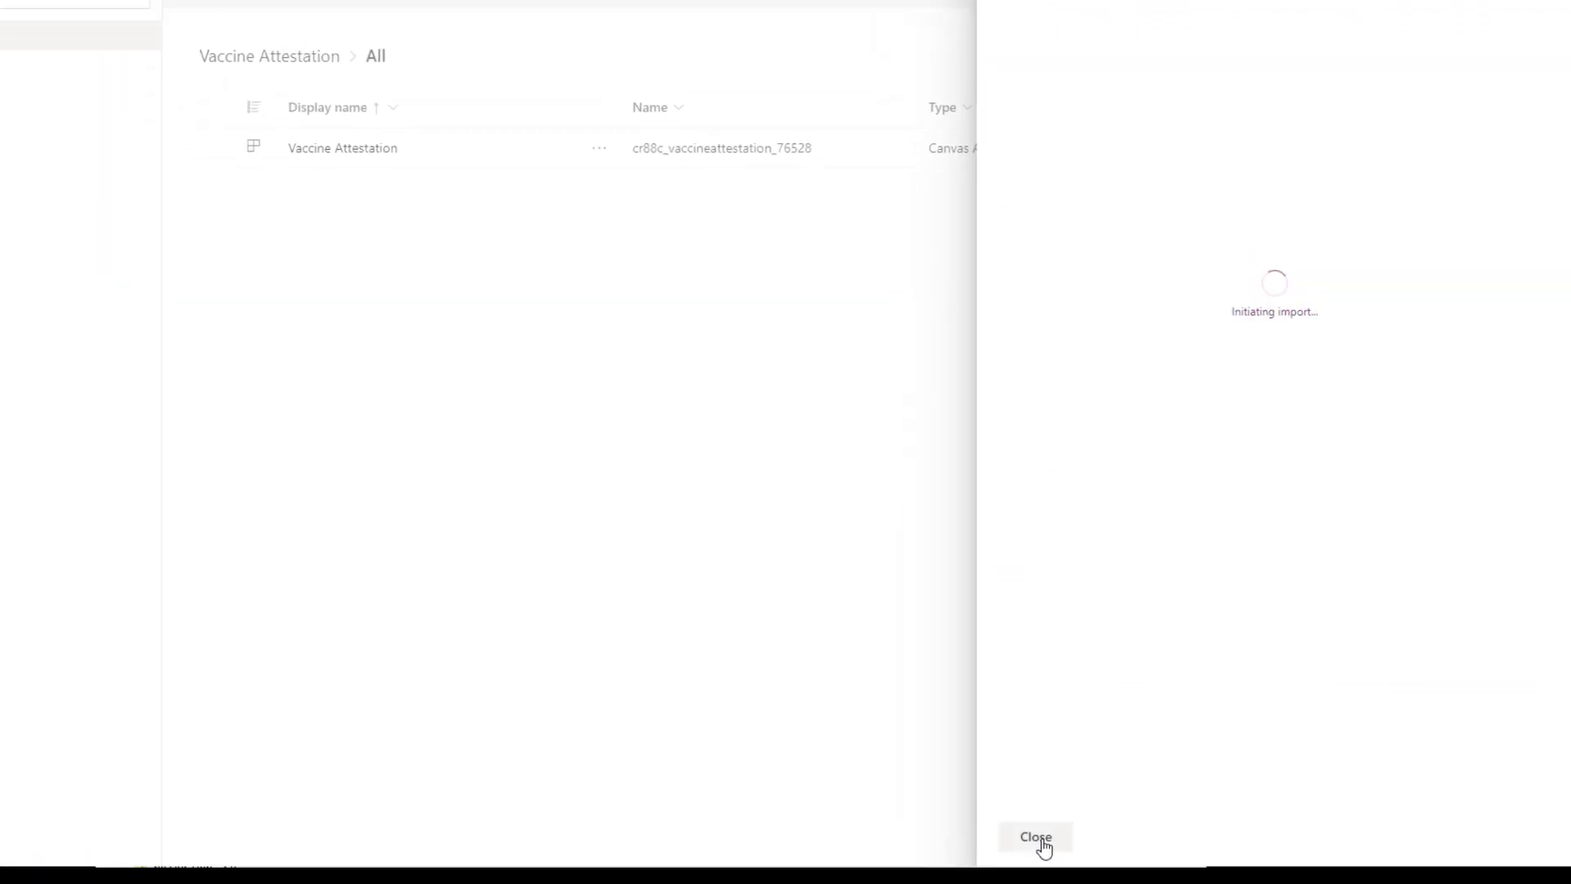
click(1033, 836)
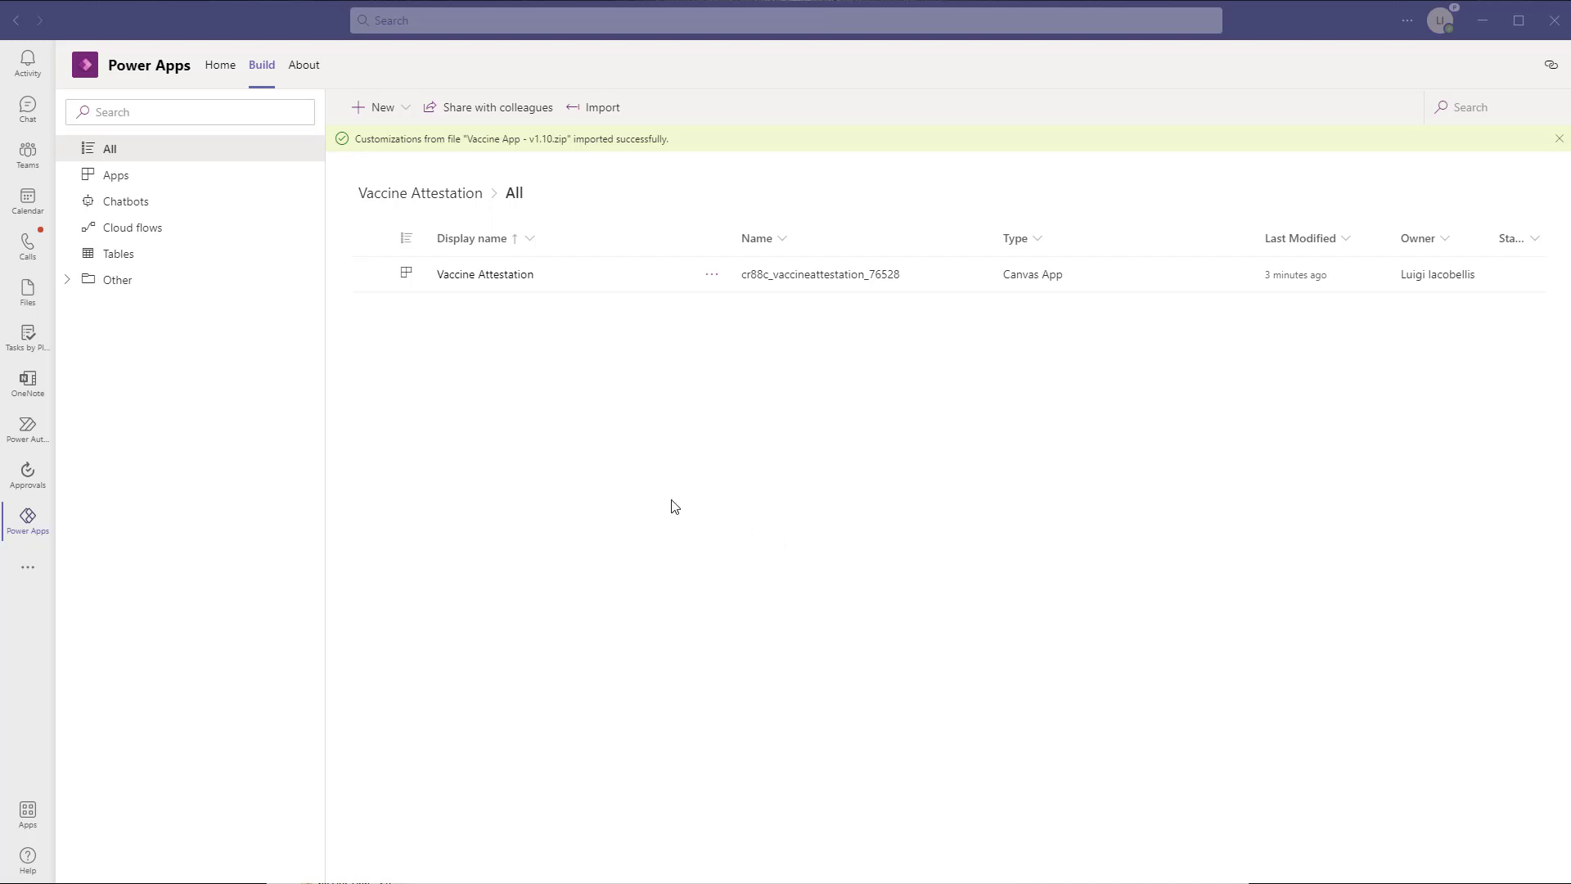
Reload the Vaccine Attestation team's full item list in Power Apps to check the imported tables and app
click(219, 72)
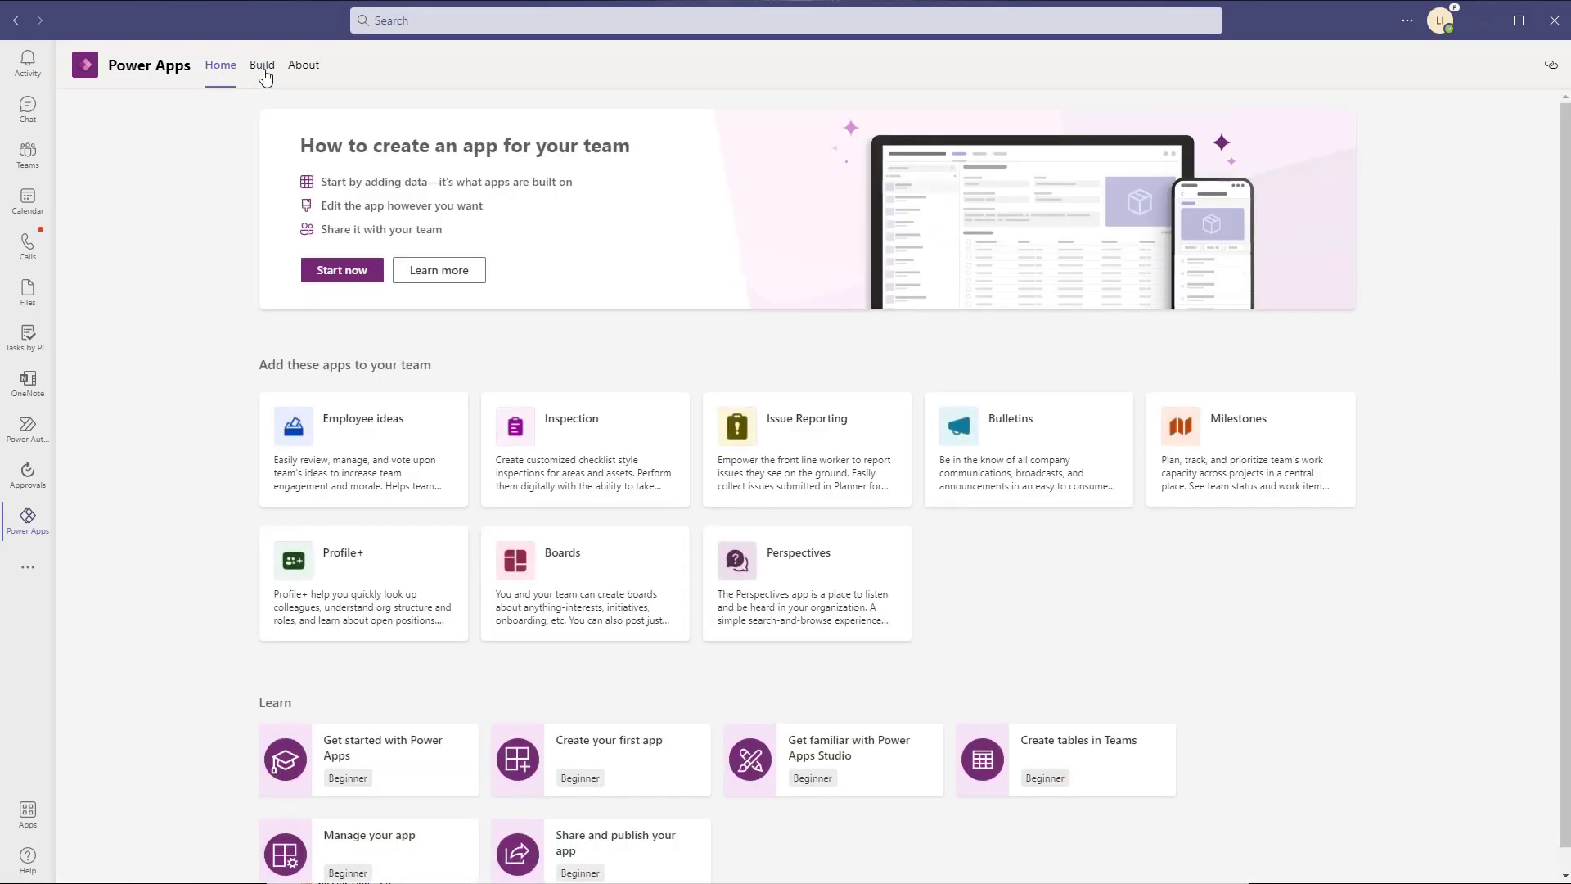
click(263, 72)
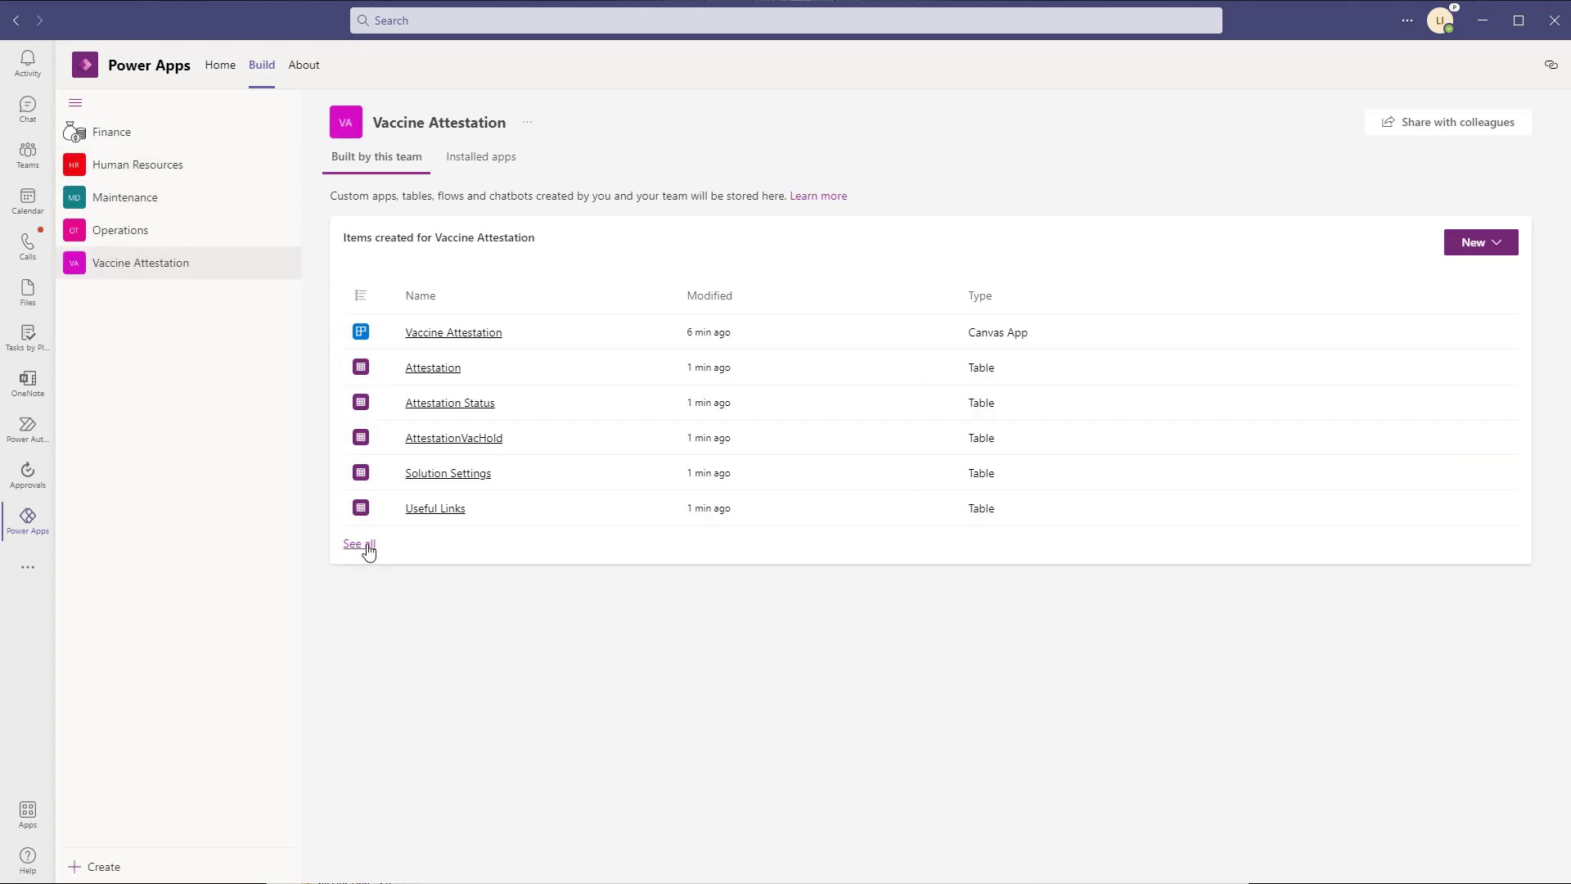
click(360, 545)
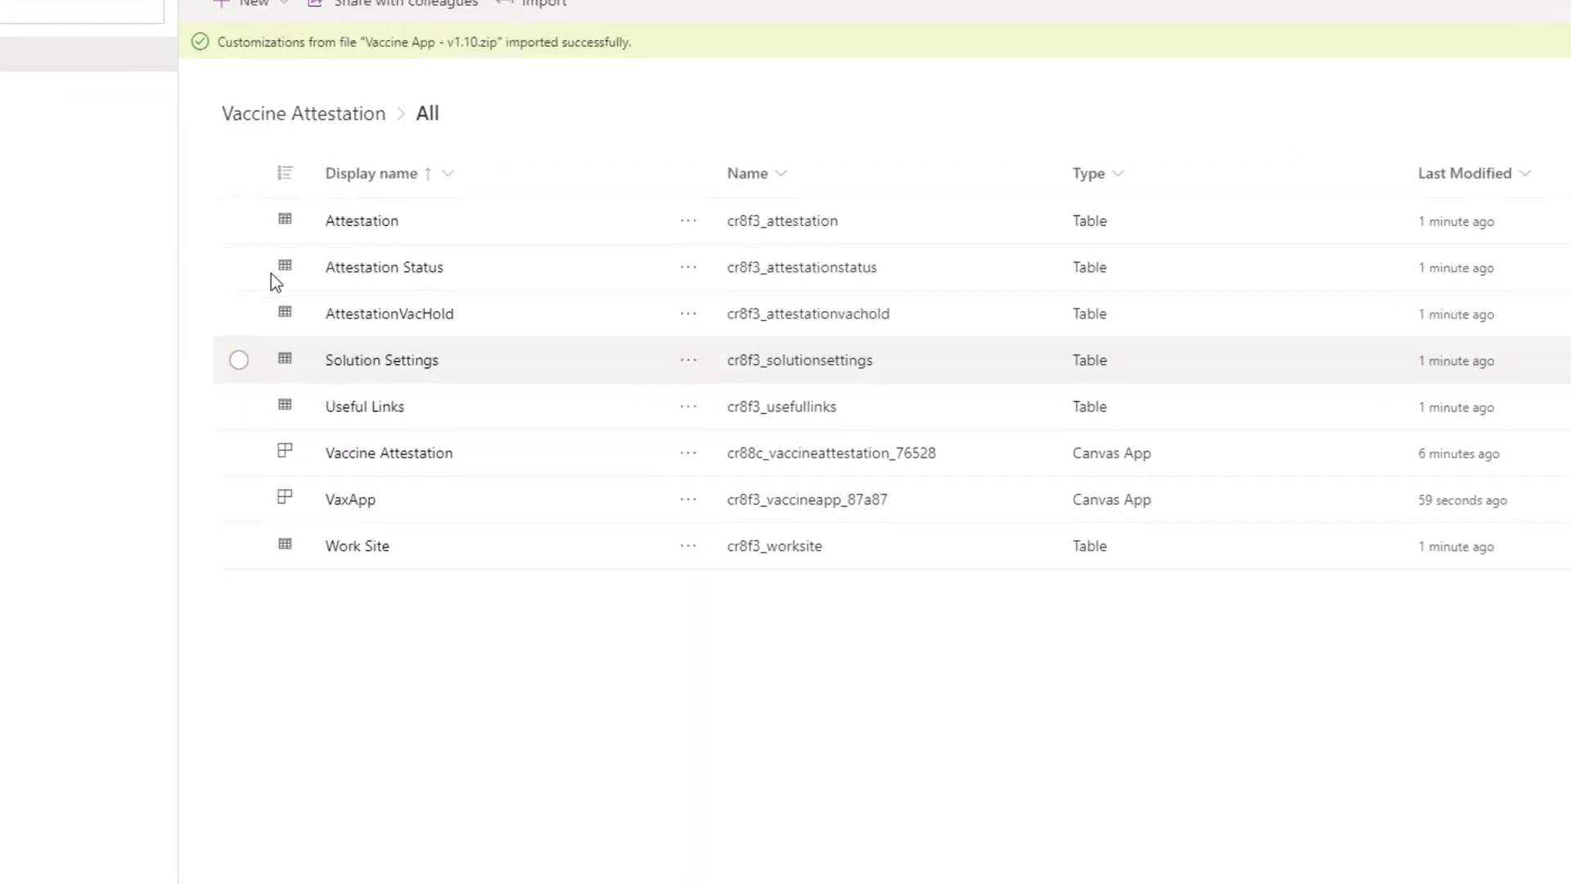
Publish the imported Attestation, Attestation Status, AttestationVacHold, Solution Settings, Useful Links and Work Site tables together
click(212, 233)
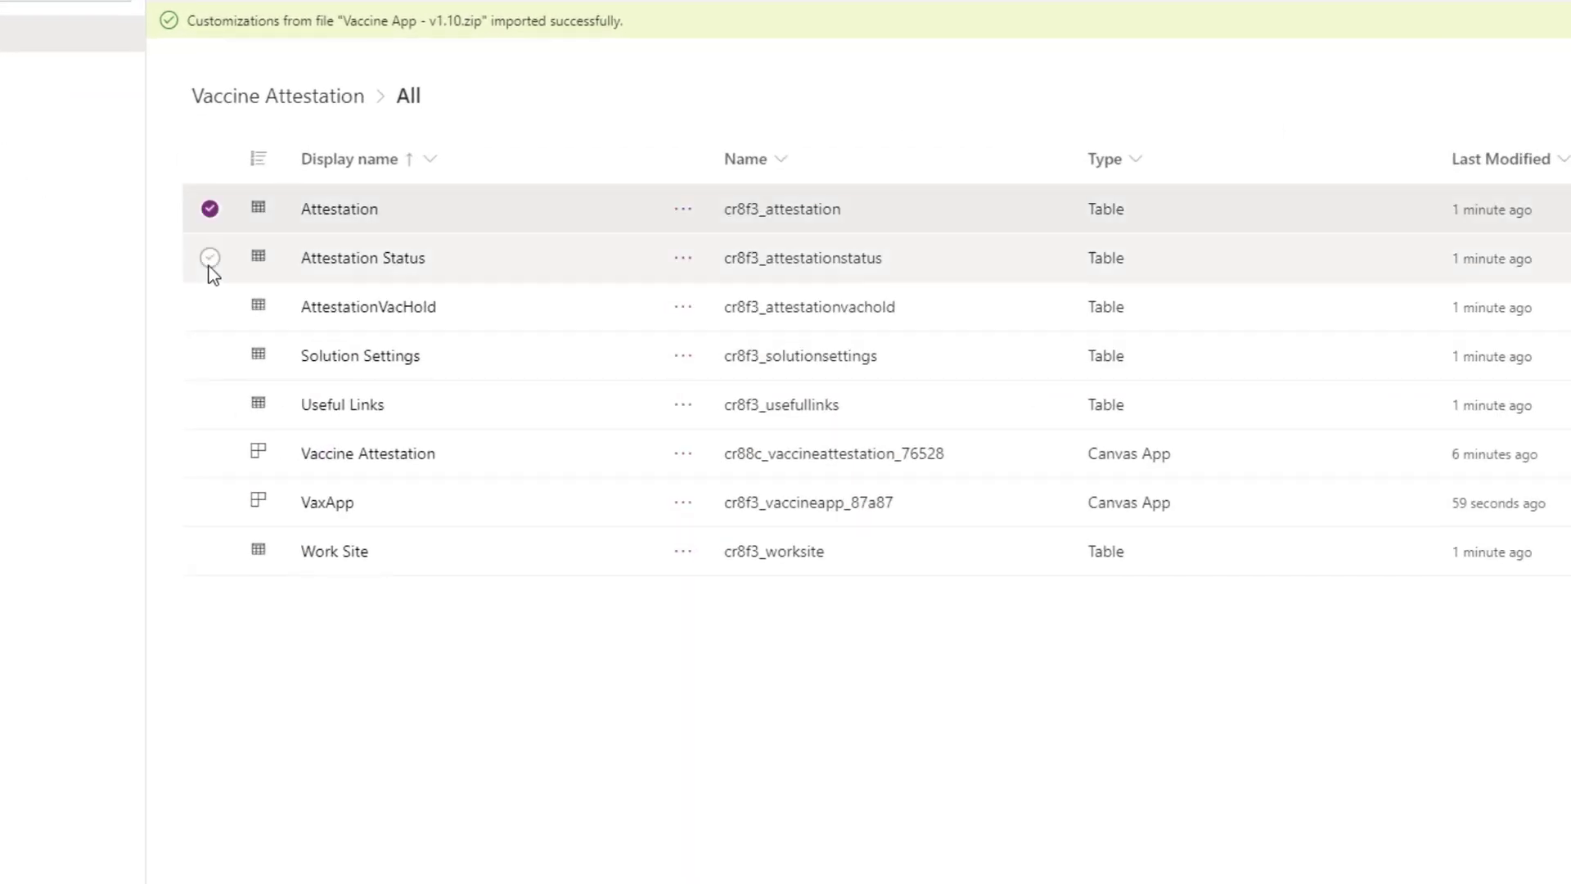
click(210, 264)
click(211, 307)
click(210, 355)
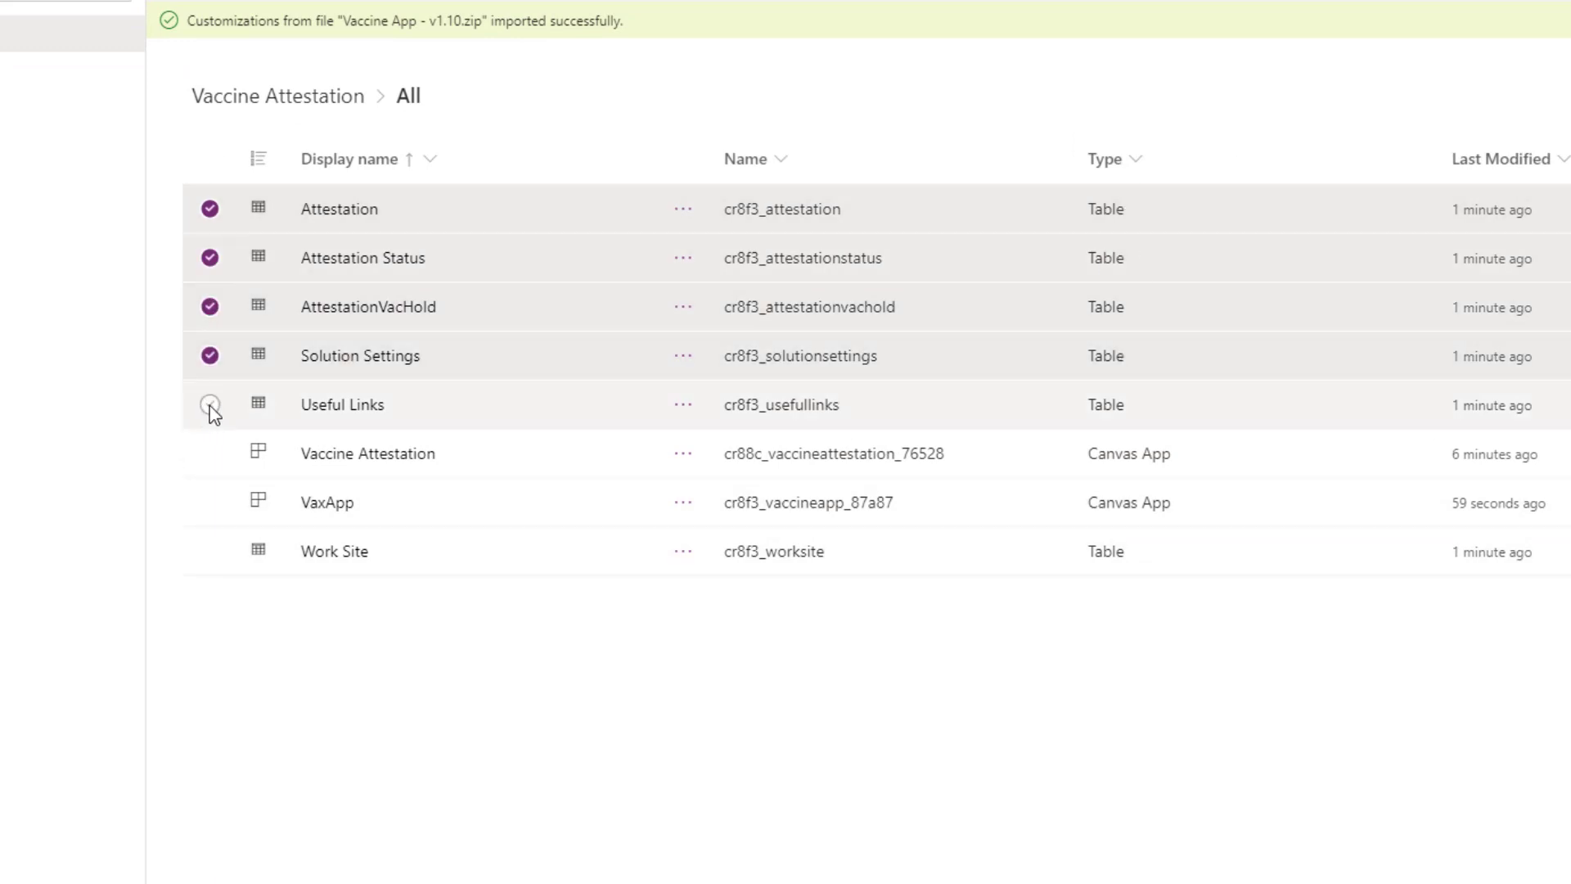
click(210, 404)
click(210, 550)
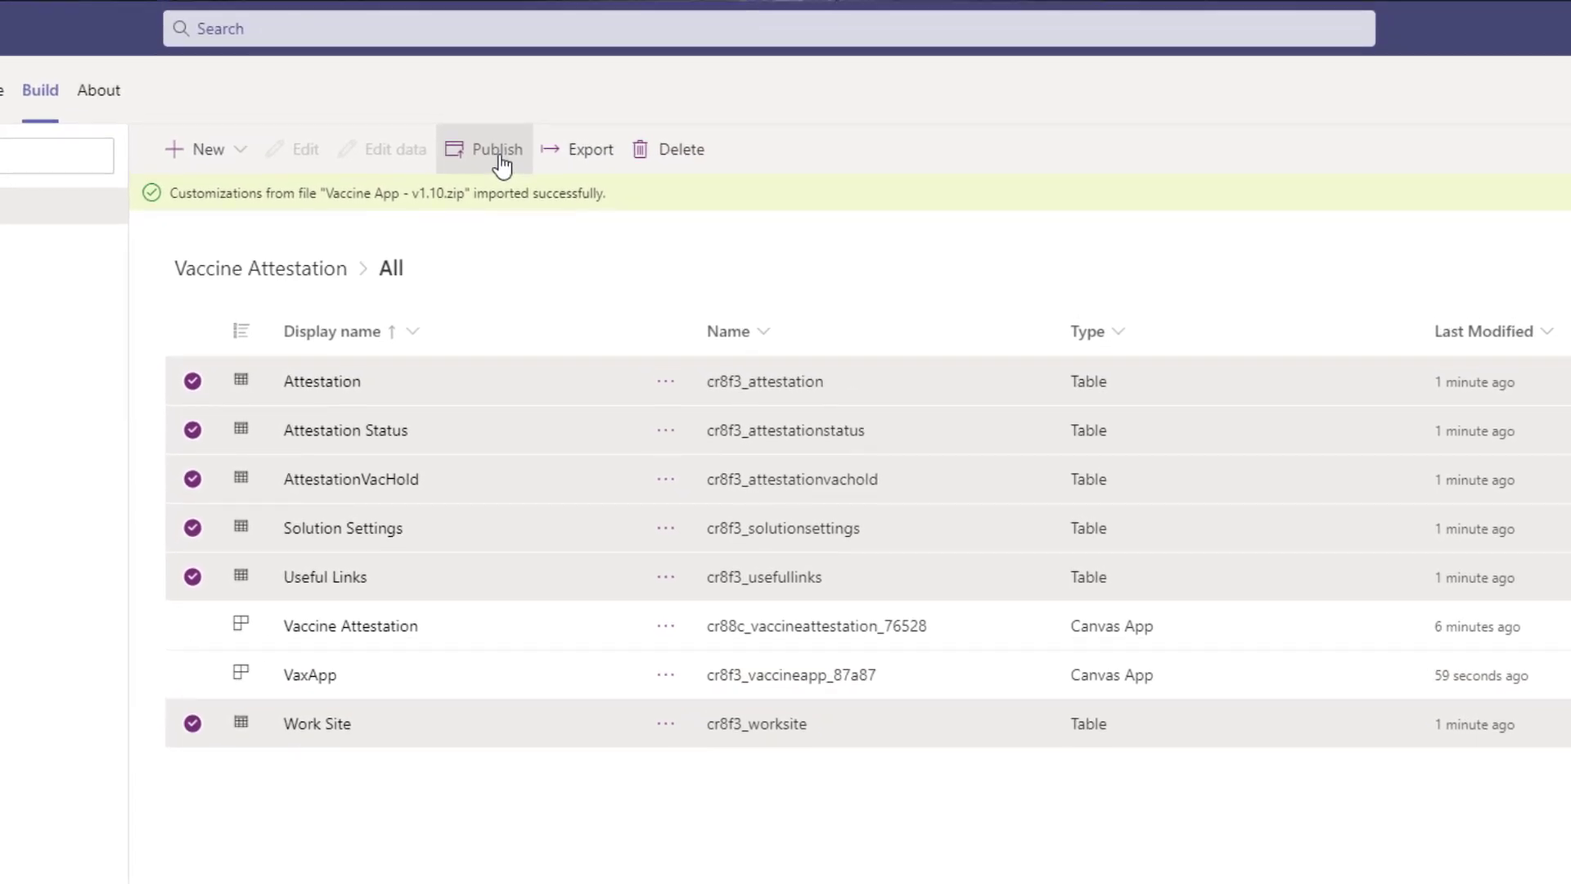
click(499, 151)
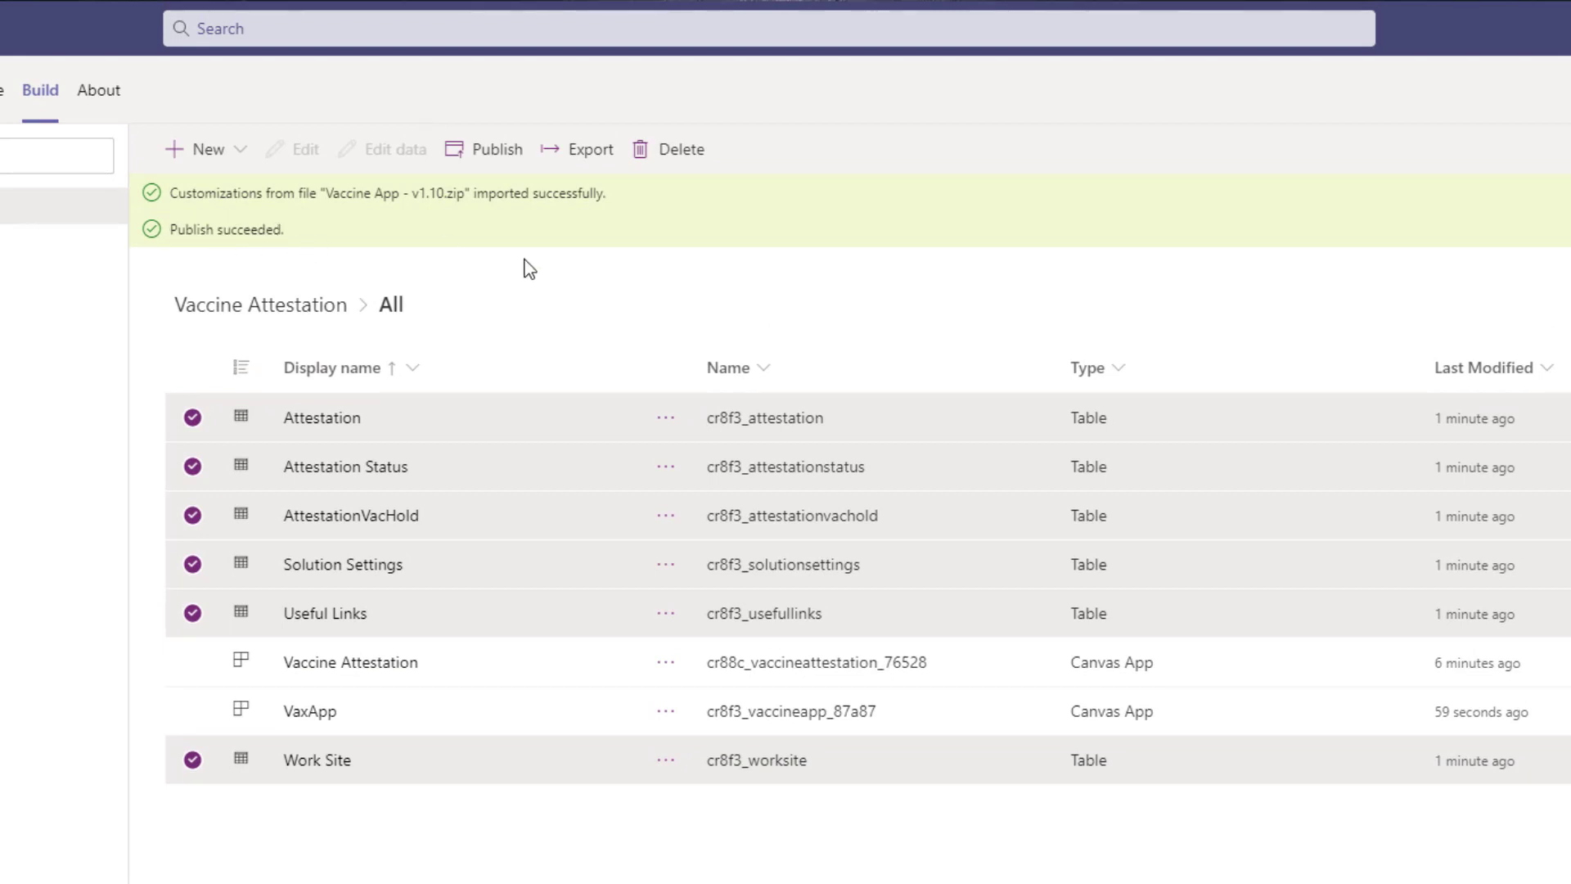
Open VaxApp in the editor with its requested permissions allowed and publish it to Teams as a tab in the General channel
click(324, 717)
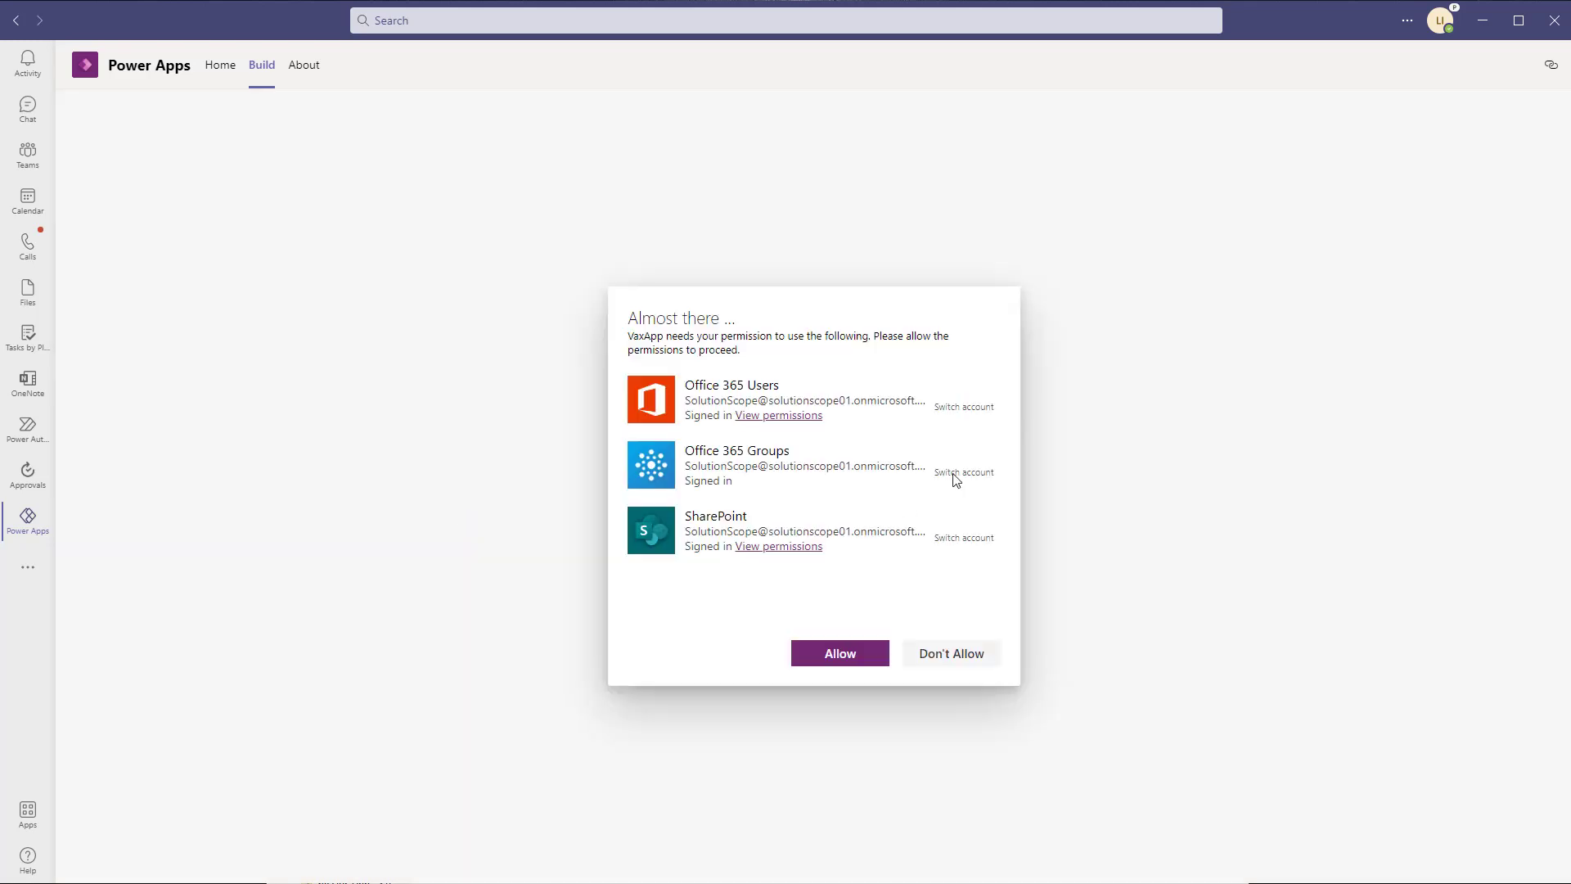
click(859, 663)
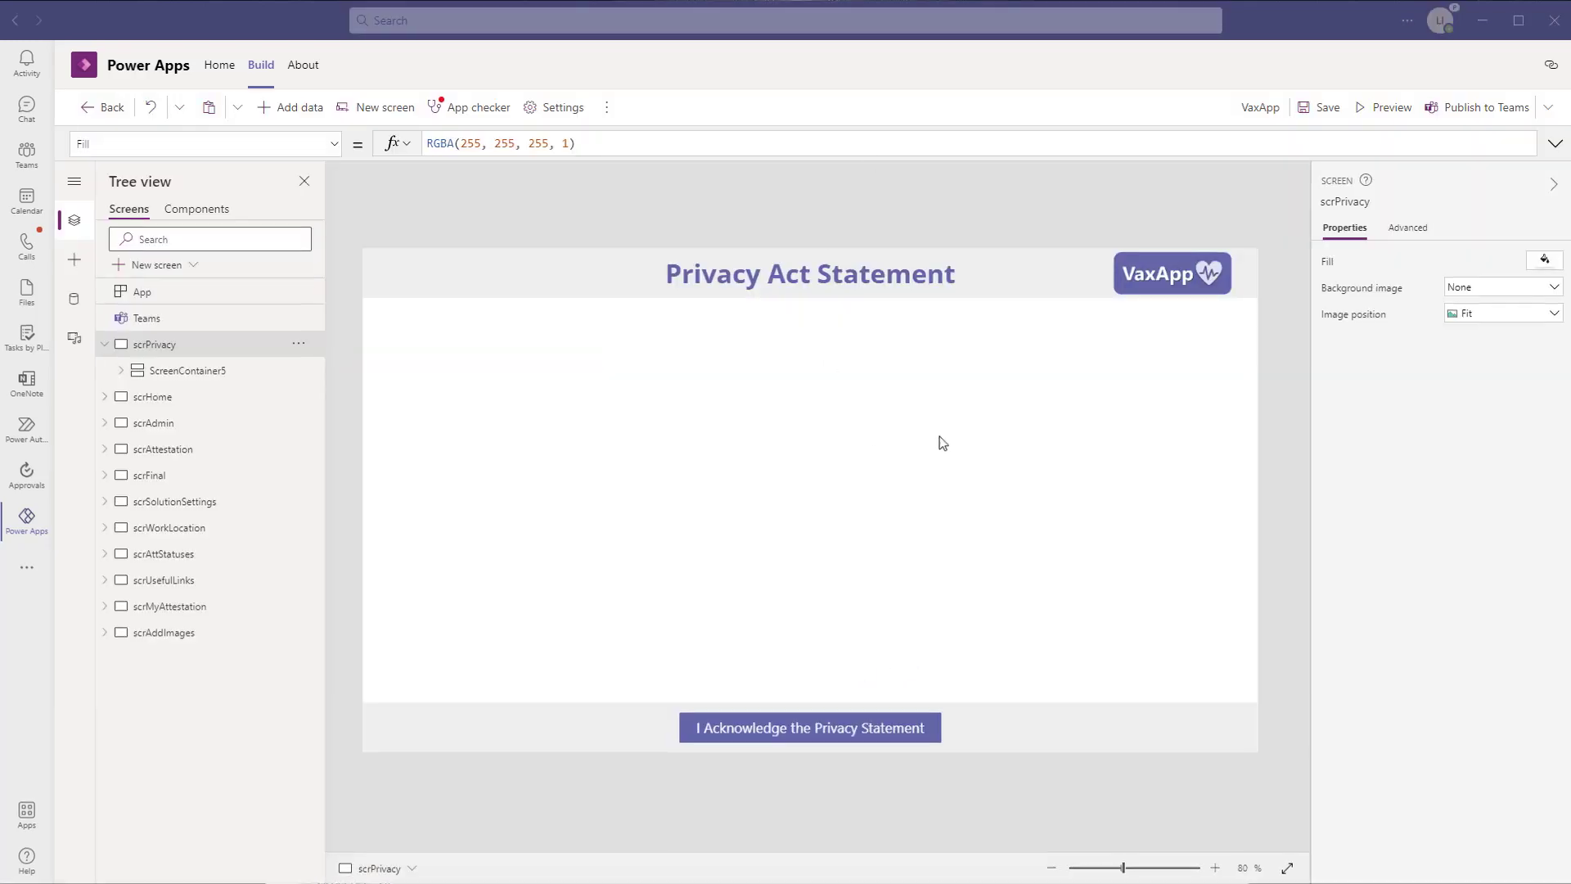
click(1505, 114)
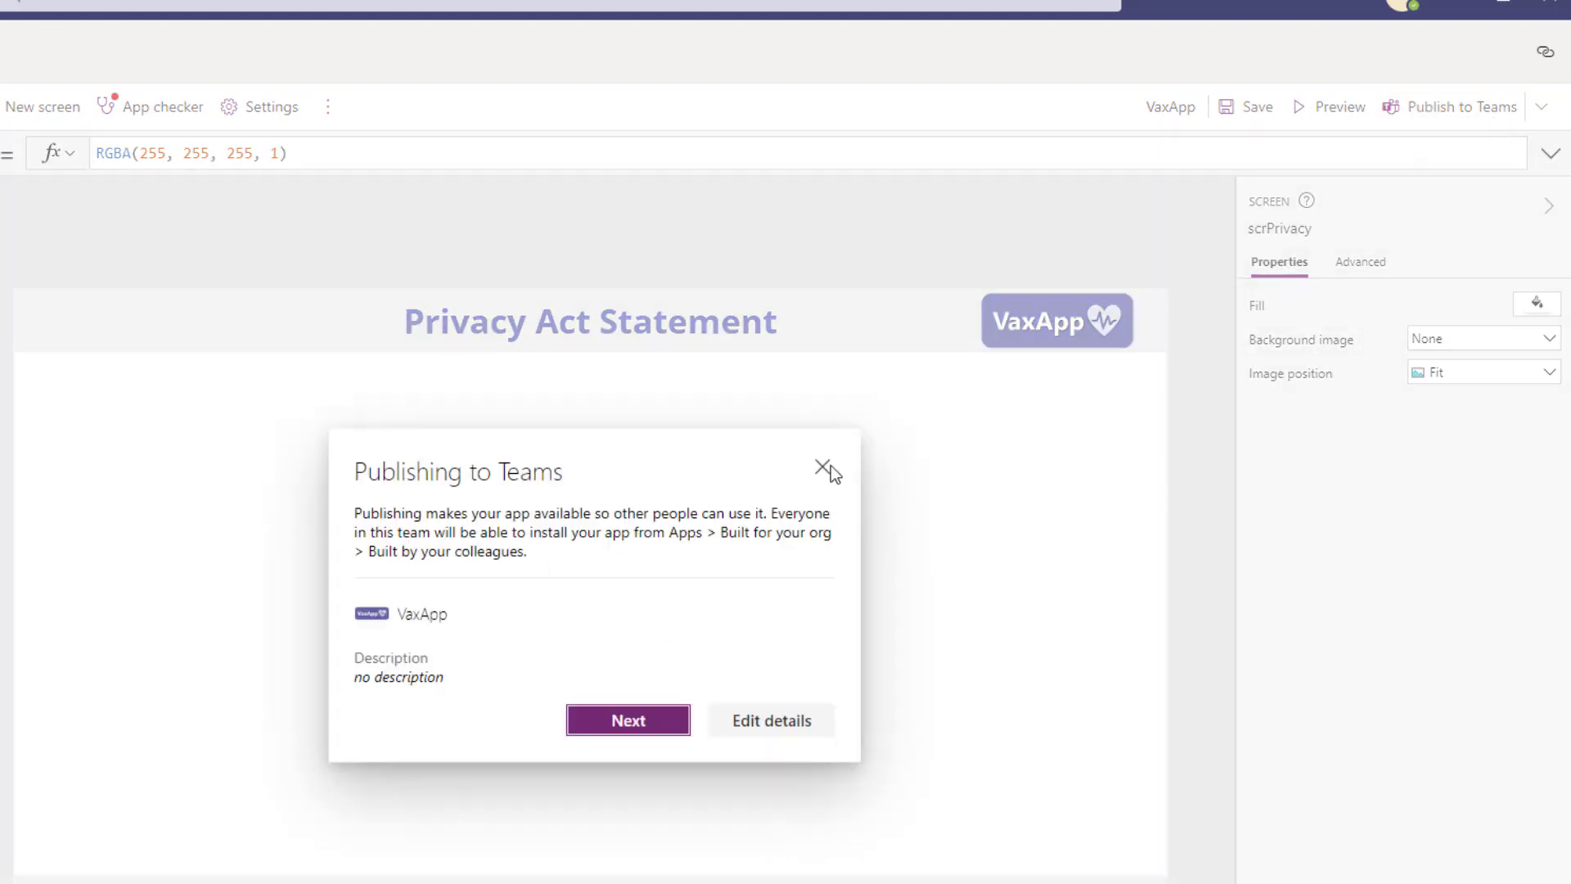
click(659, 727)
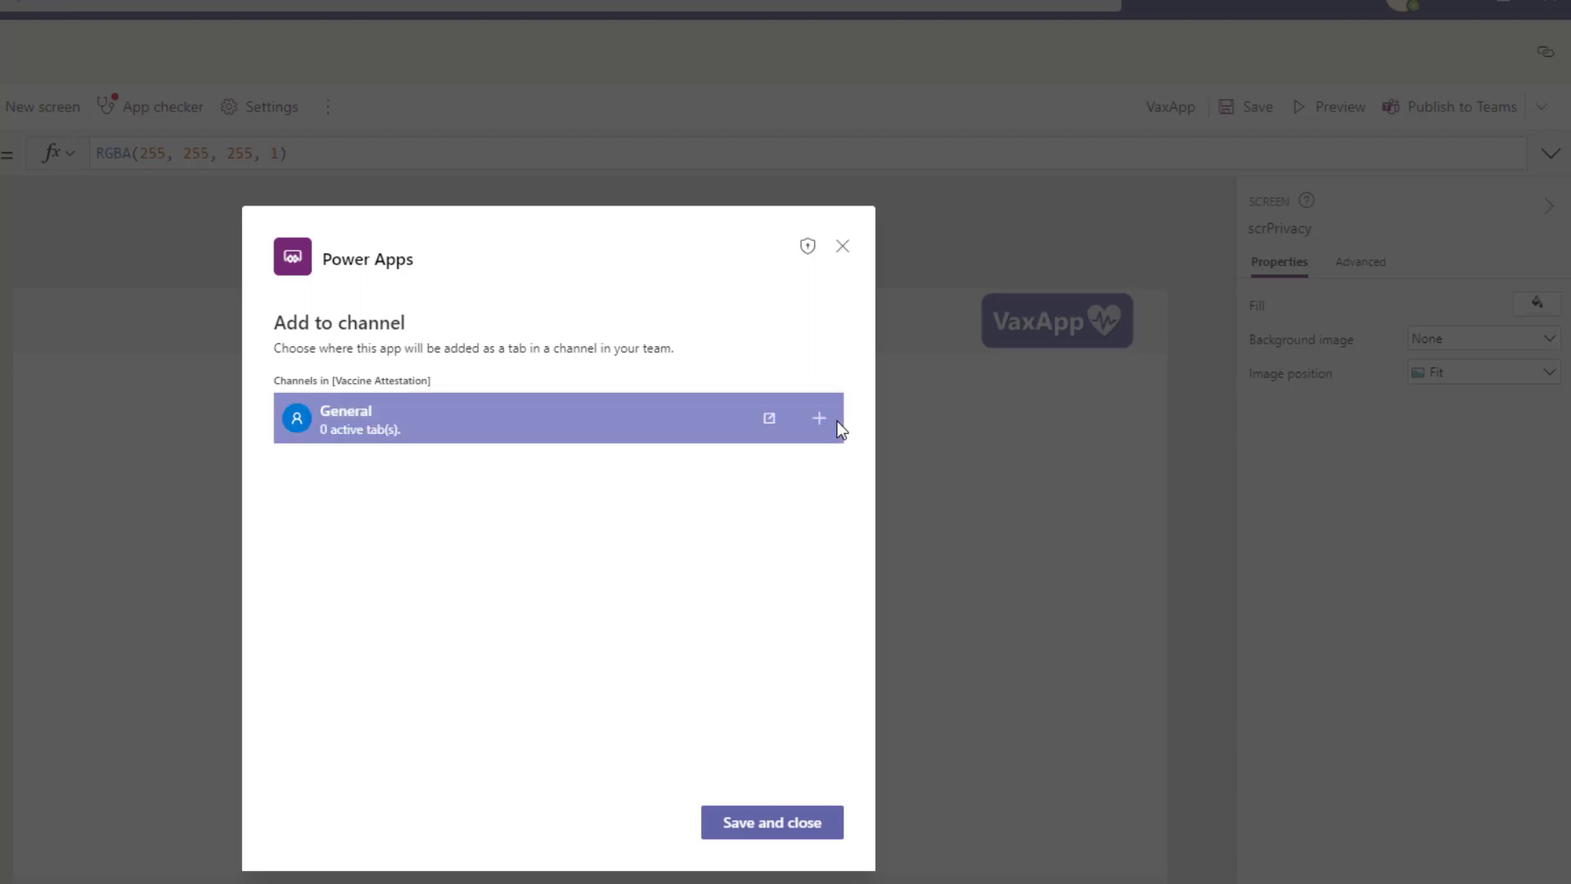
click(819, 422)
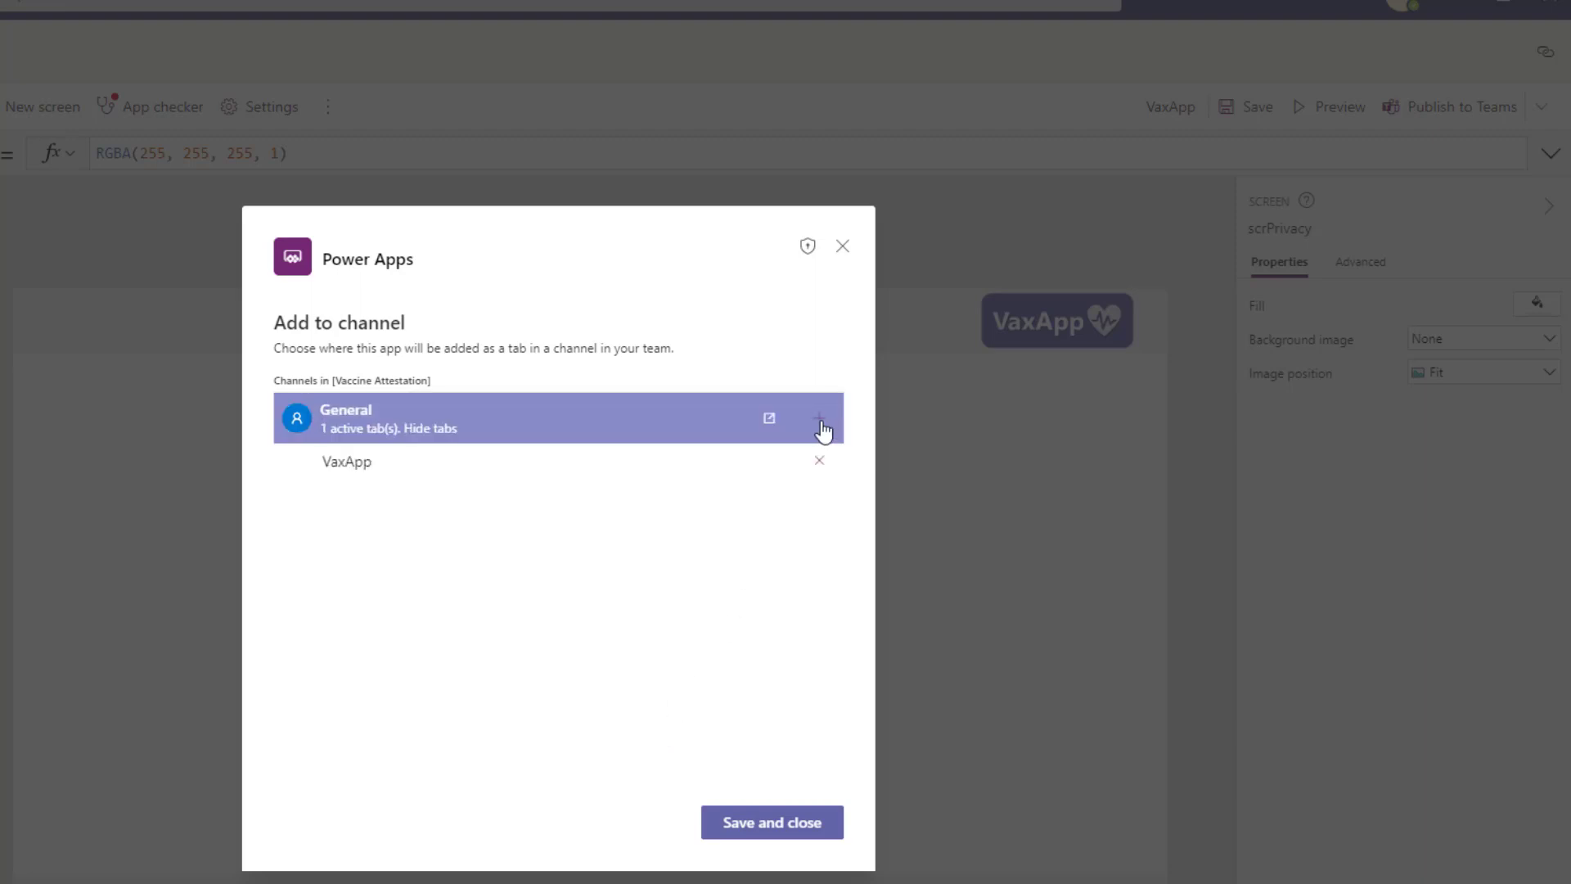
click(794, 830)
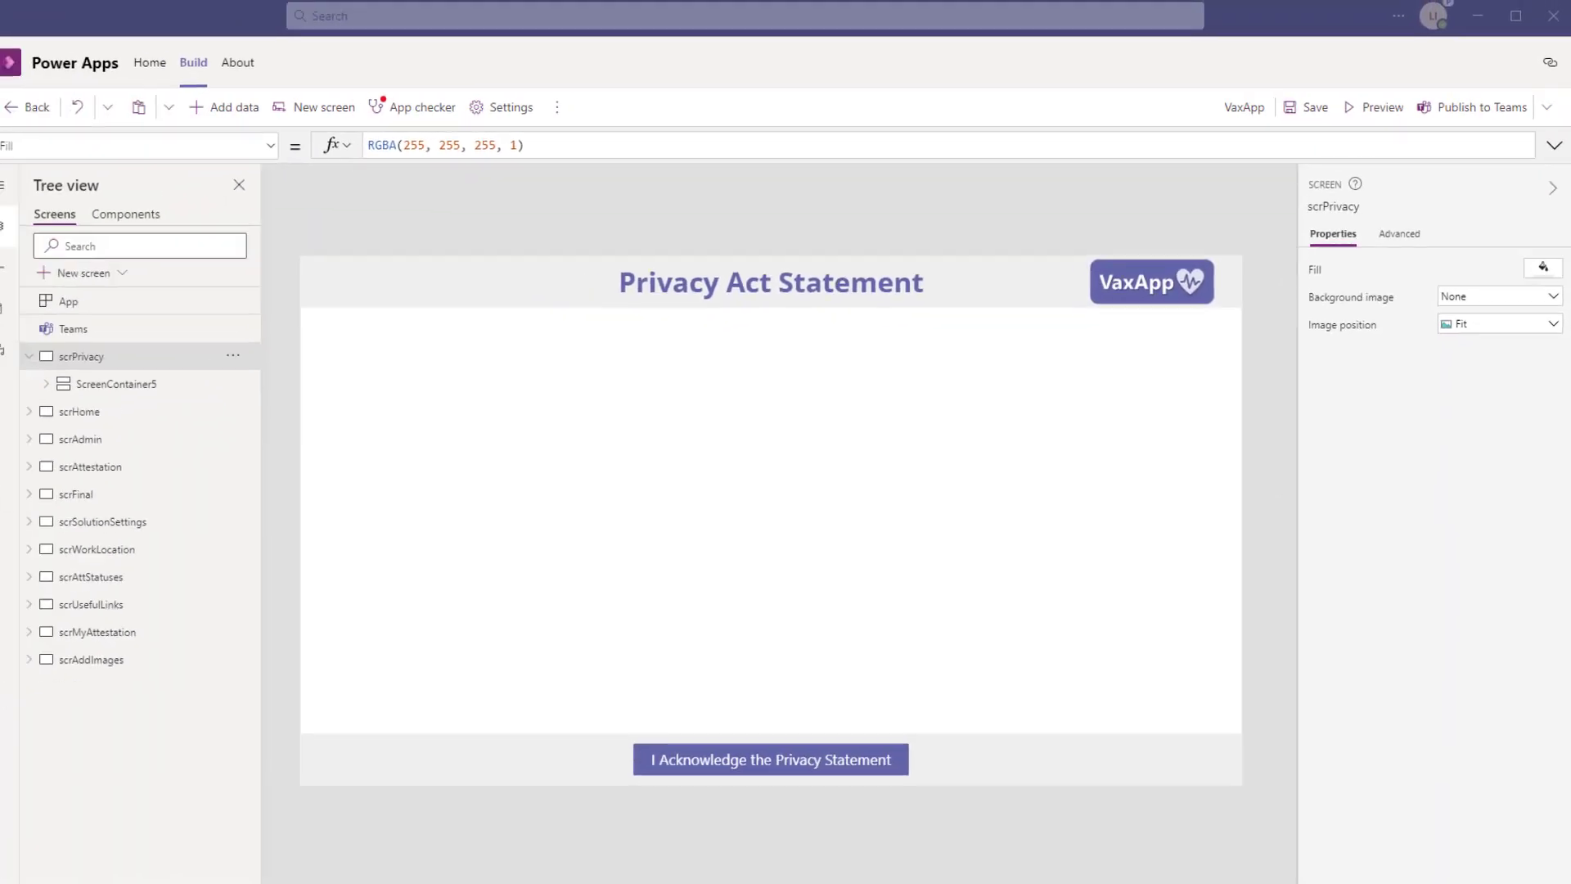
Check the published VaxApp tab in the Vaccine Attestation team's General channel by acknowledging its privacy statement
click(38, 167)
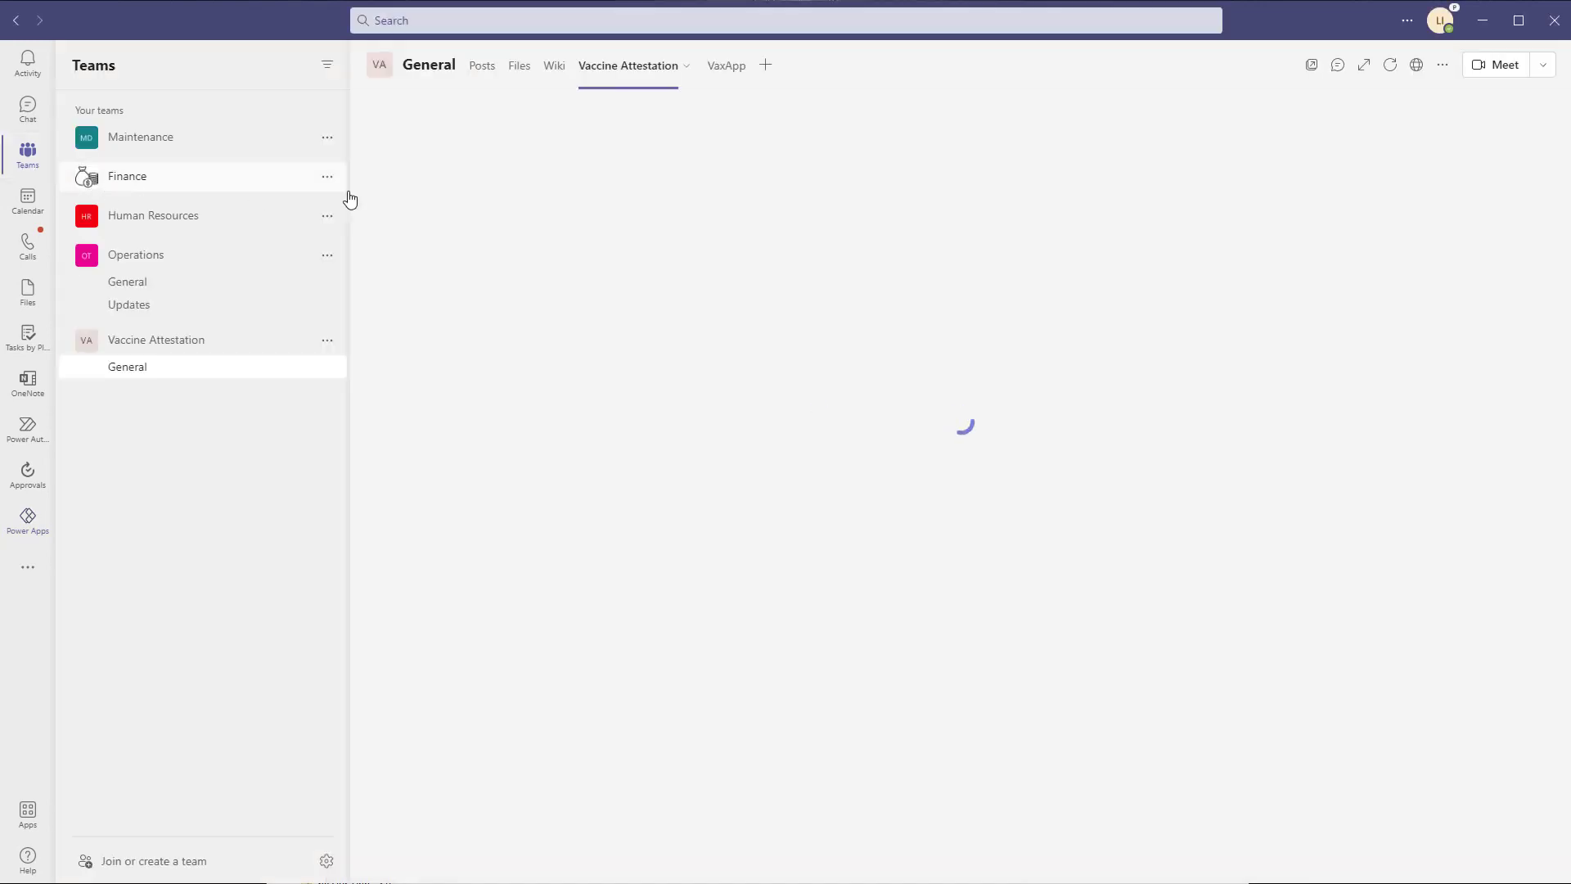
click(727, 67)
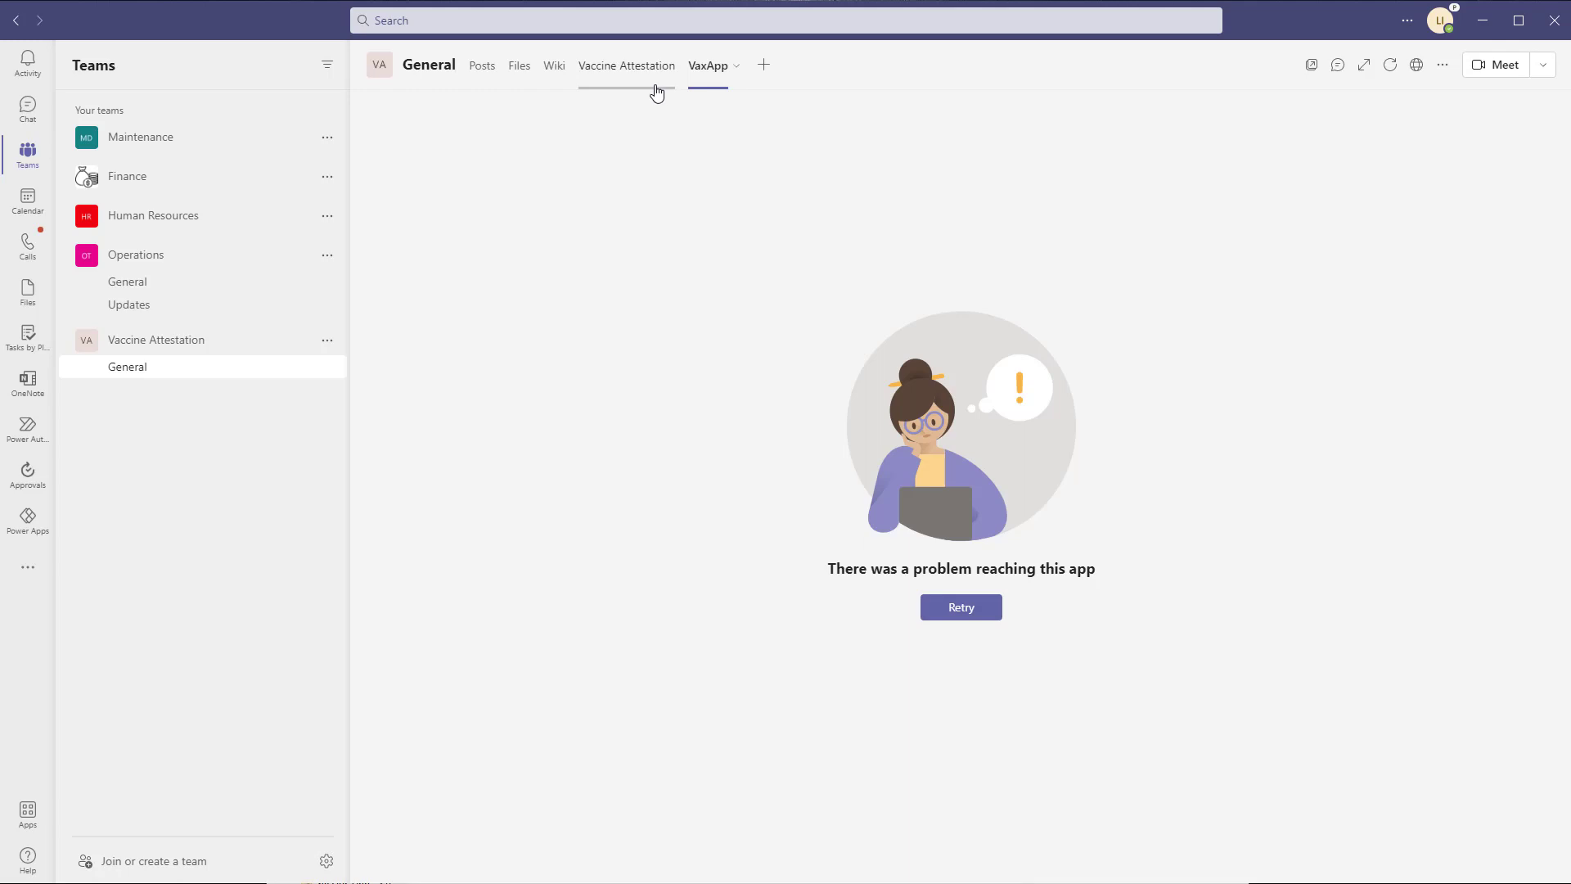
click(187, 318)
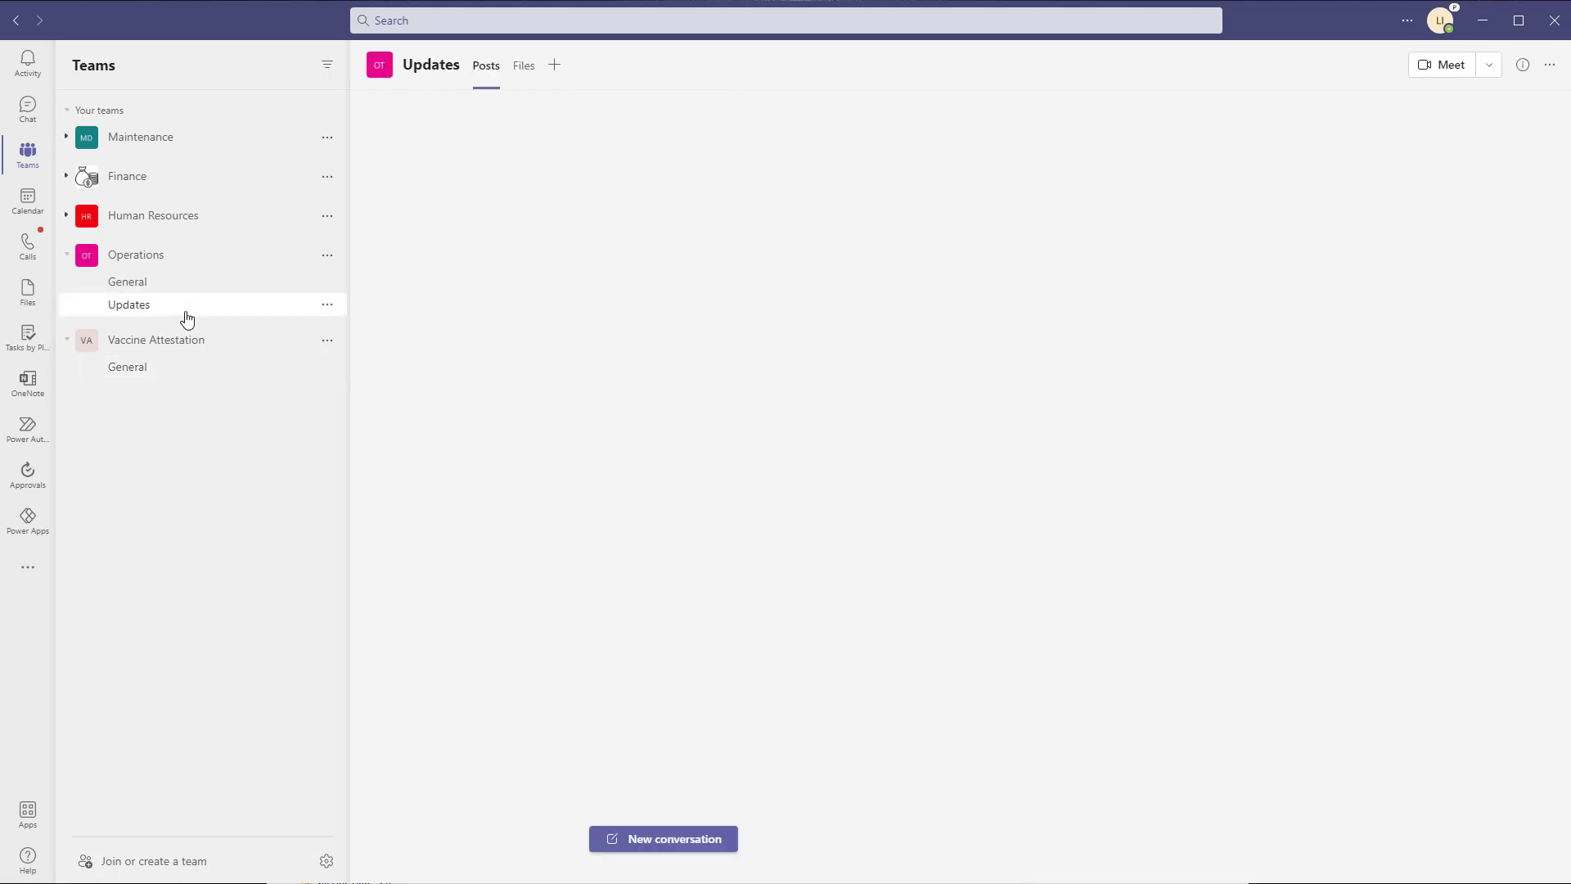
click(168, 370)
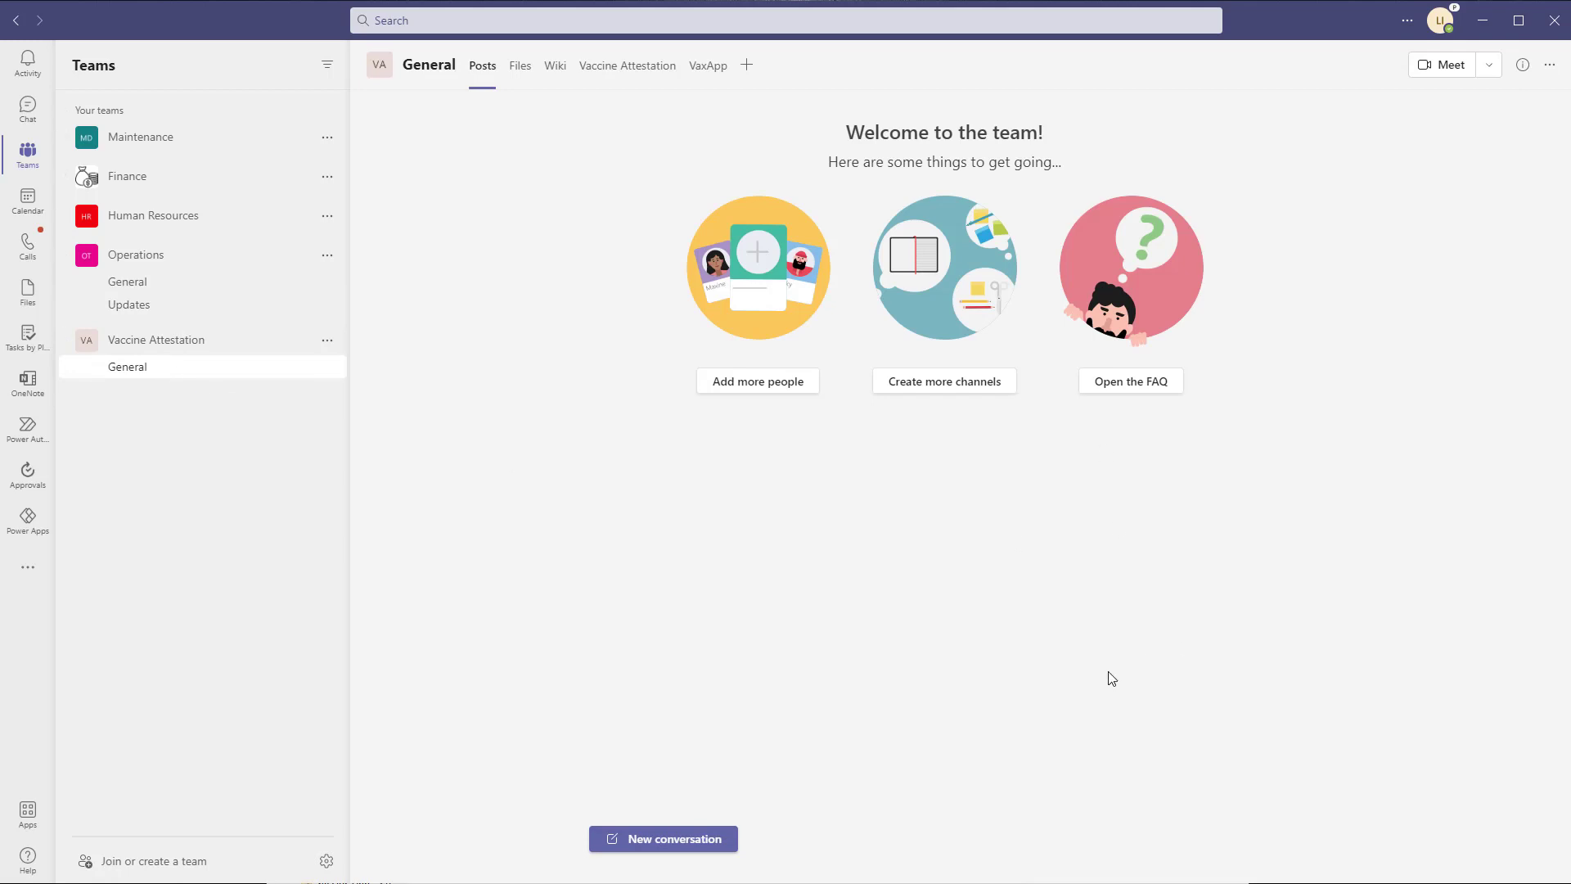
click(716, 72)
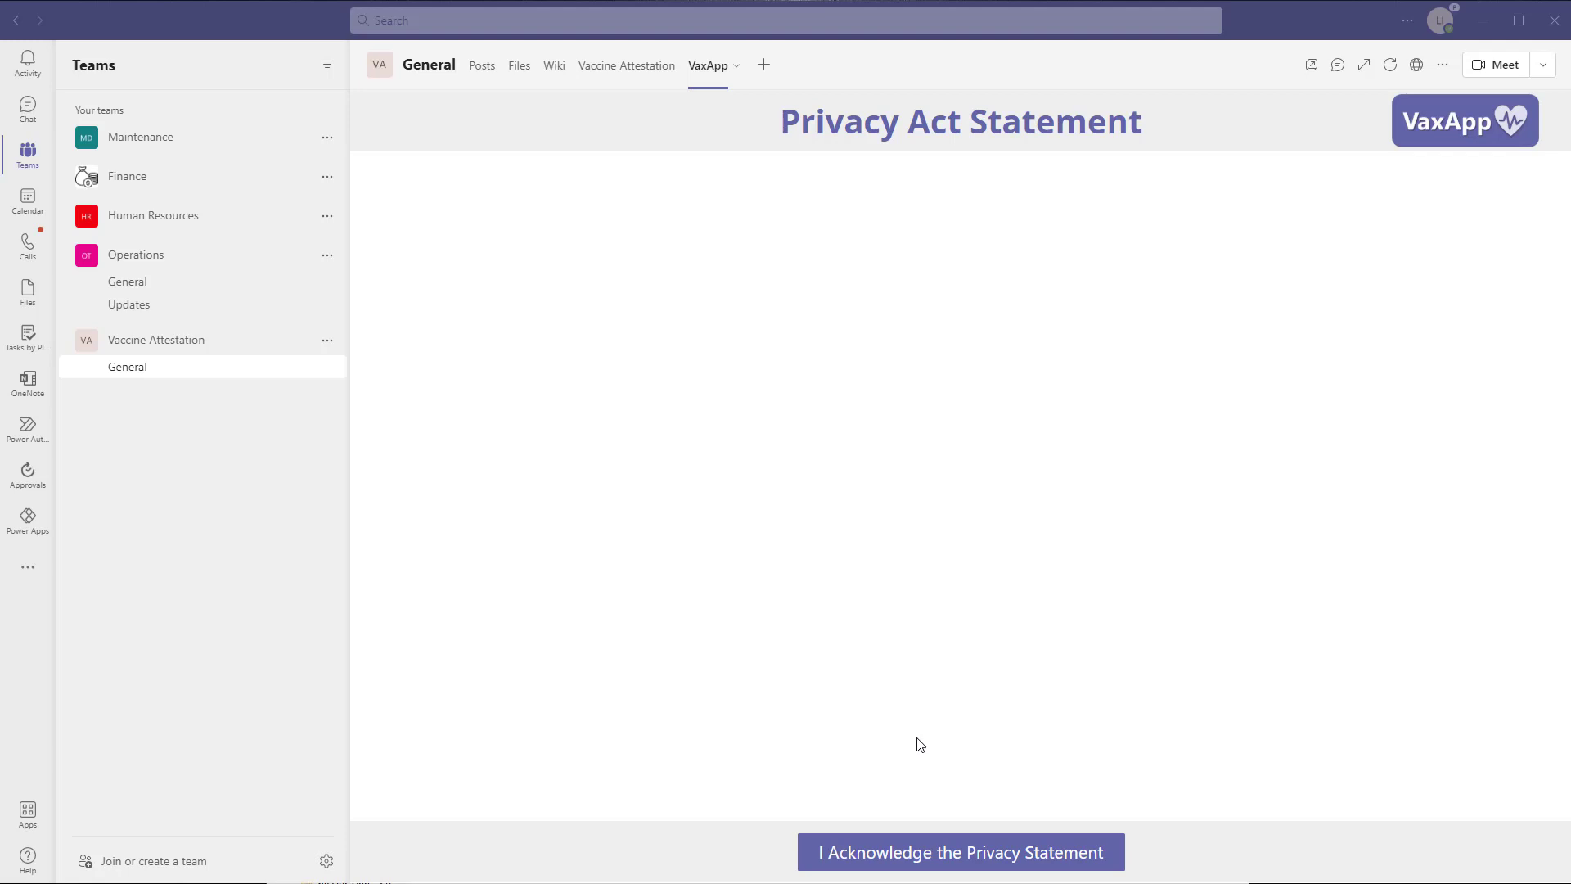
click(931, 858)
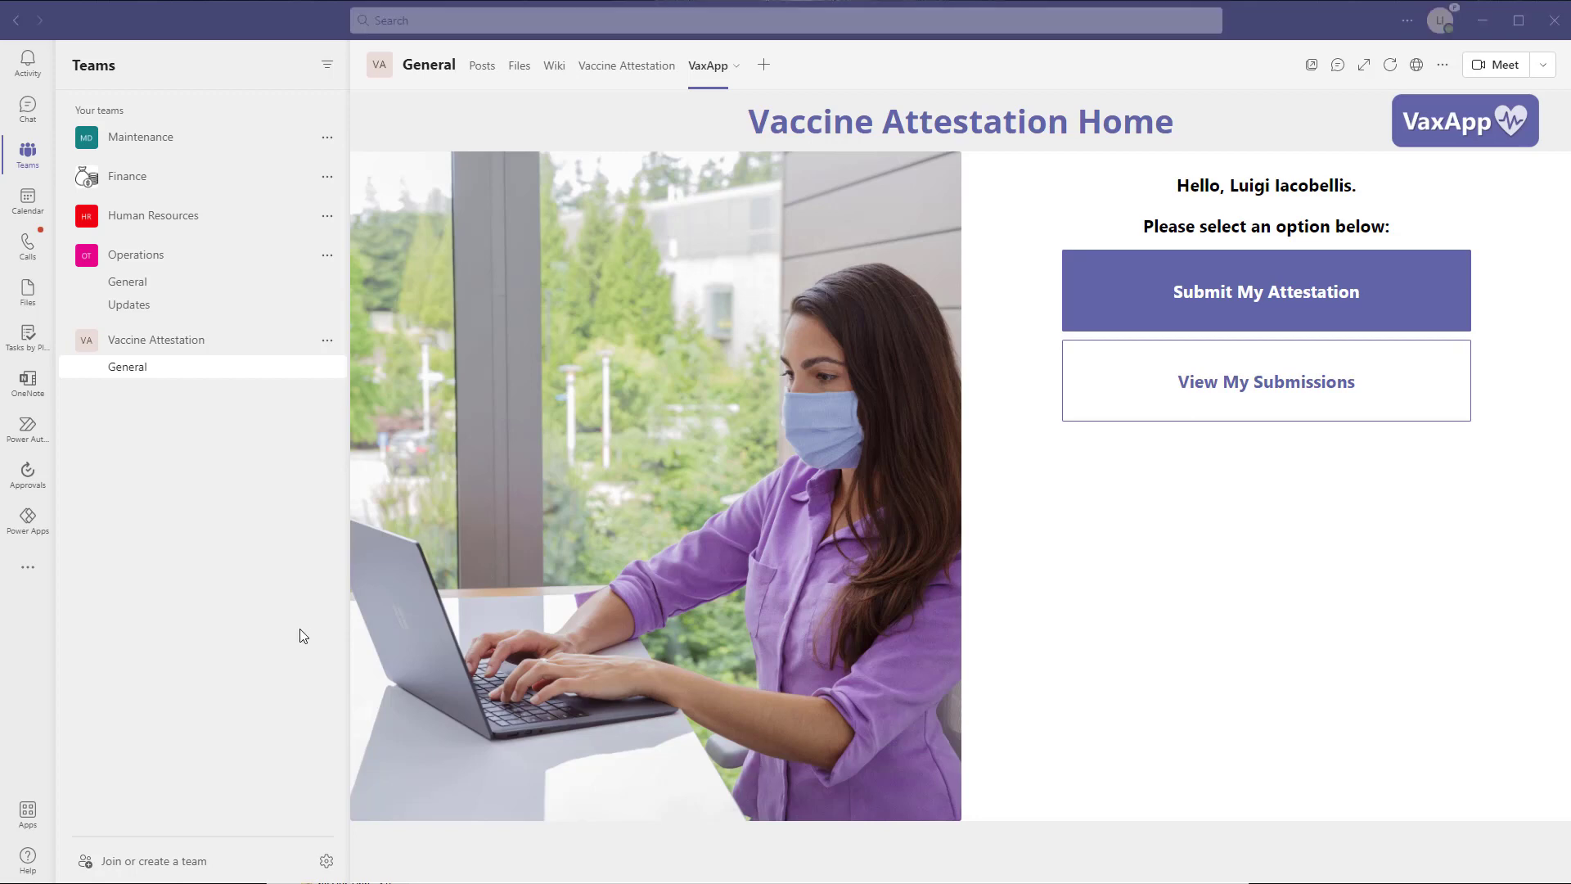
Return to Power Apps and open the data of the Vaccine Attestation team's Solution Settings table for editing
click(25, 531)
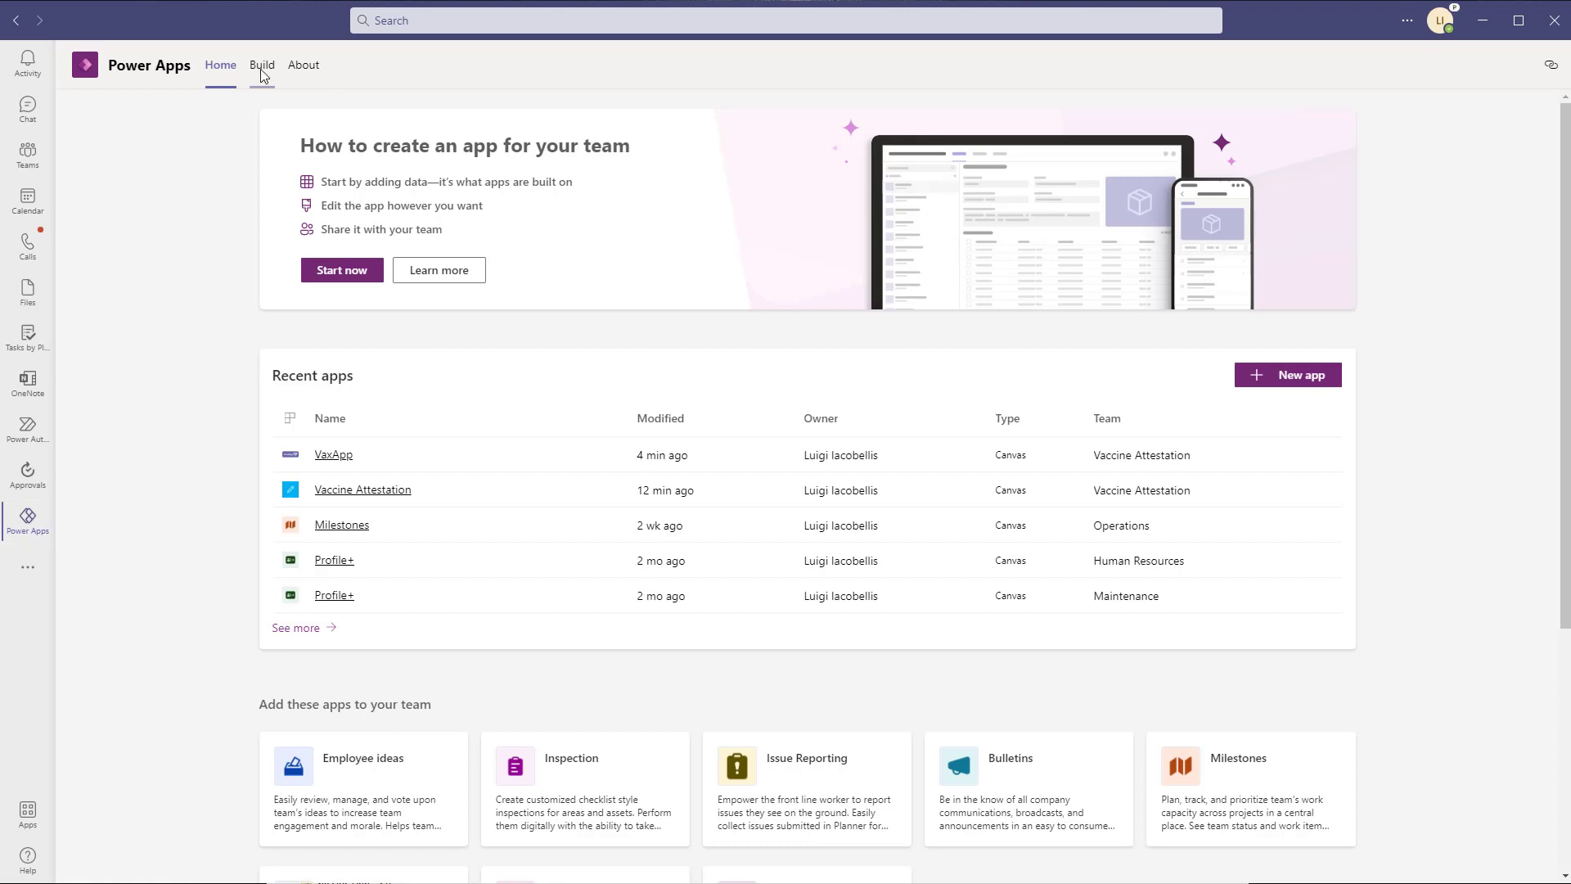
click(262, 72)
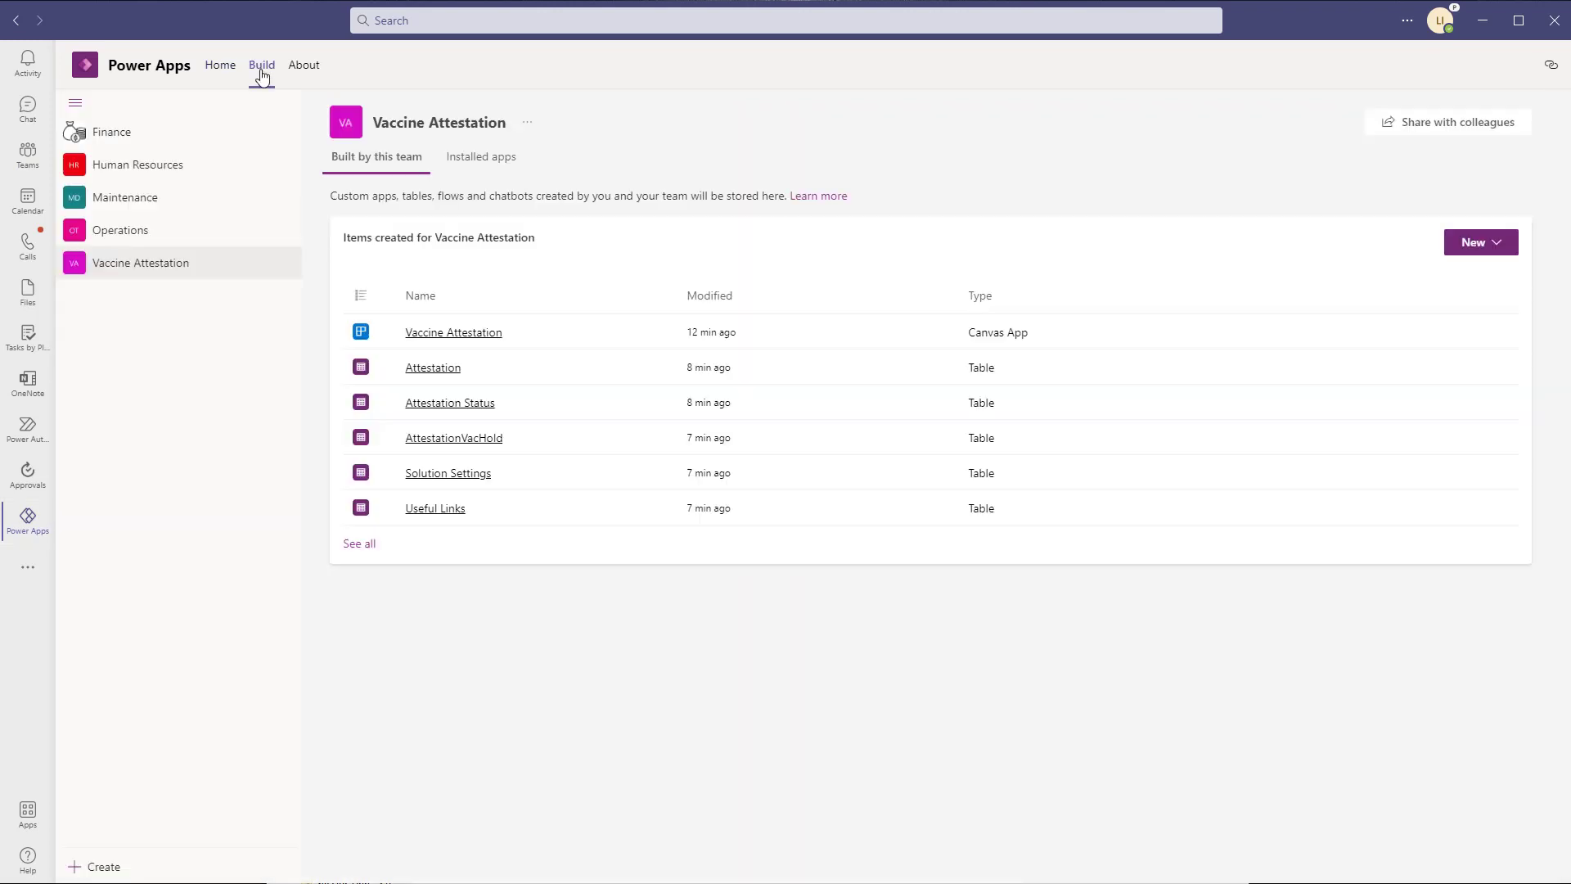
click(360, 544)
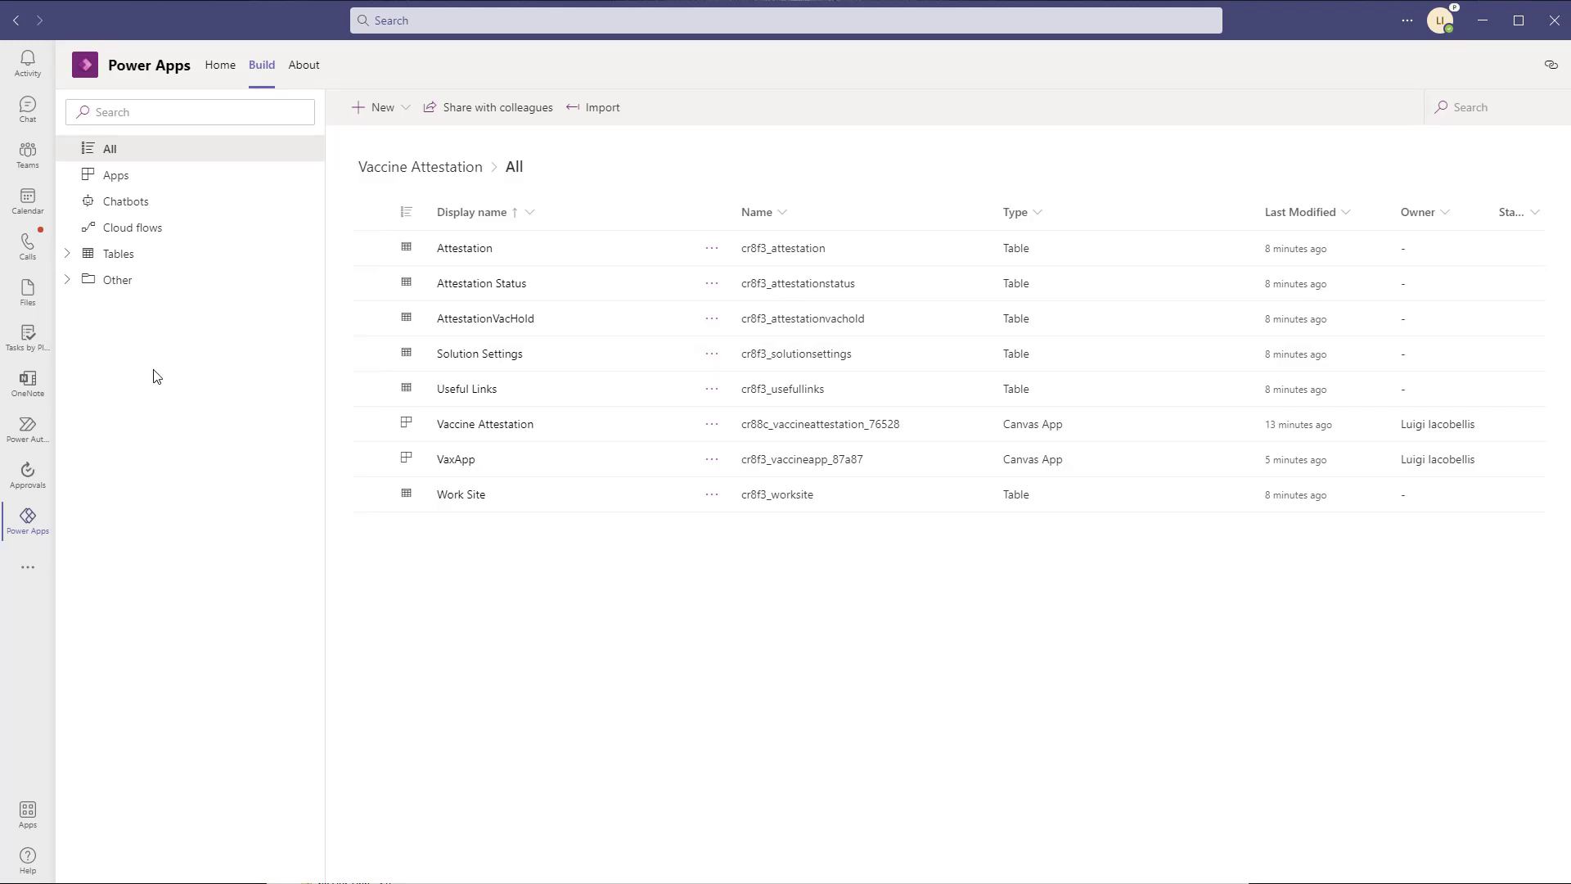
click(69, 254)
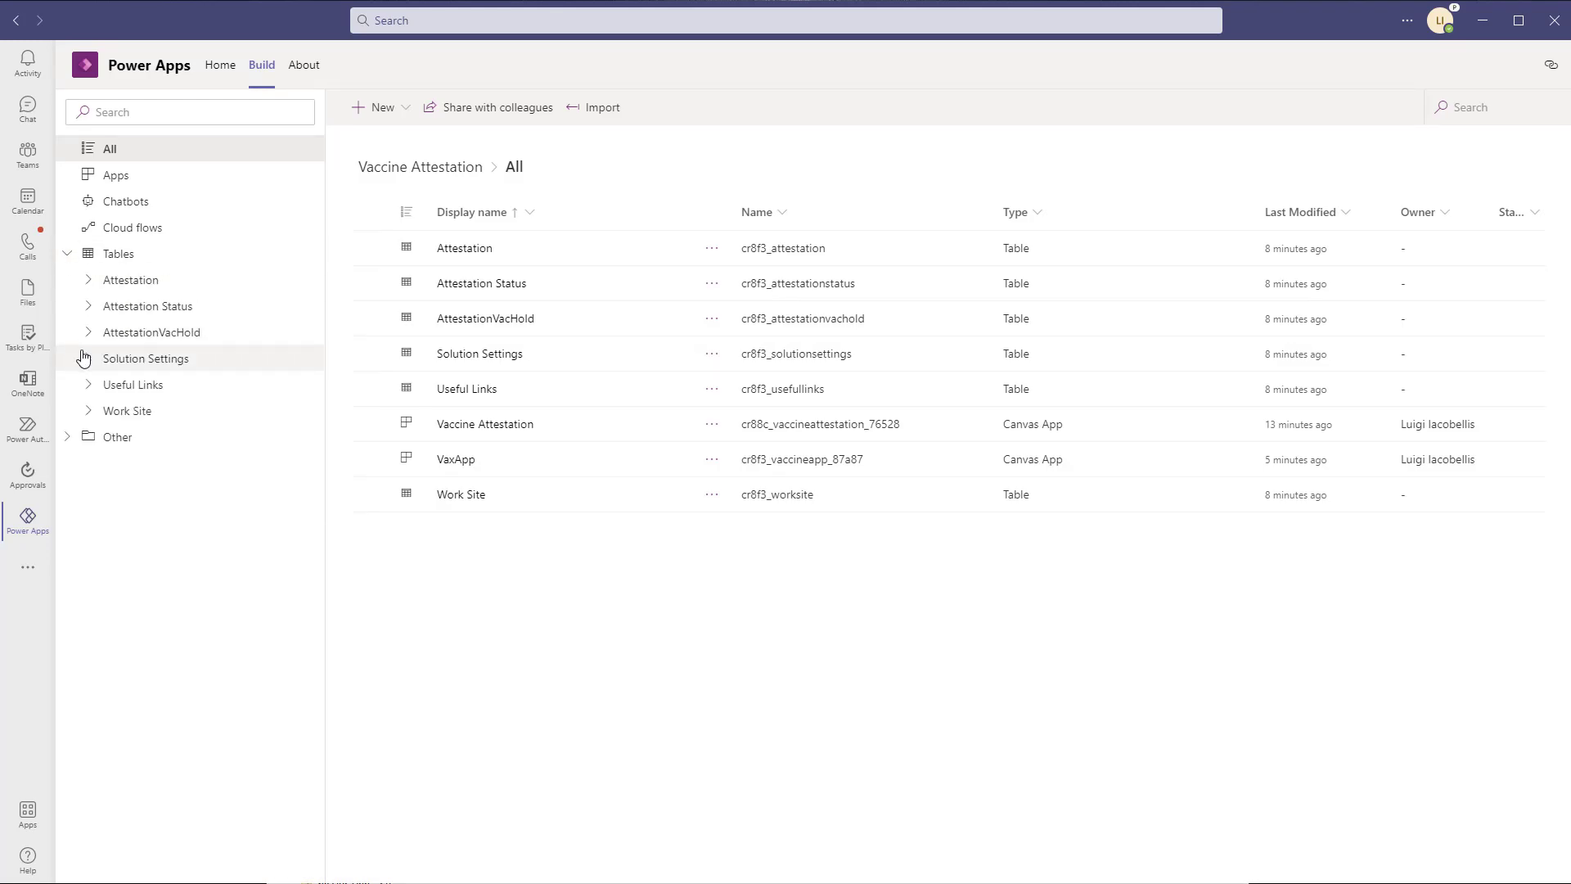
click(138, 365)
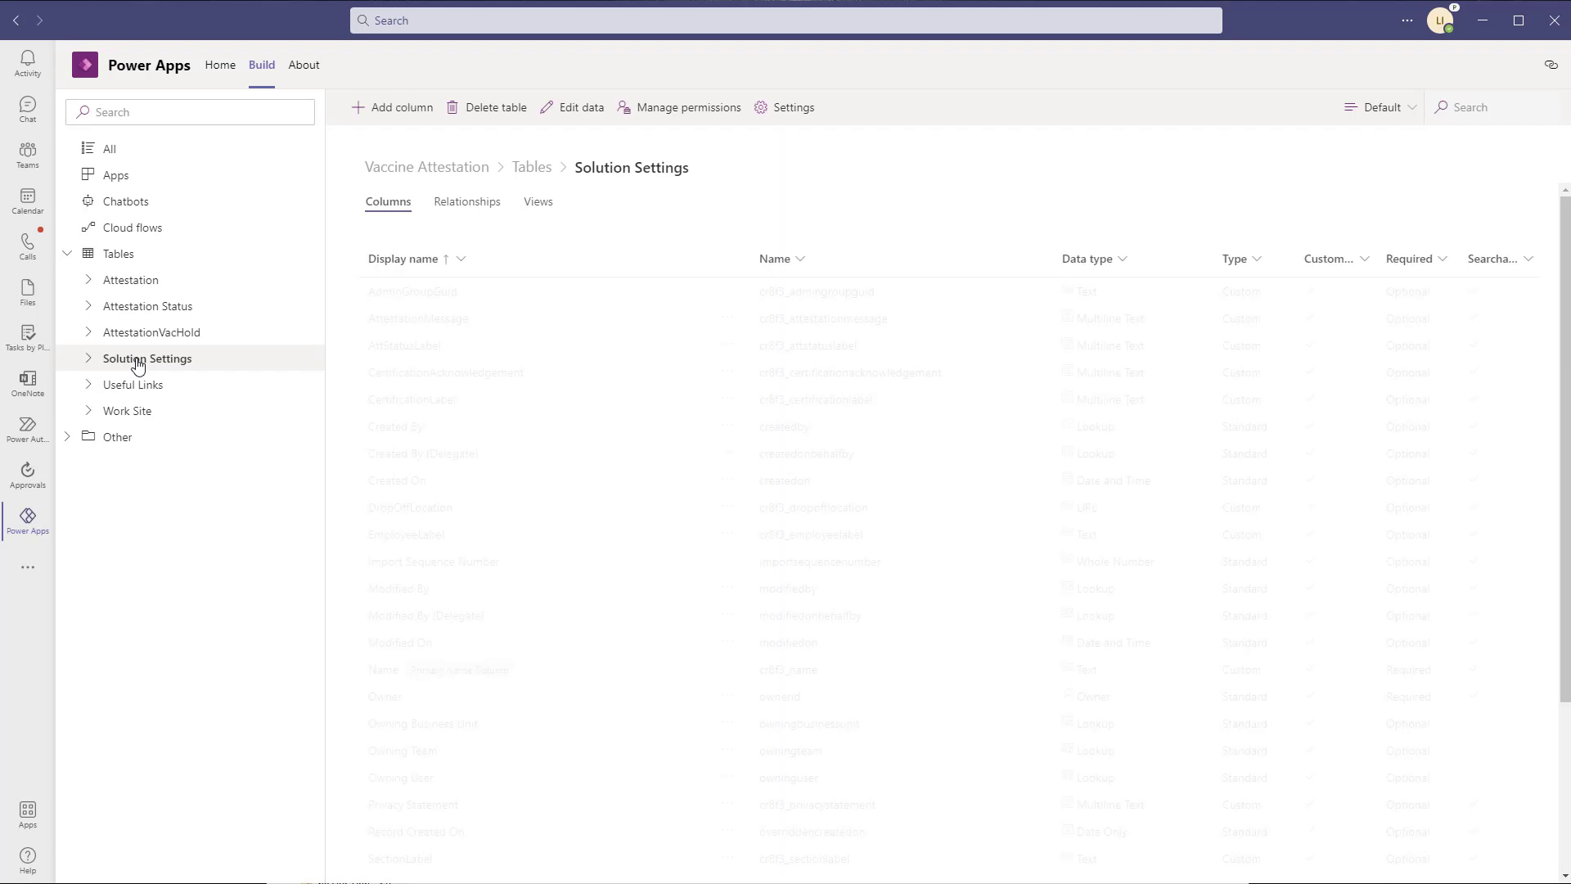
click(572, 113)
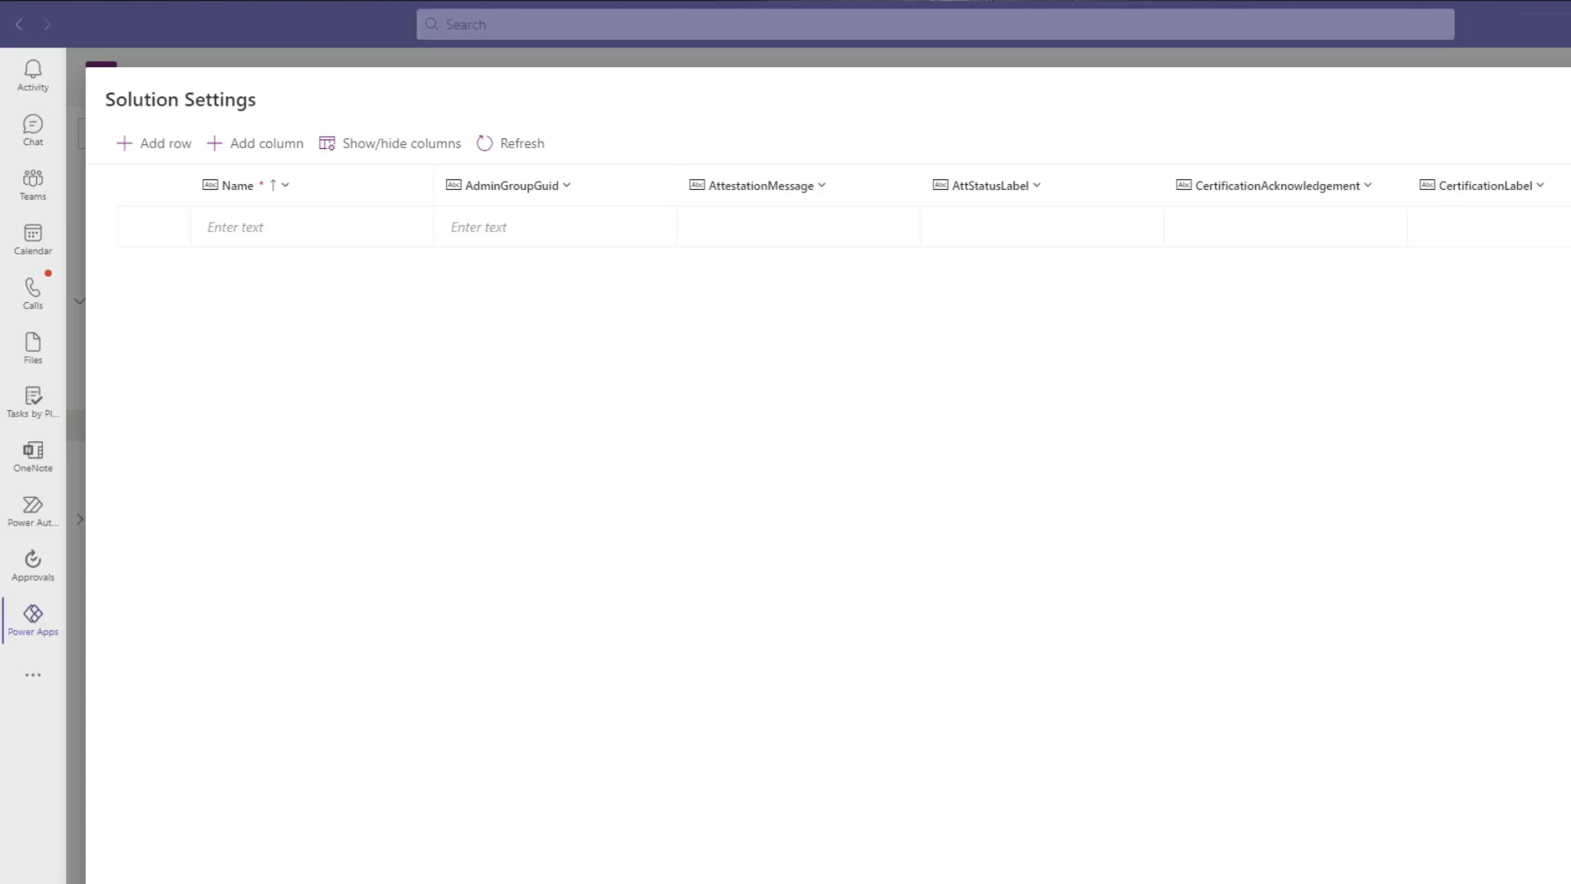
Switch to the Azure portal and copy the Object Id from the VAXAdmin group's properties
key(alt+Tab)
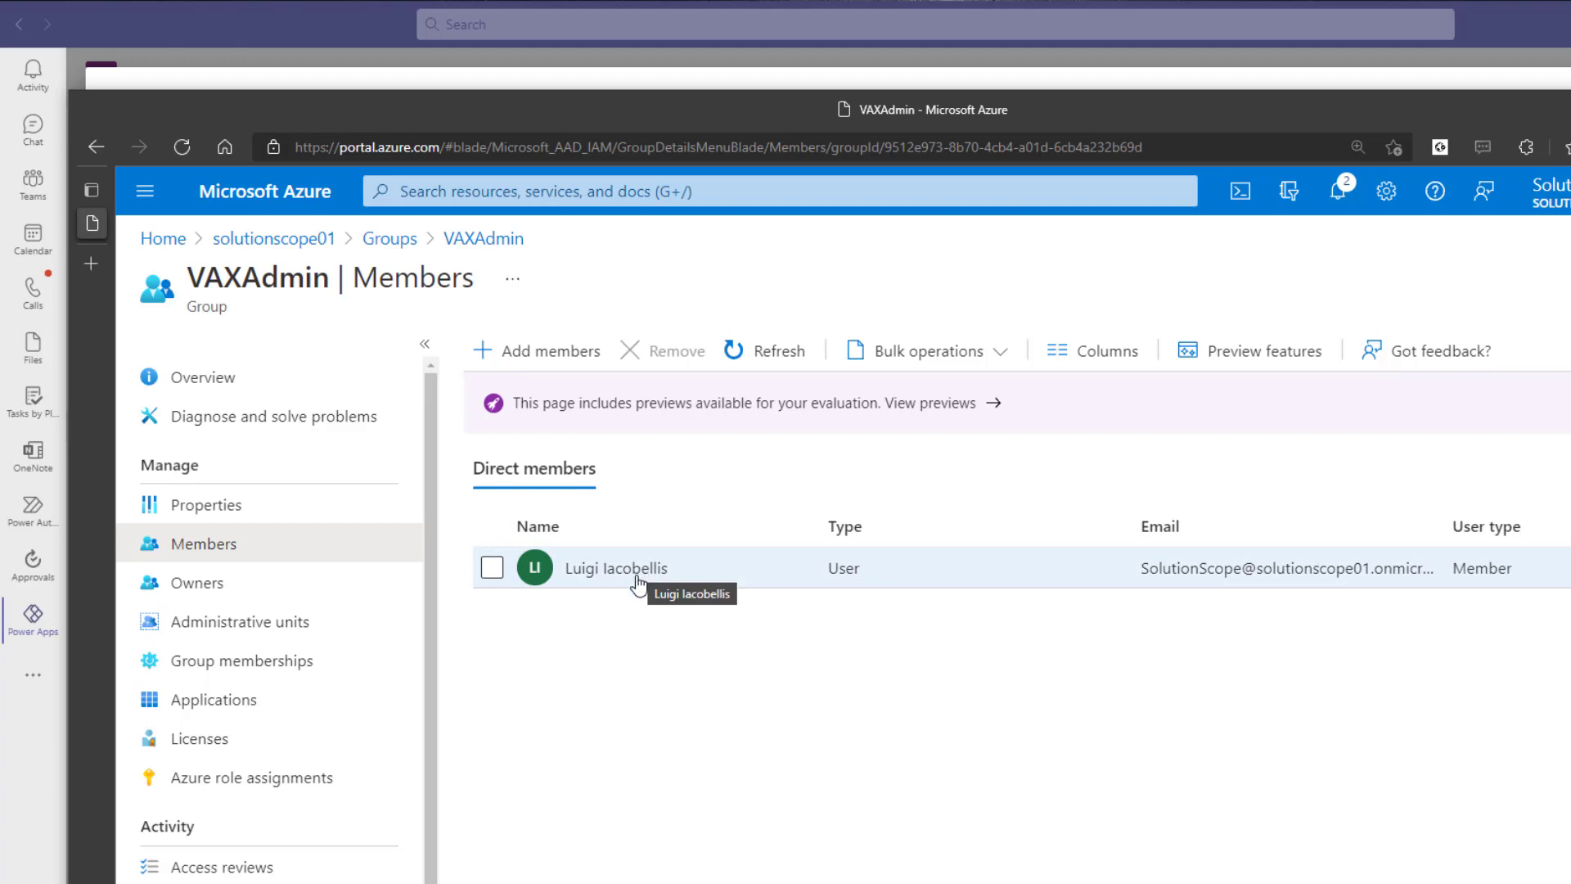
click(637, 575)
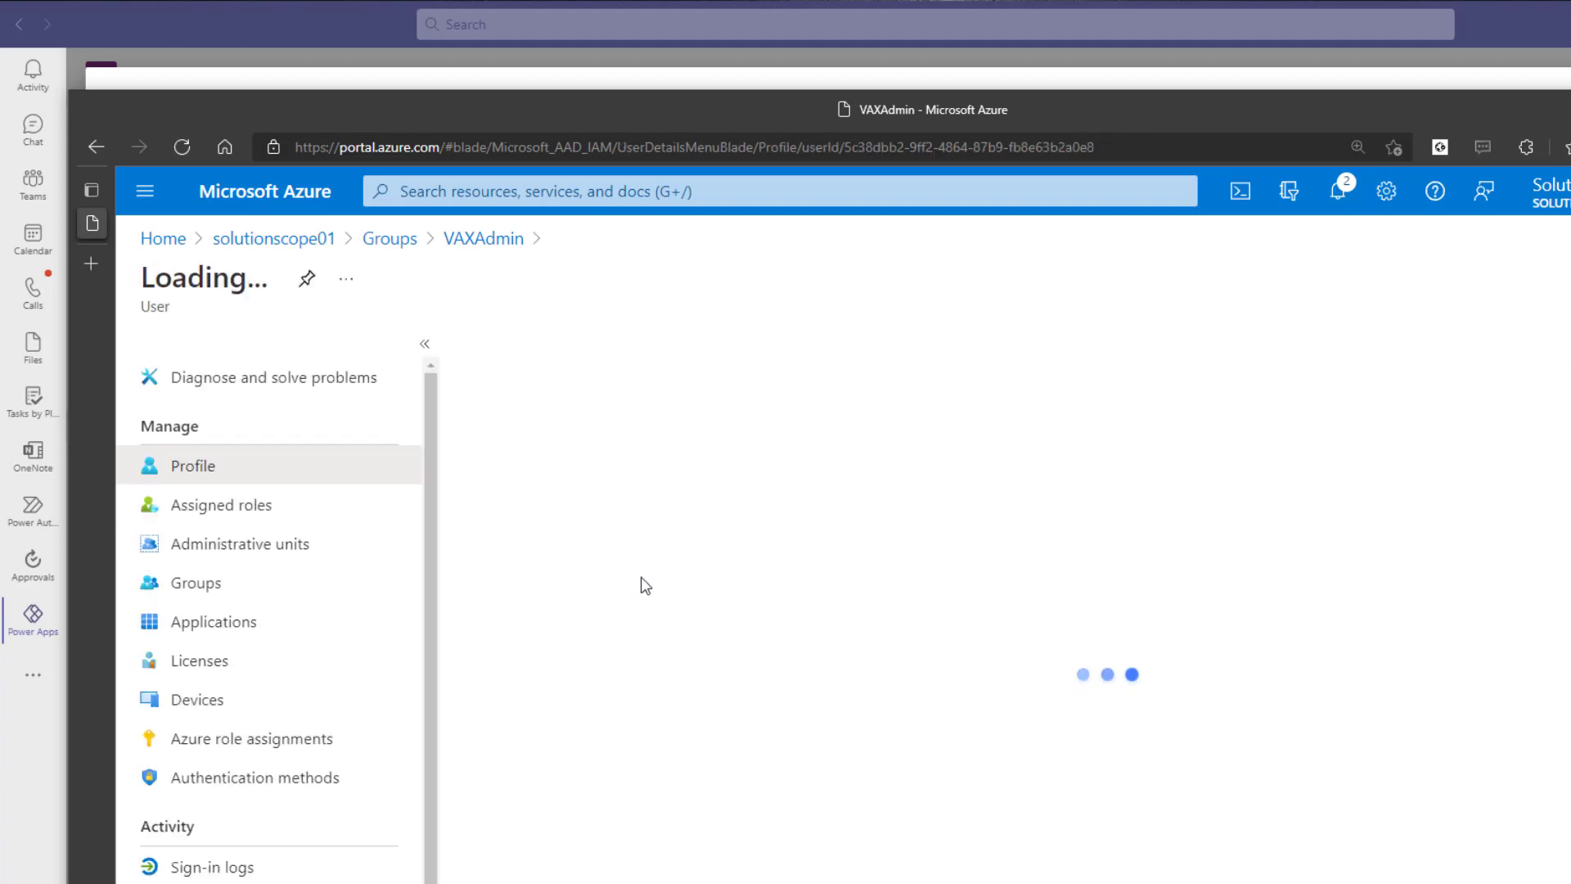
key(alt+Left)
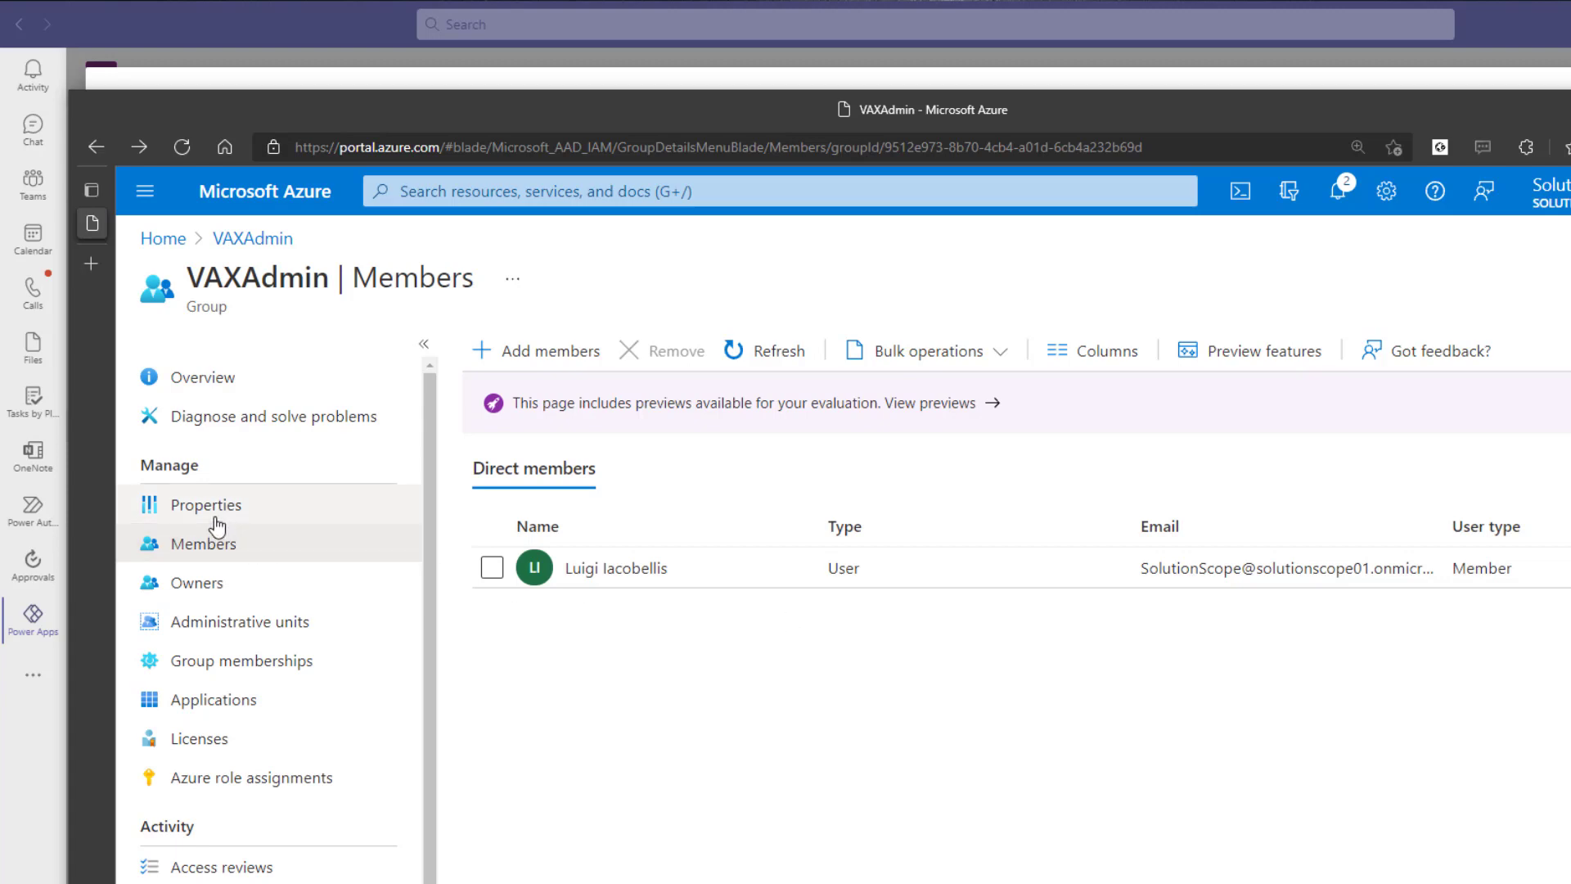
click(212, 514)
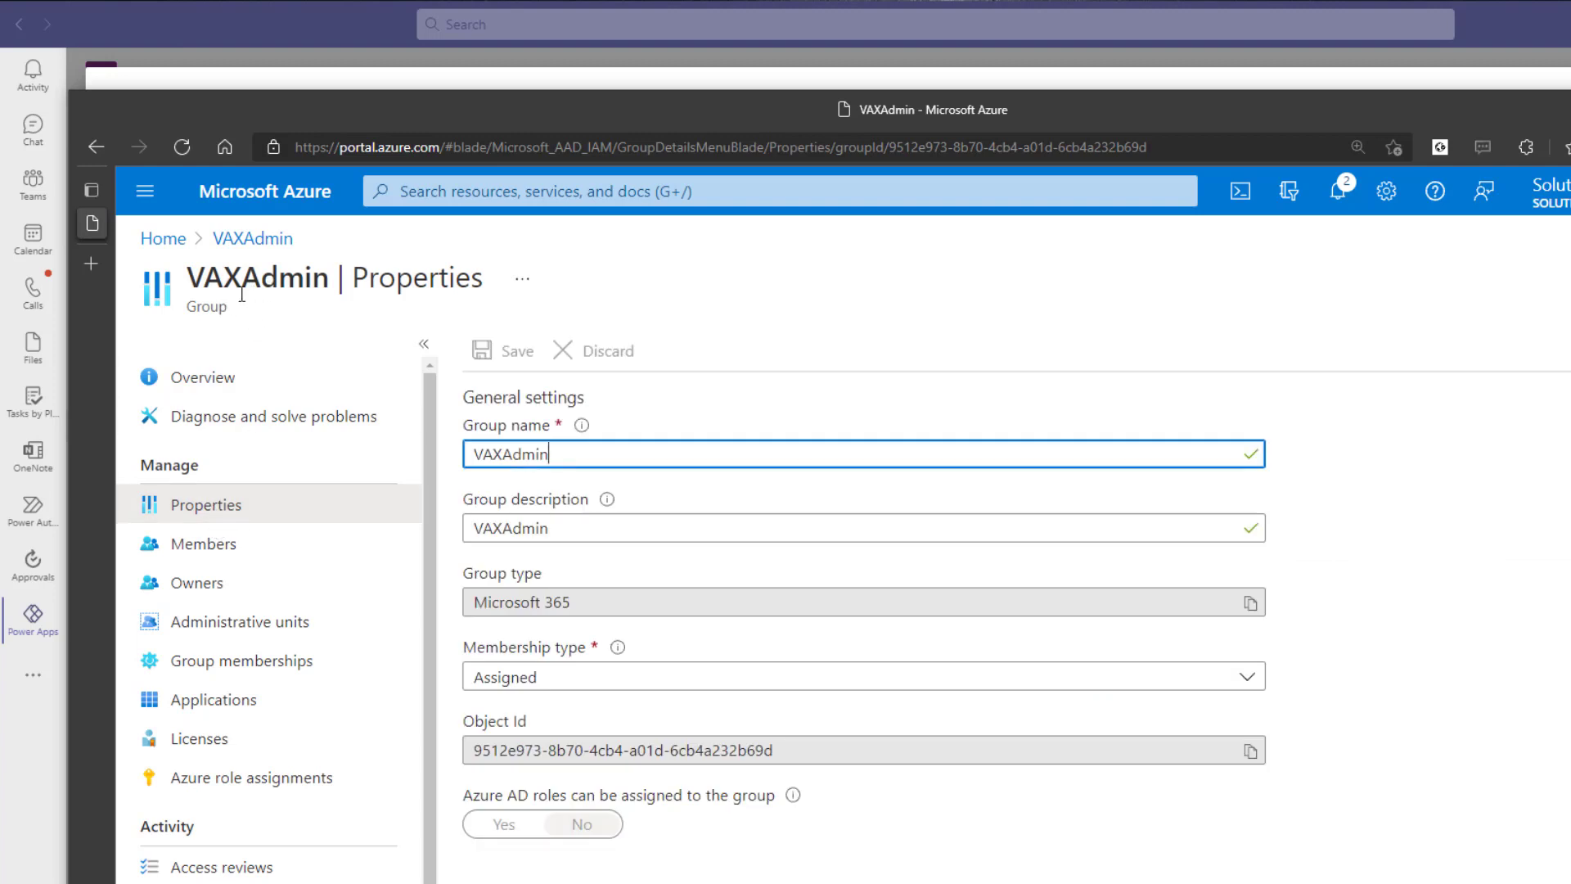
click(599, 749)
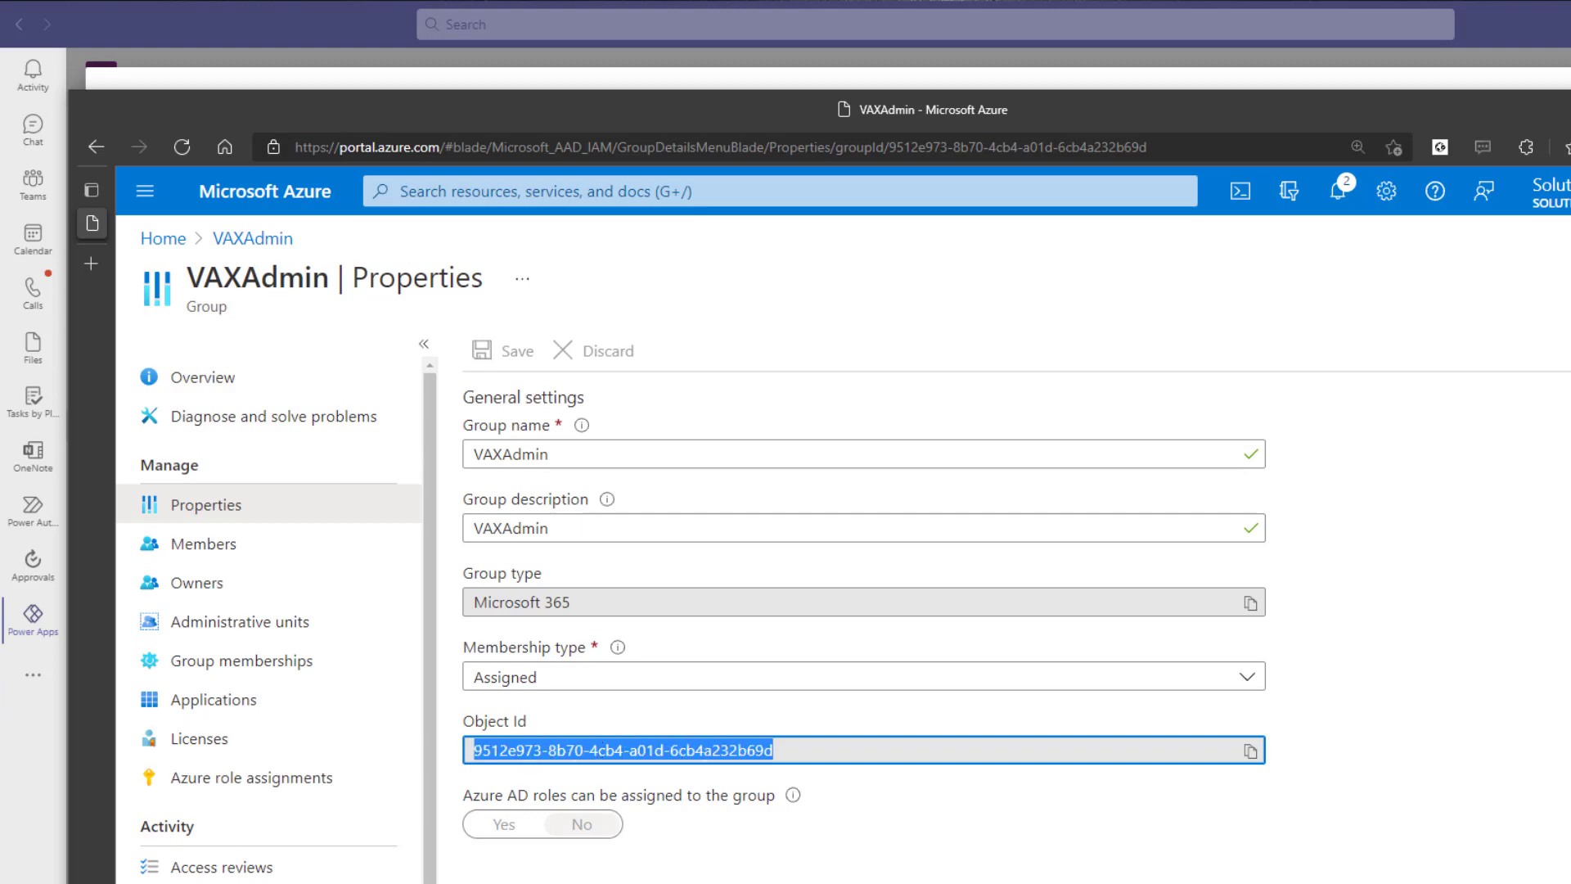
Return to Teams and add a Solution Settings row named AdminGroupGuid, with the copied group Object Id as its AdminGroupGuid value
key(alt+Tab)
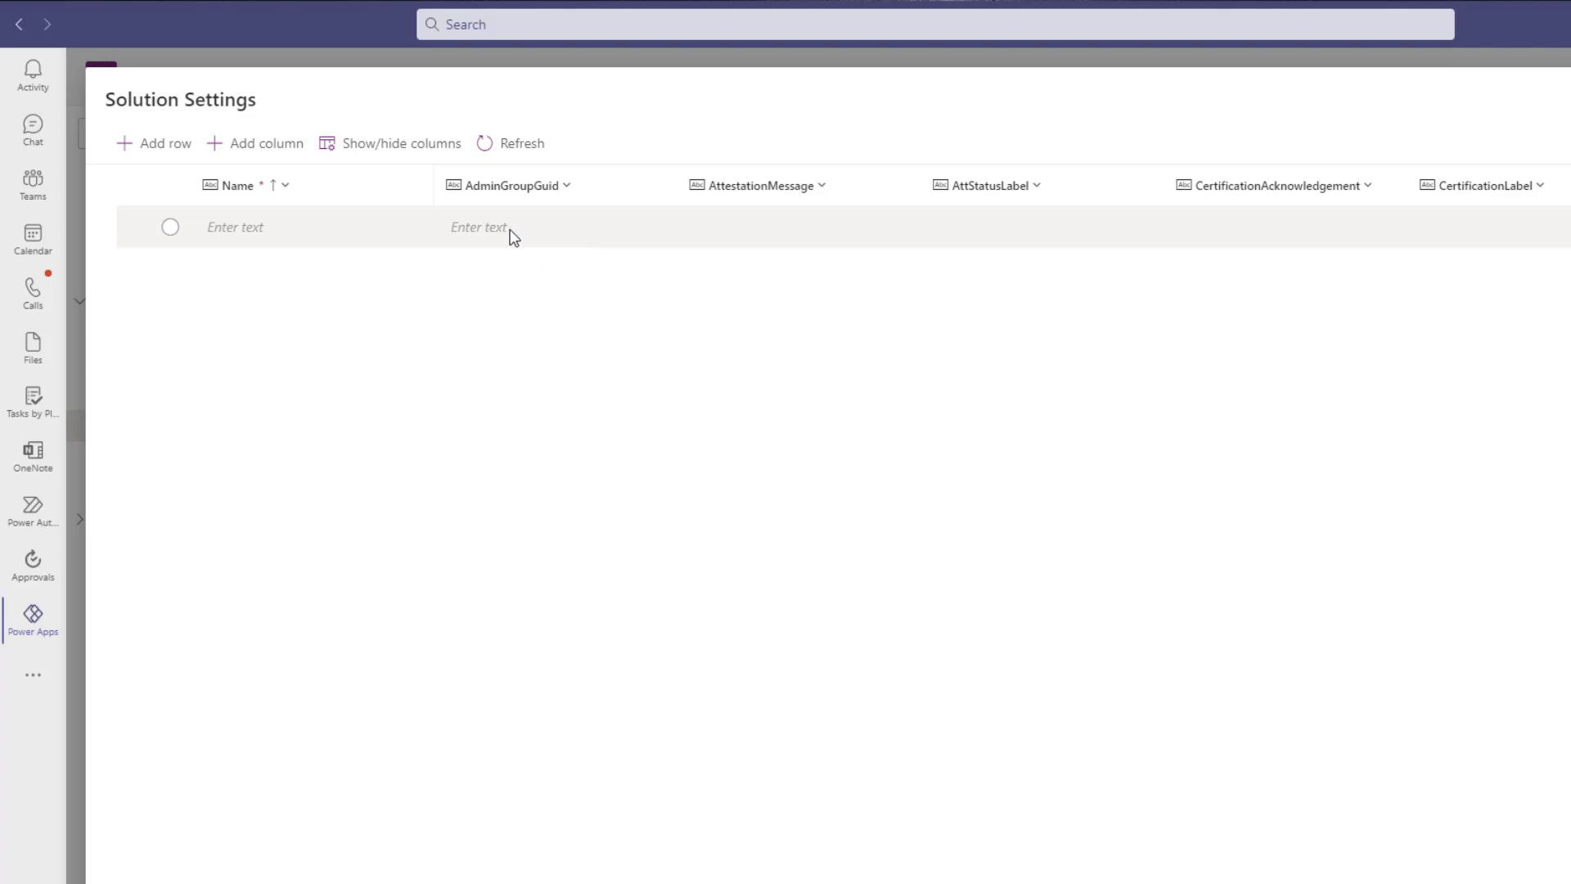
click(512, 228)
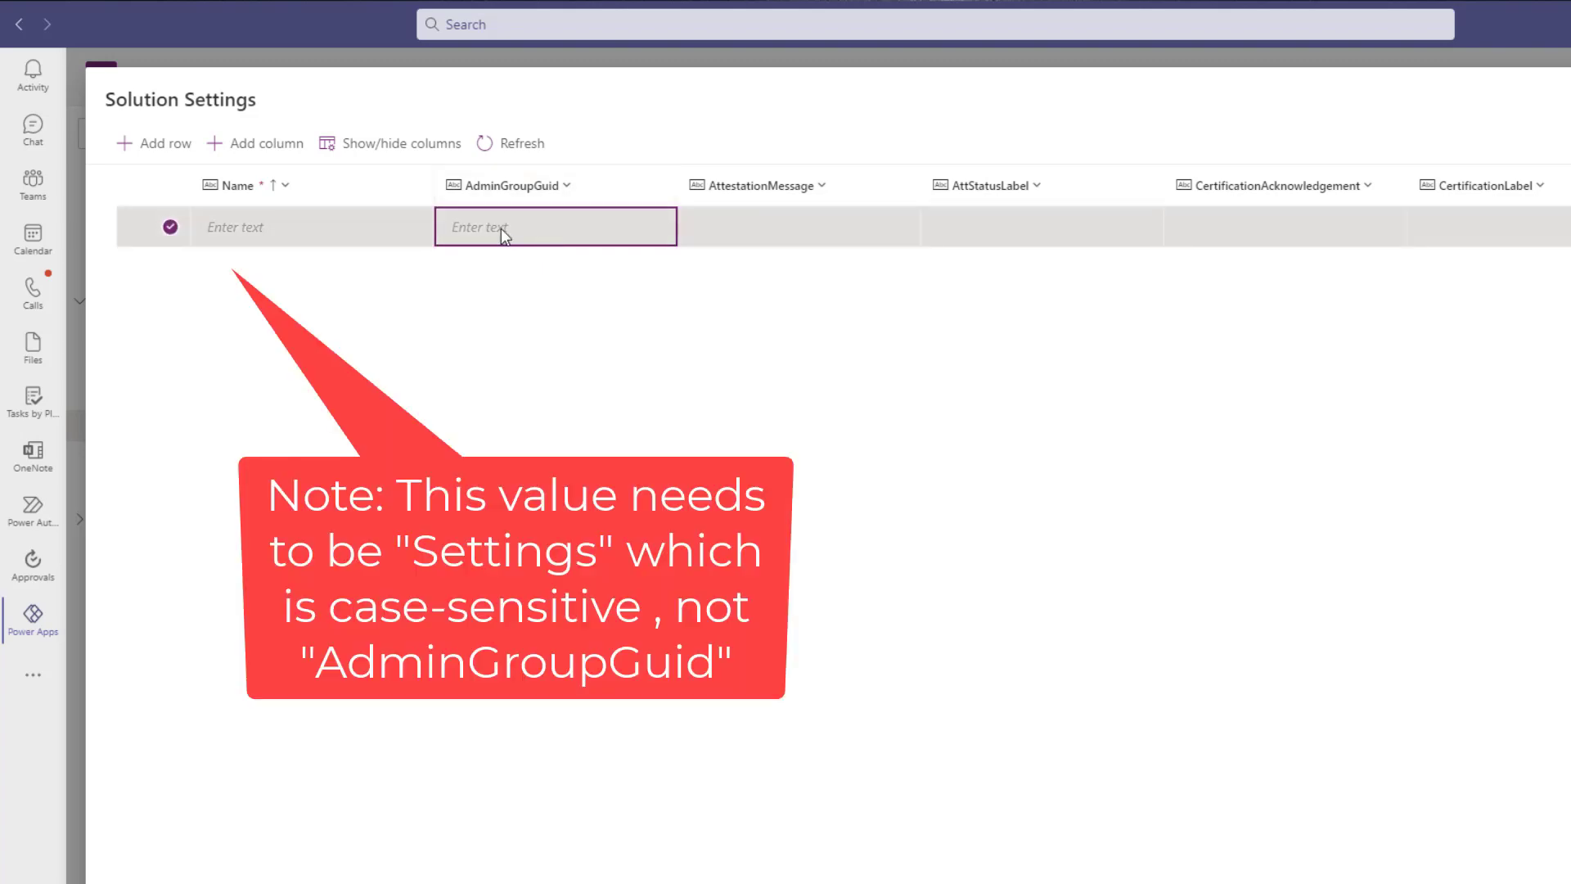
click(500, 228)
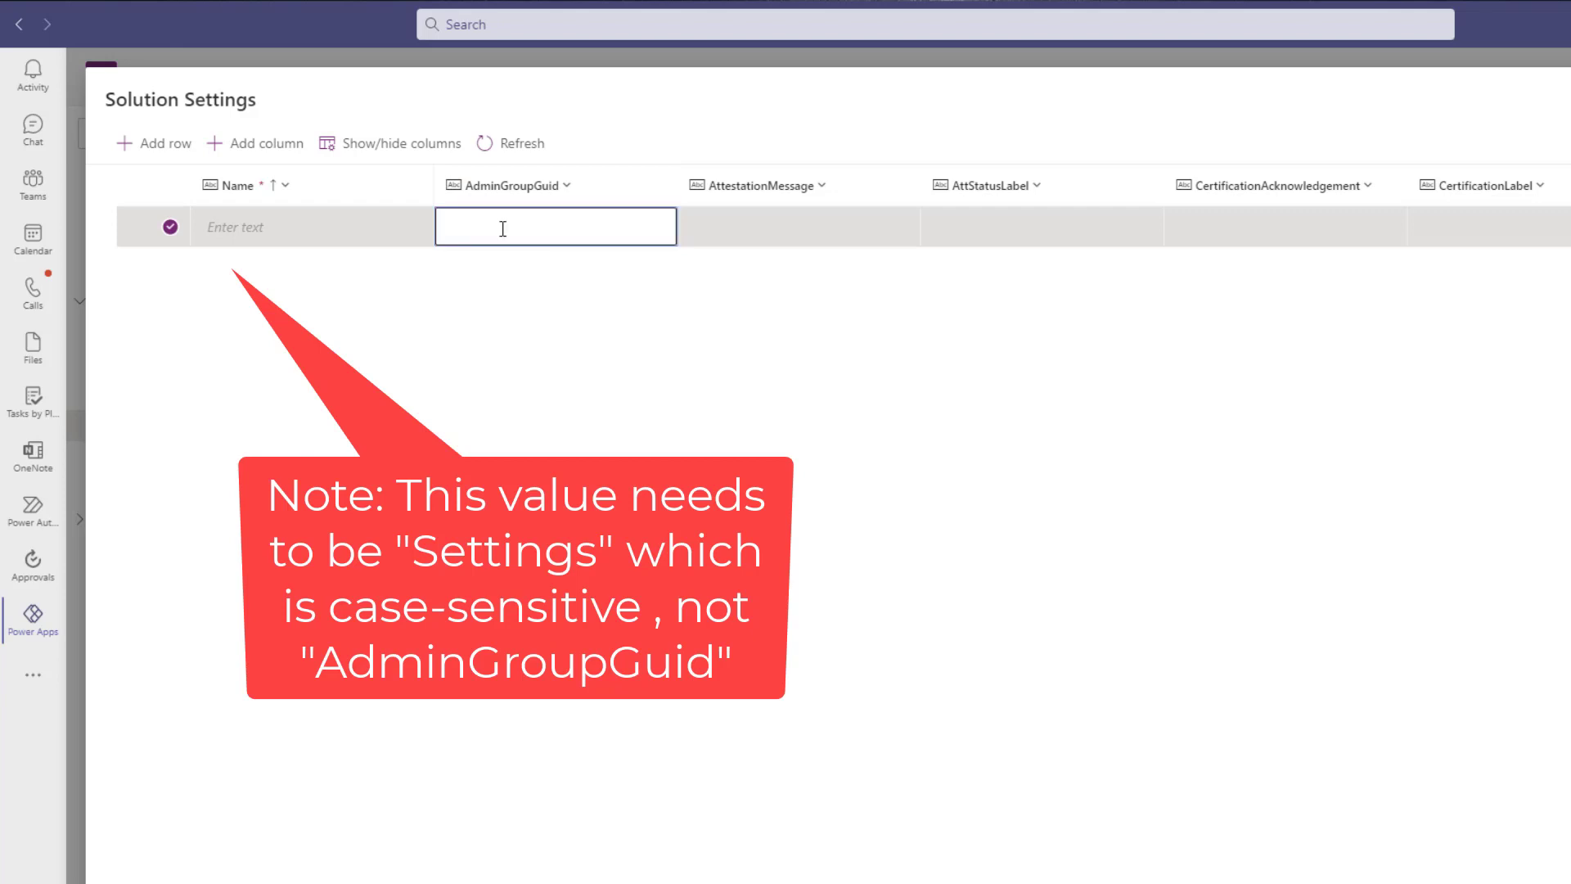
key(ctrl+v)
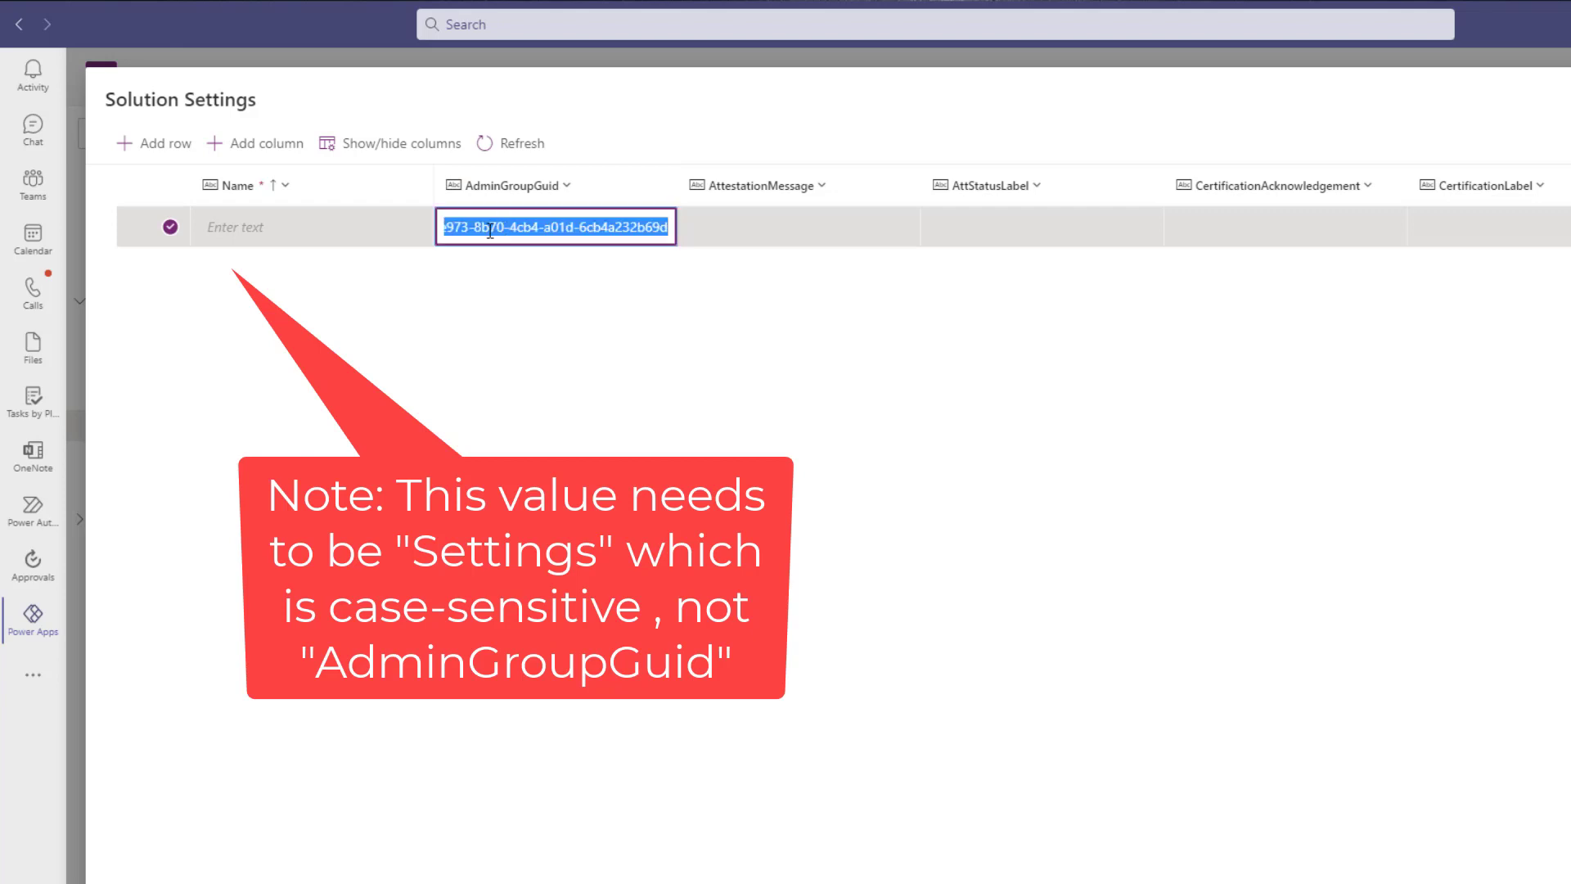
key(alt+Tab)
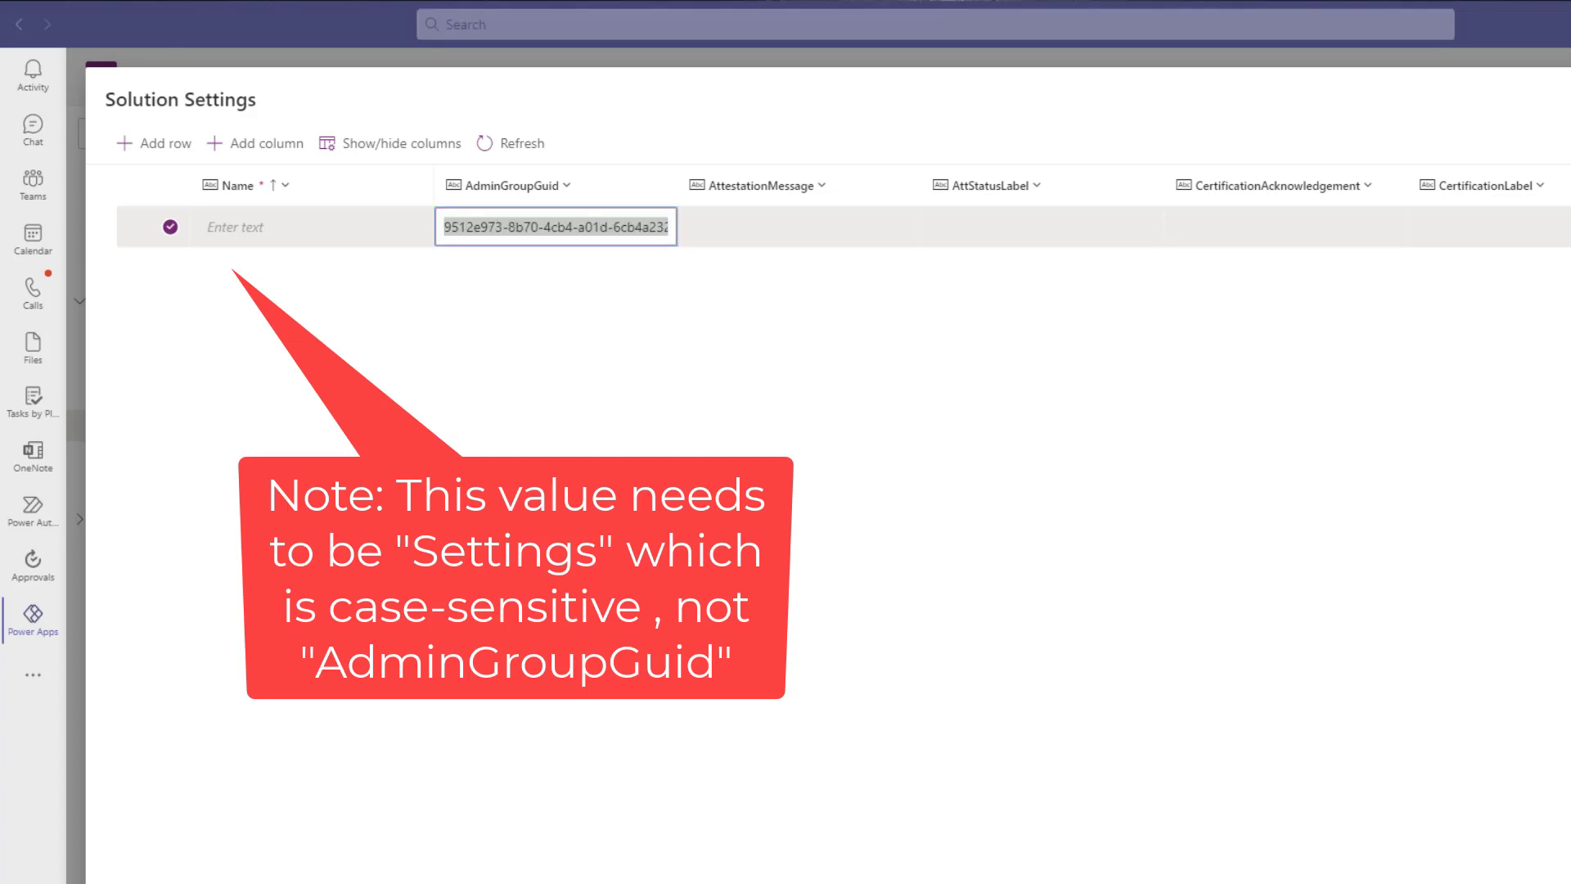
click(285, 237)
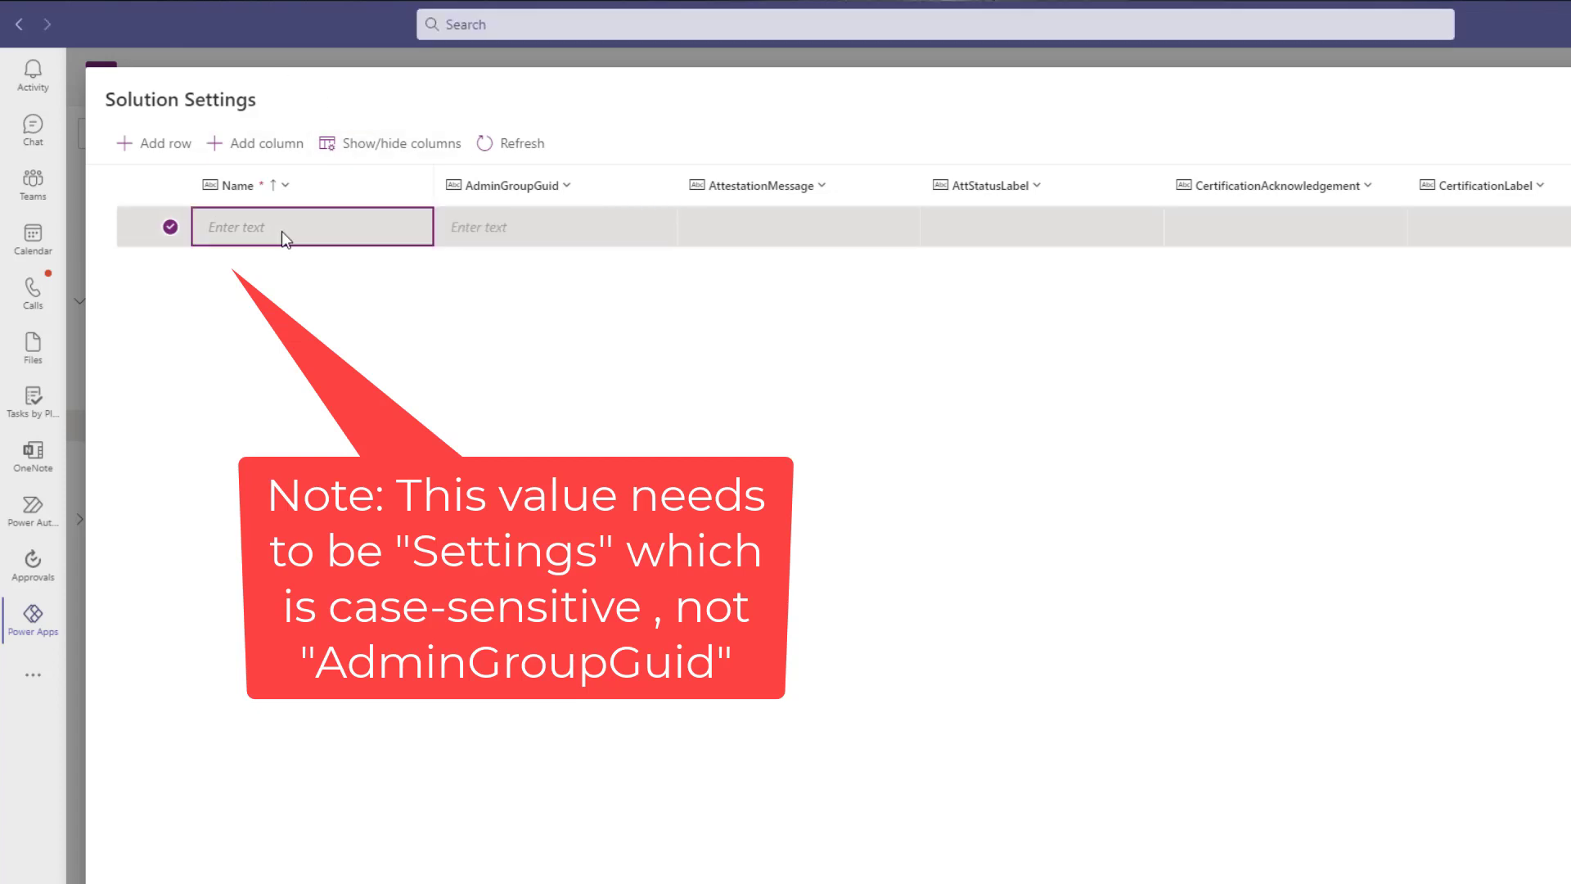
text(AdminGroupGuid)
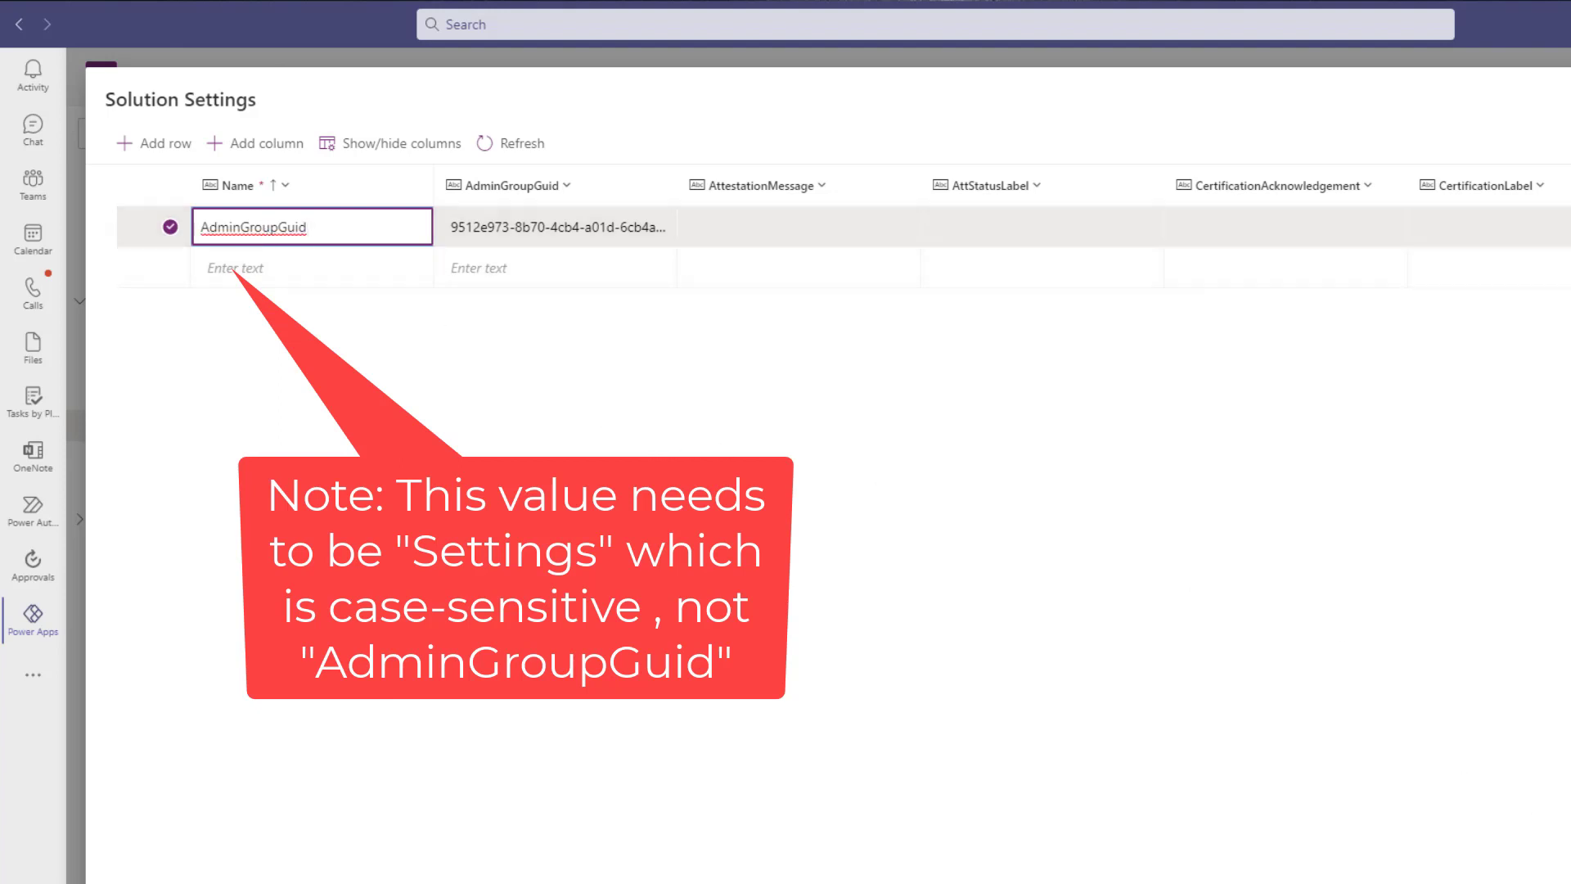
key(Return)
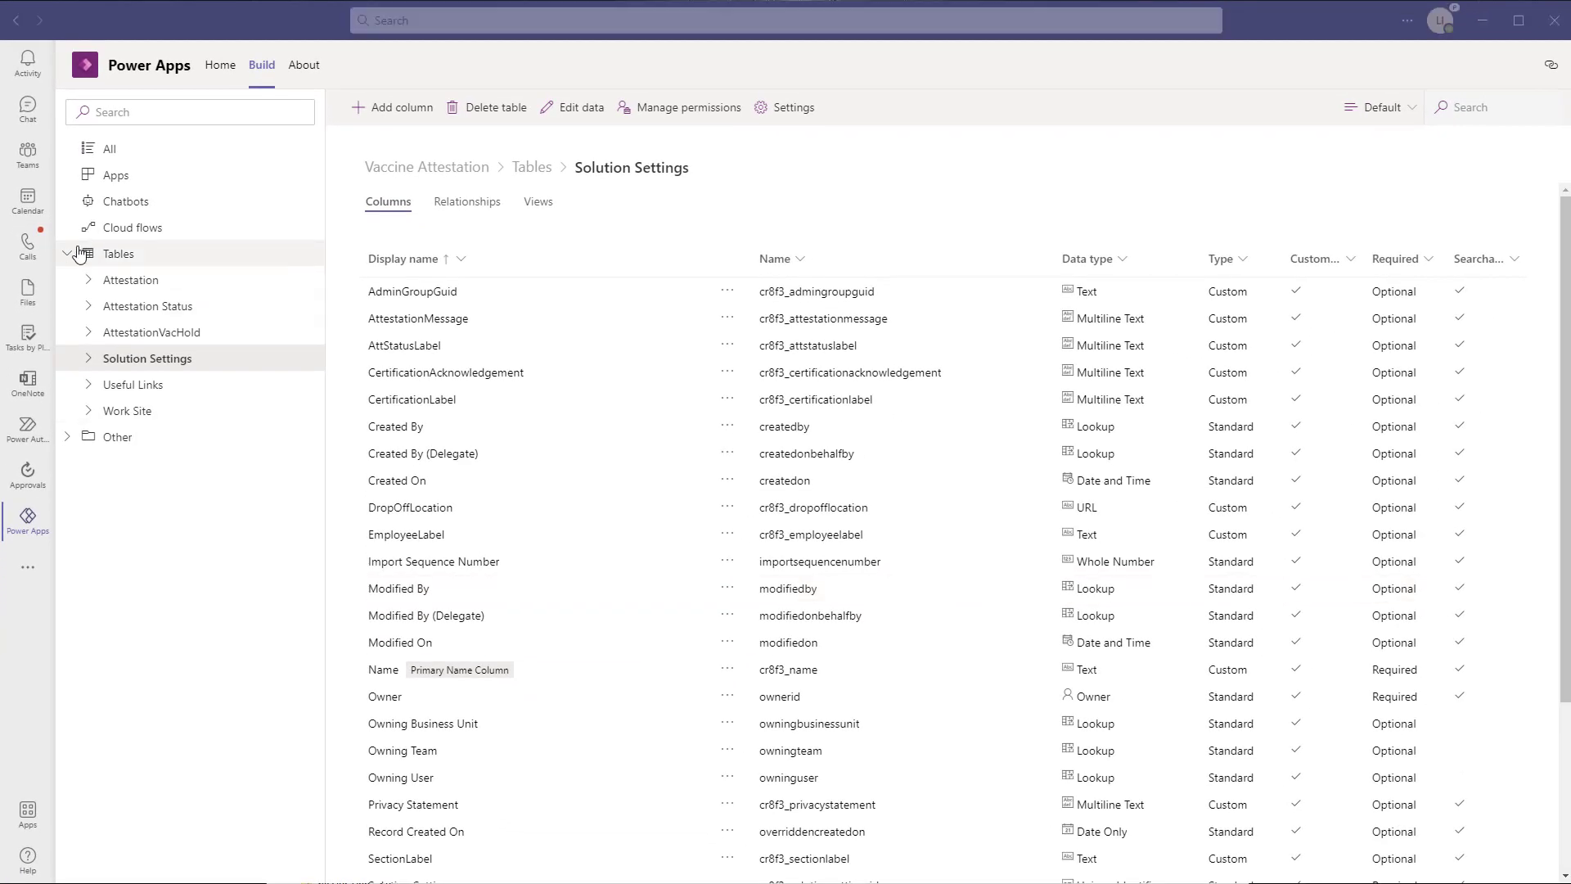
Return to VaxApp in the General channel, acknowledge the privacy statement and open the Admin Settings
click(26, 155)
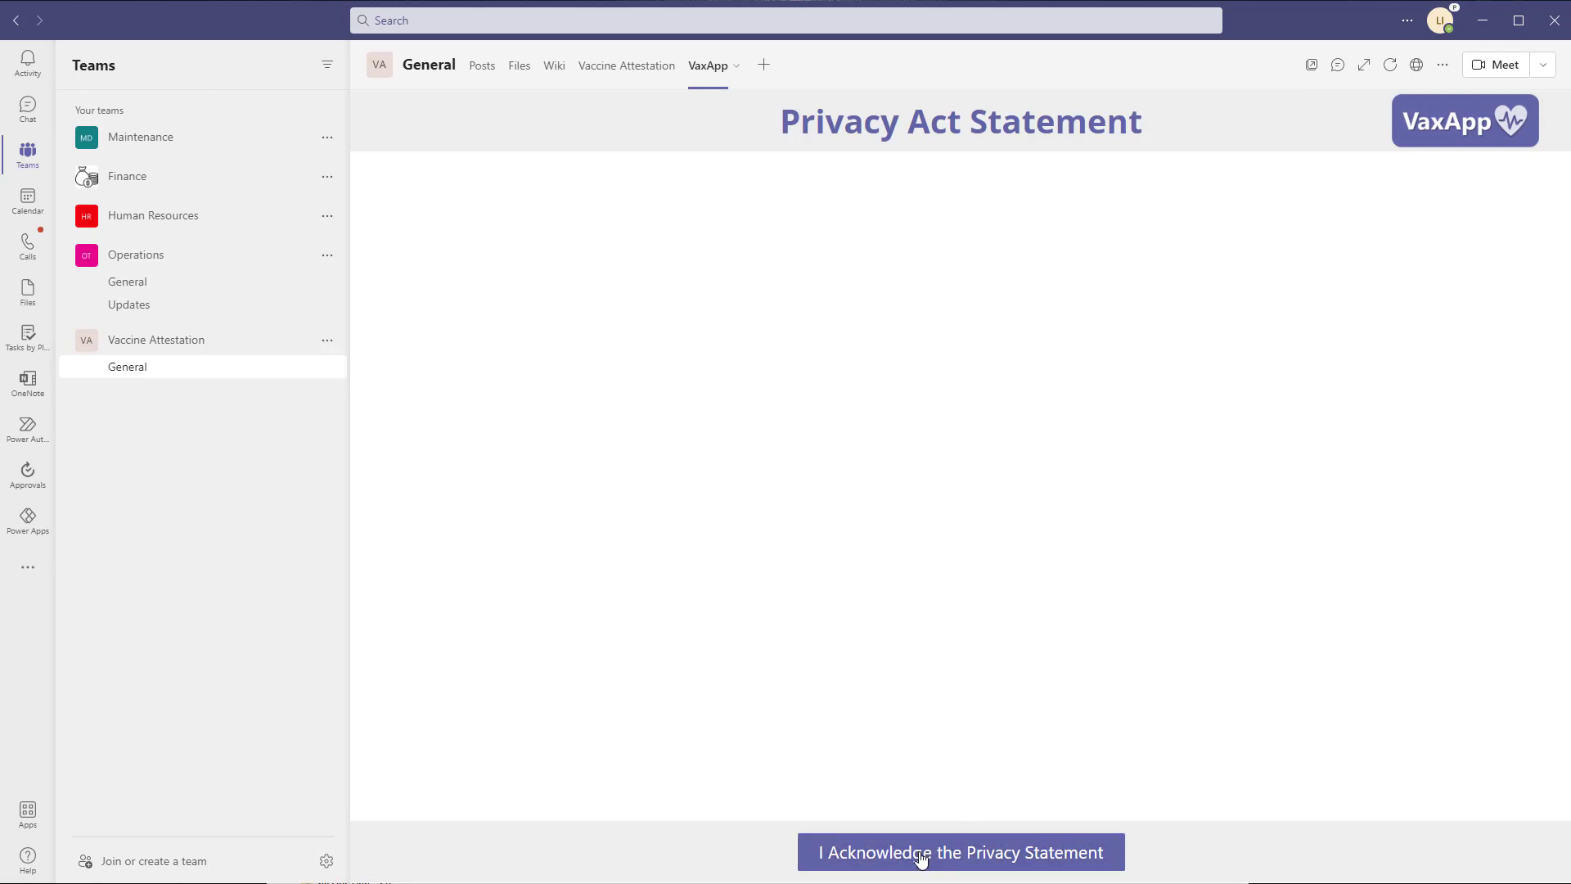
click(920, 855)
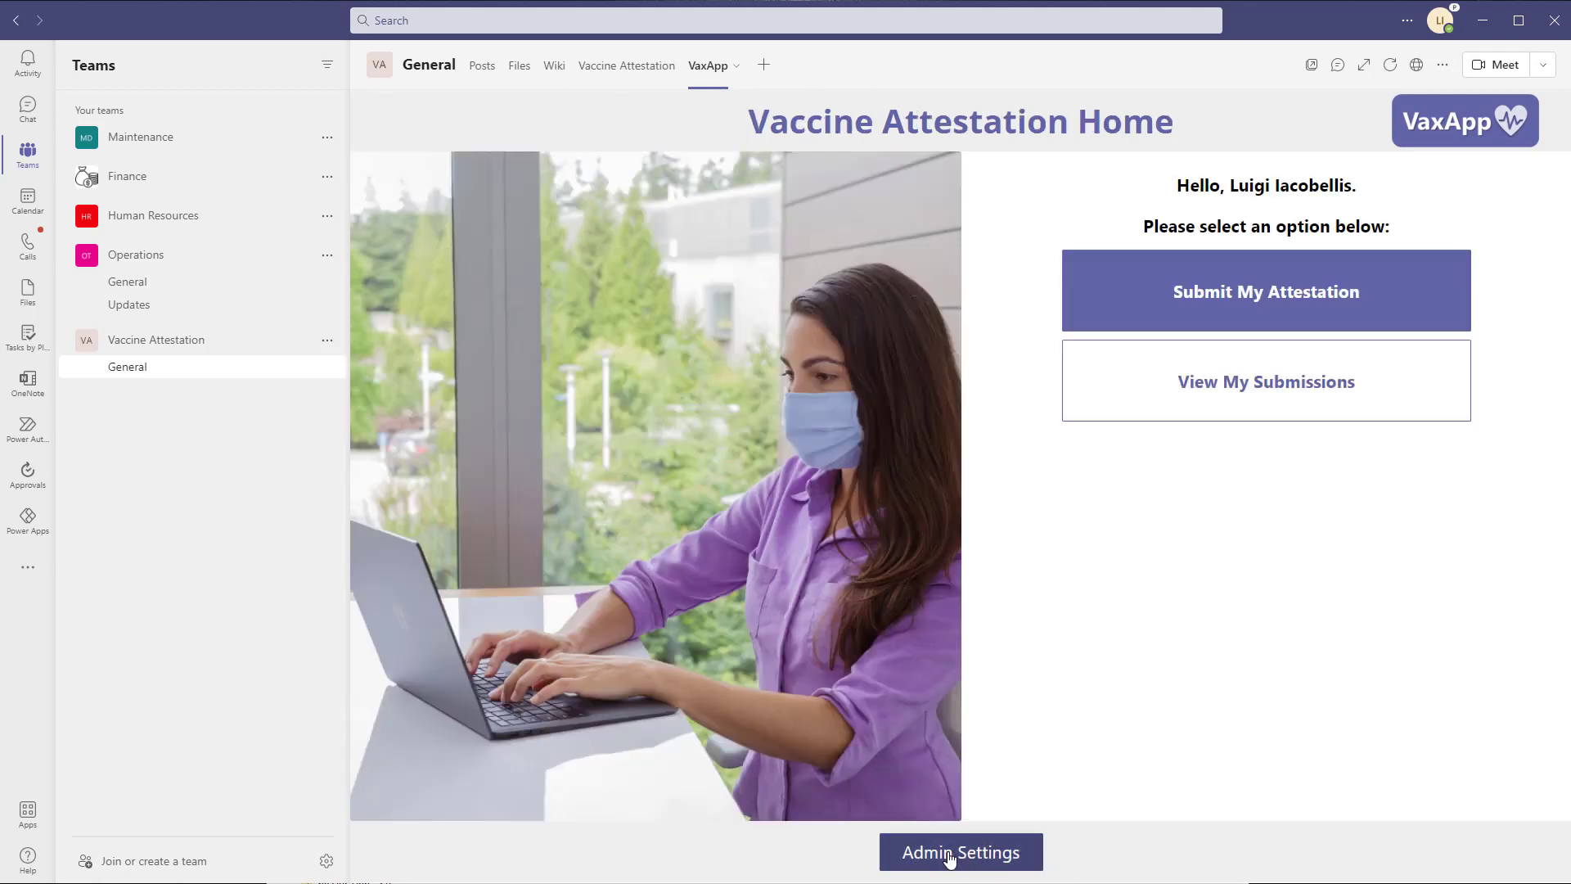
click(964, 855)
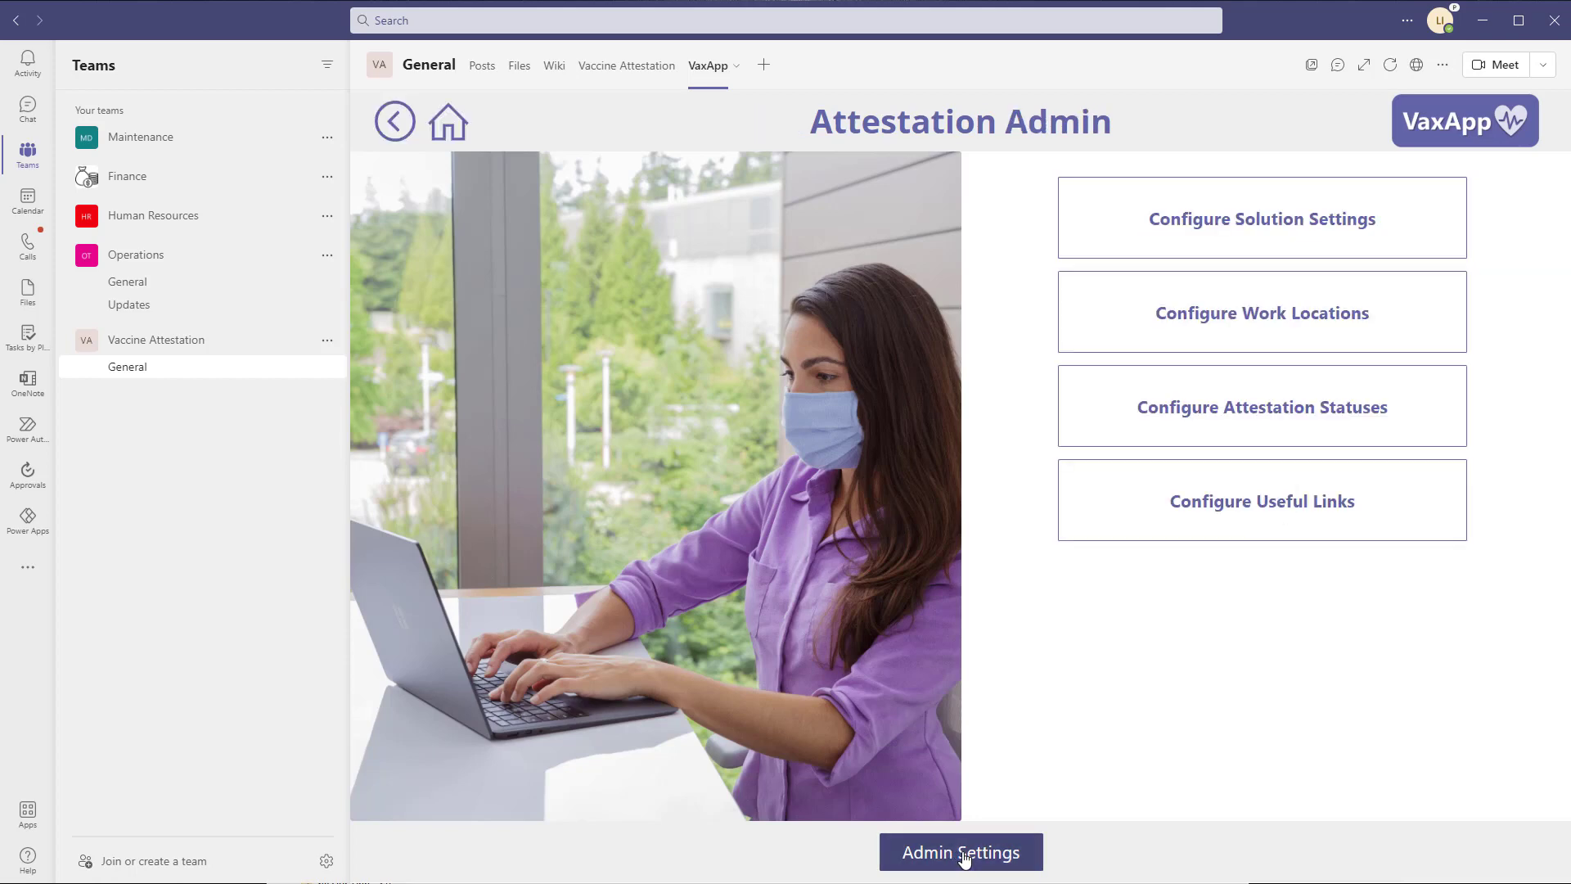